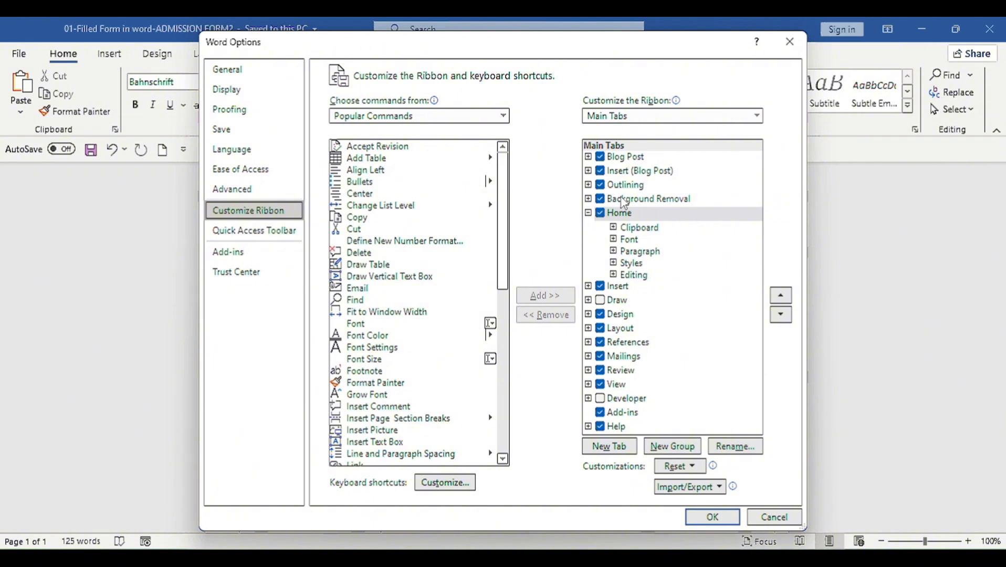
Step: Enable the Developer tab in the ribbon, switch to it, and click into the child's details table
click(600, 399)
click(712, 516)
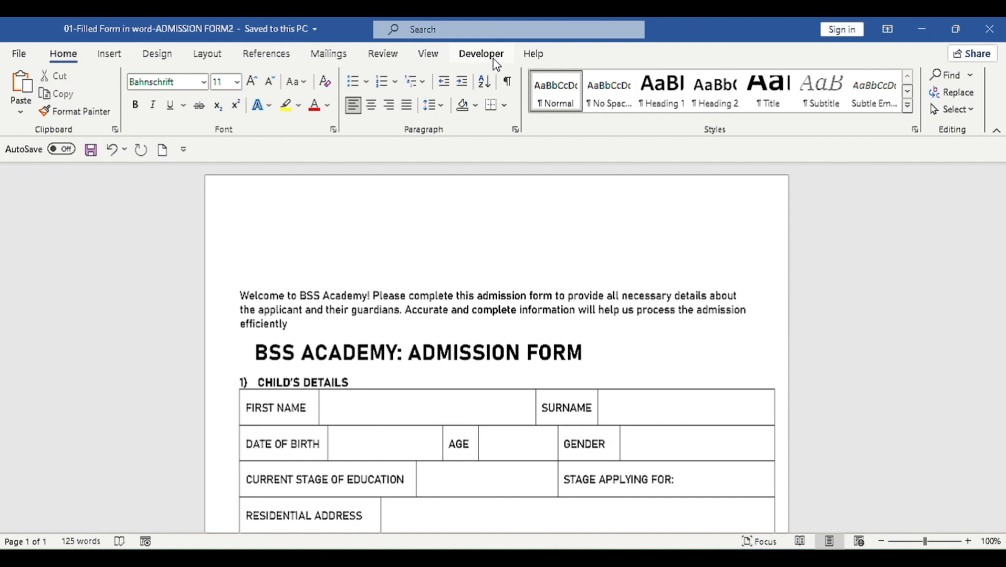
click(481, 54)
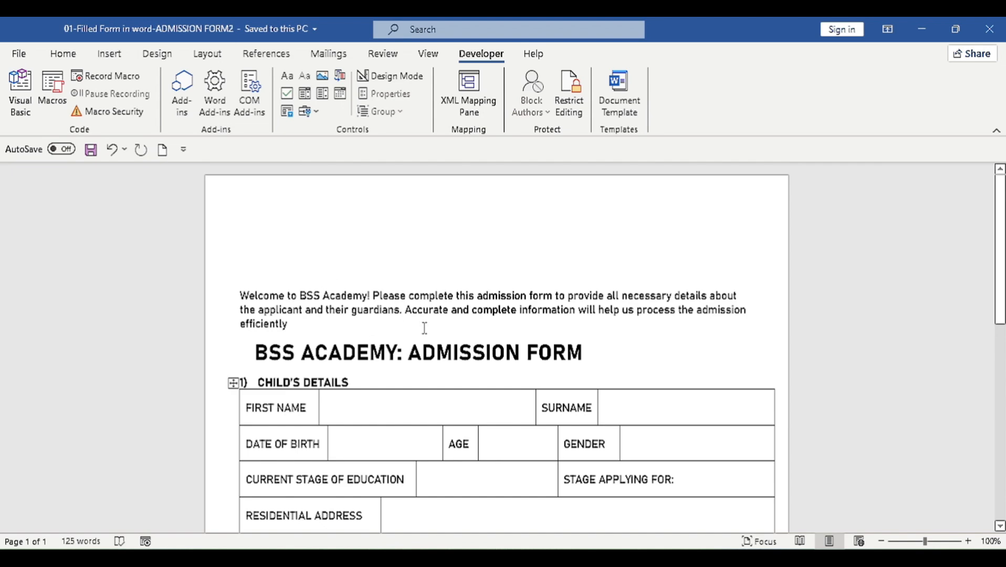
scroll(425, 328, down, 1)
scroll(424, 328, down, 1)
scroll(351, 317, down, 3)
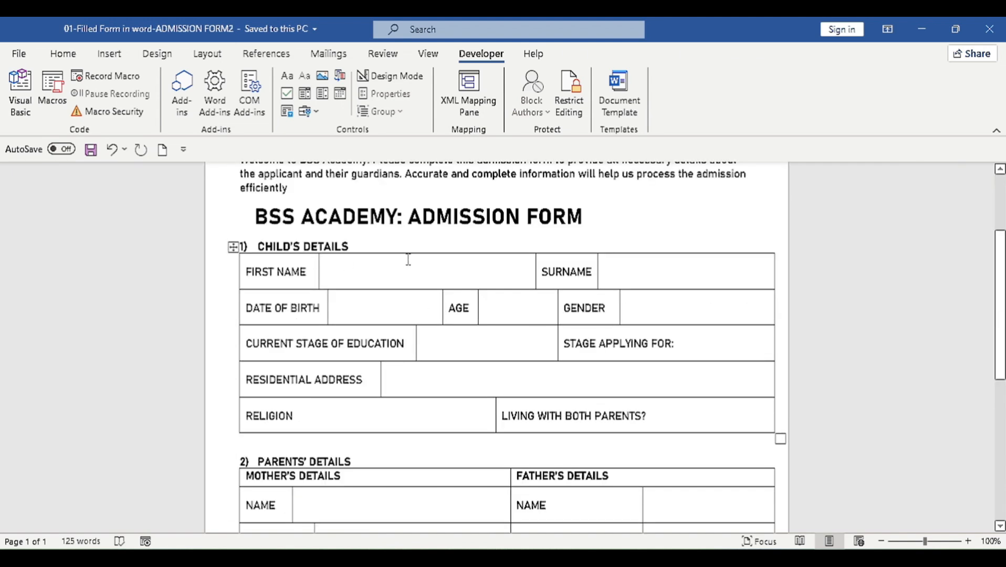
click(282, 272)
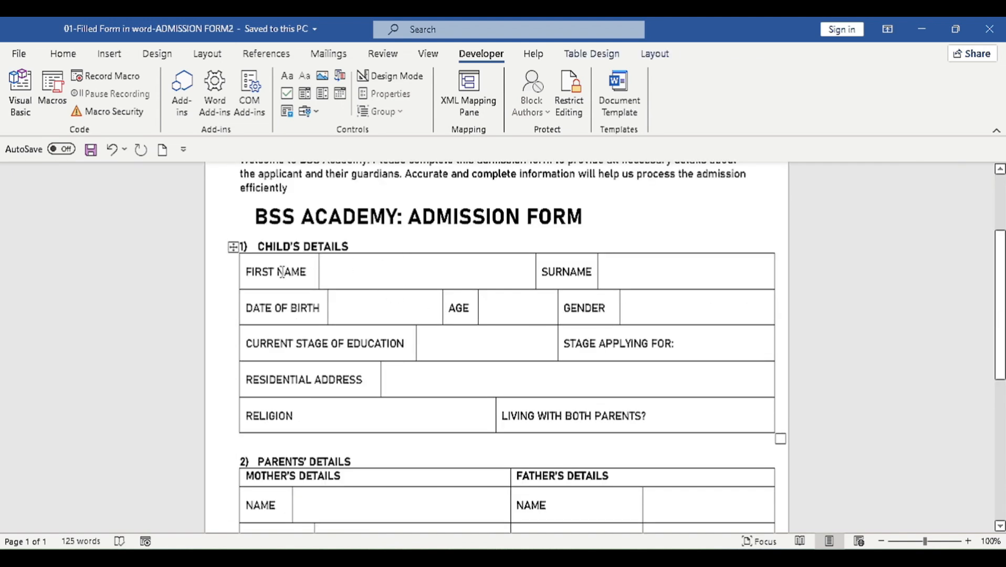
scroll(359, 269, up, 3)
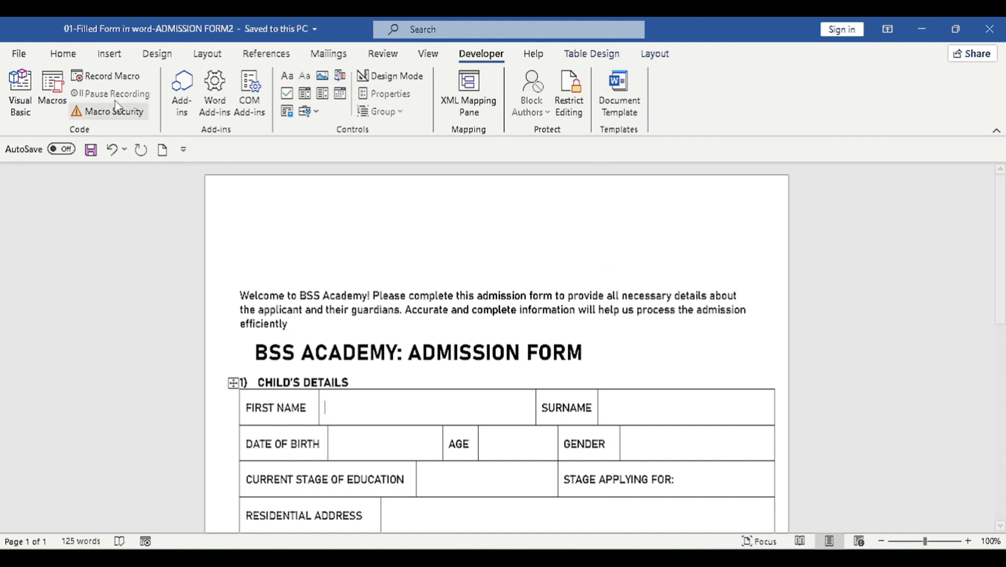
Step: Draw a blank text box at the top-left corner of the admission form
click(110, 55)
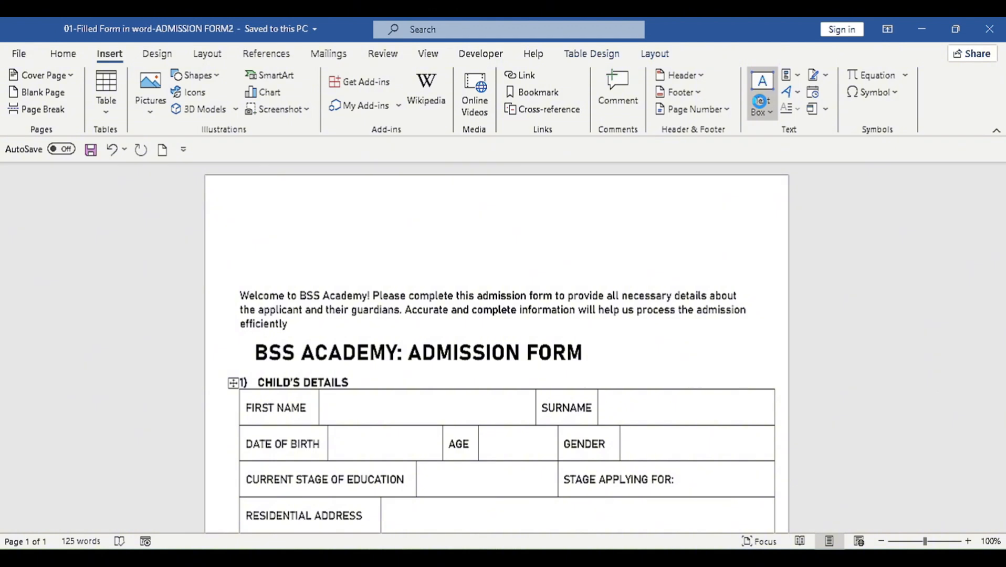
click(759, 101)
click(760, 444)
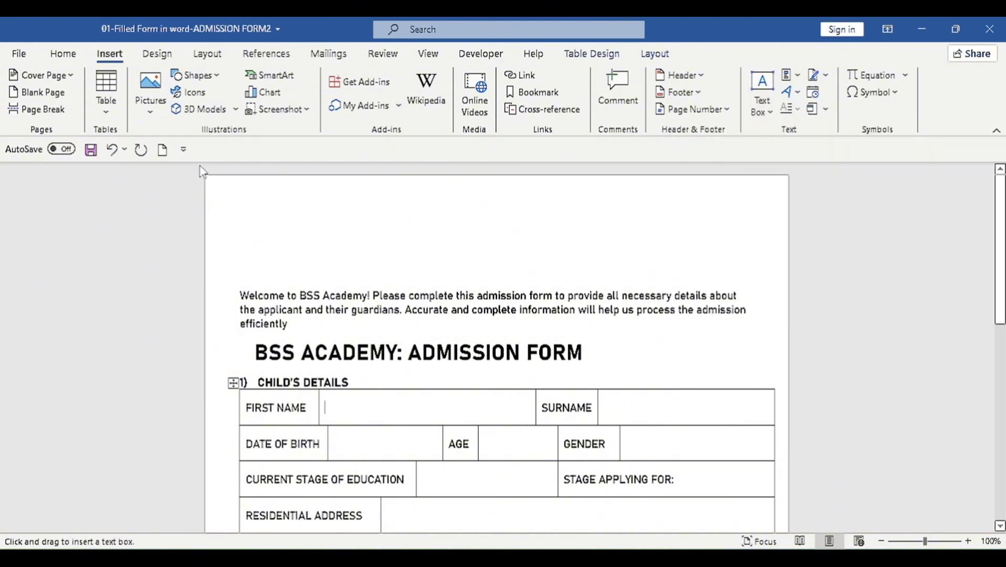
drag(213, 182, 353, 285)
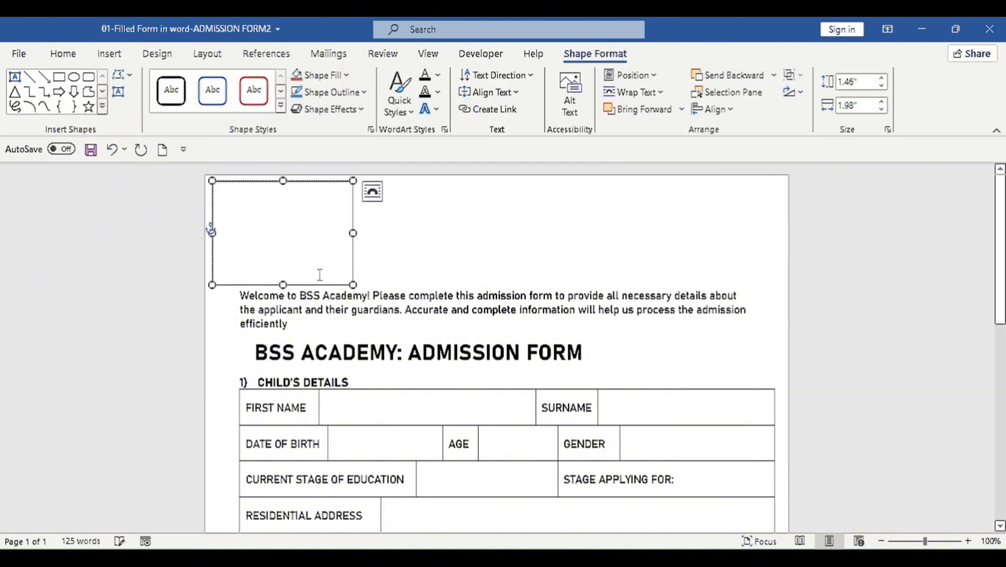
Step: Insert the BSS Logo picture from Documents\BSS into the new text box
click(109, 54)
click(153, 101)
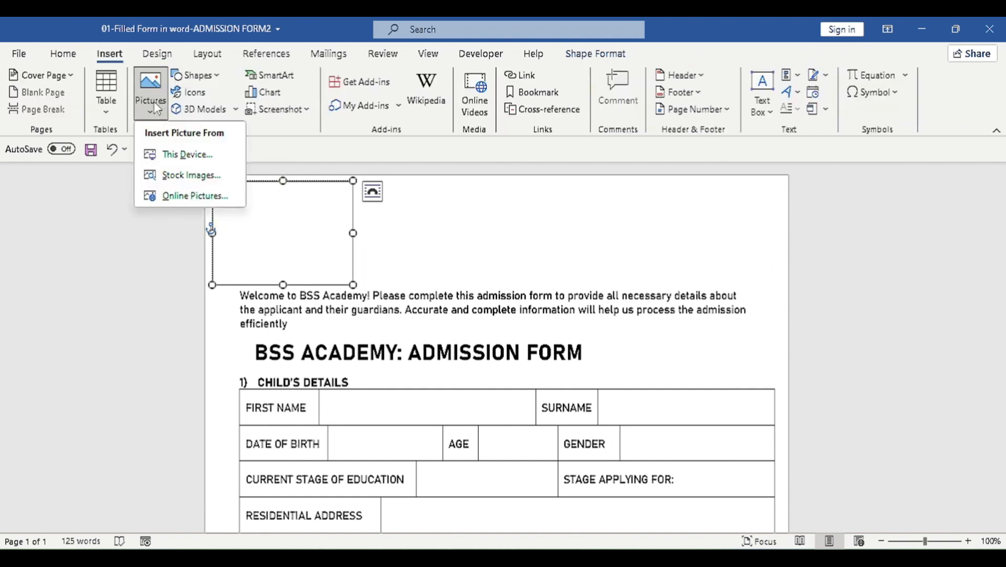
click(186, 154)
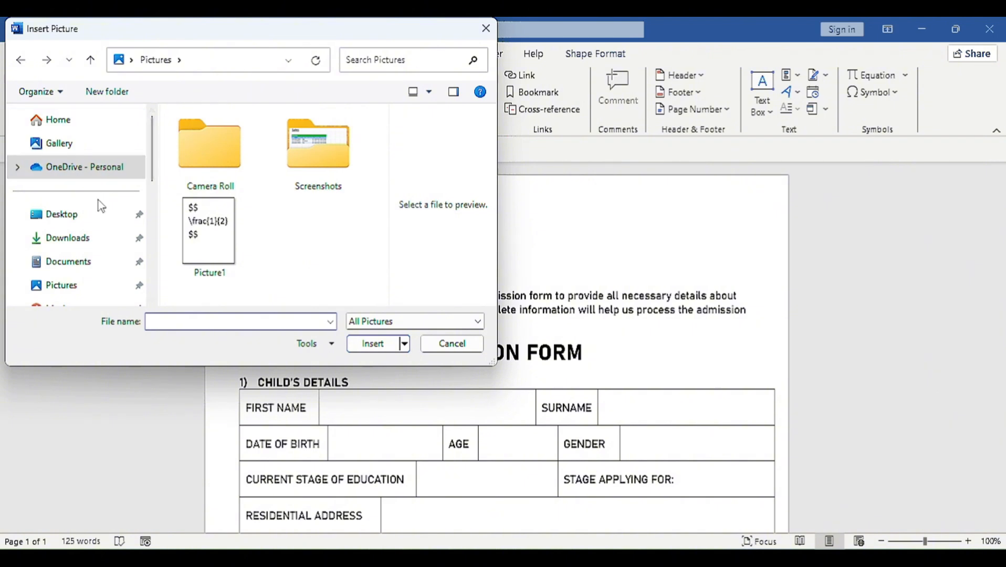
click(67, 261)
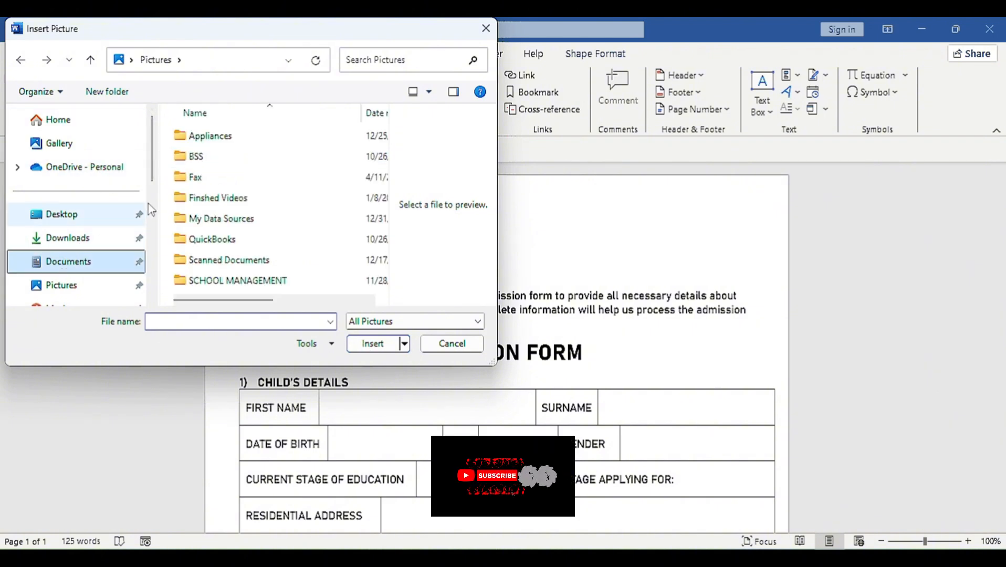
double_click(199, 156)
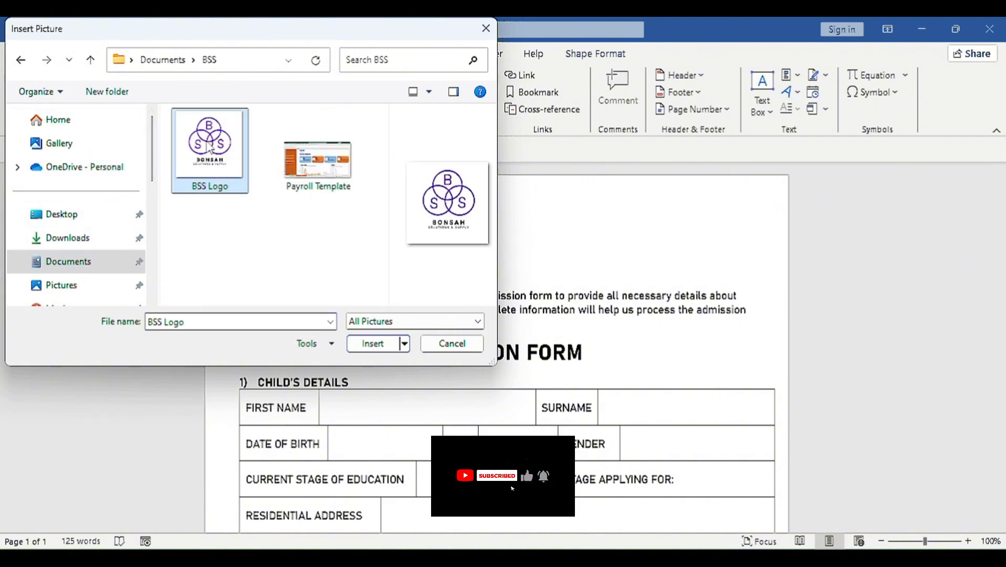
double_click(209, 146)
click(345, 278)
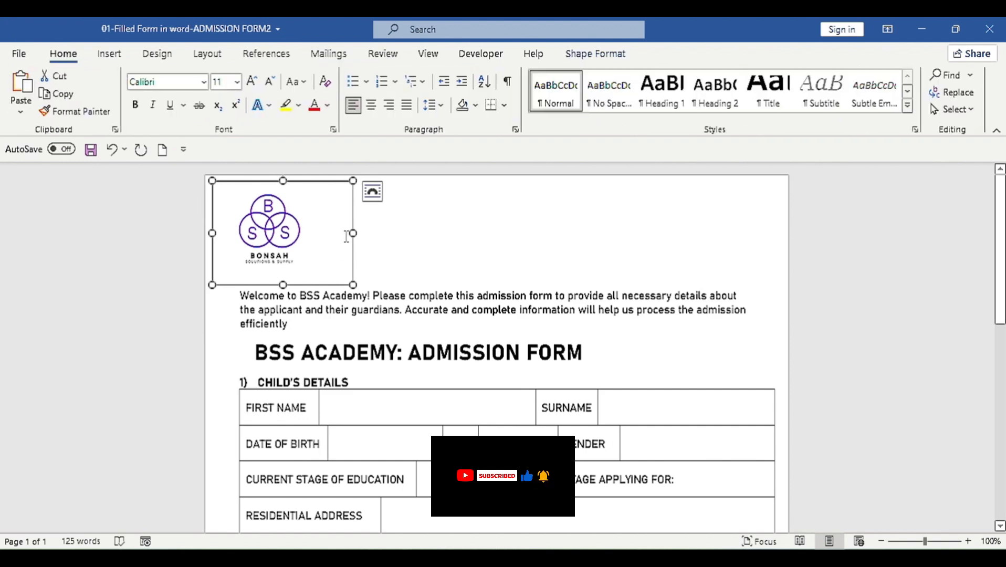
Step: Set the logo text box's shape outline to No Outline
click(588, 56)
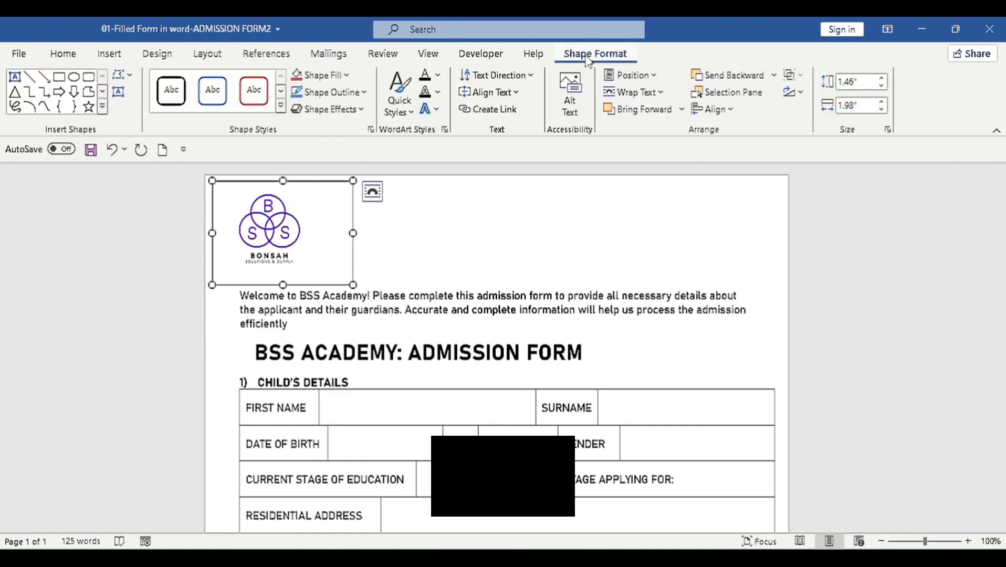
click(360, 93)
click(336, 255)
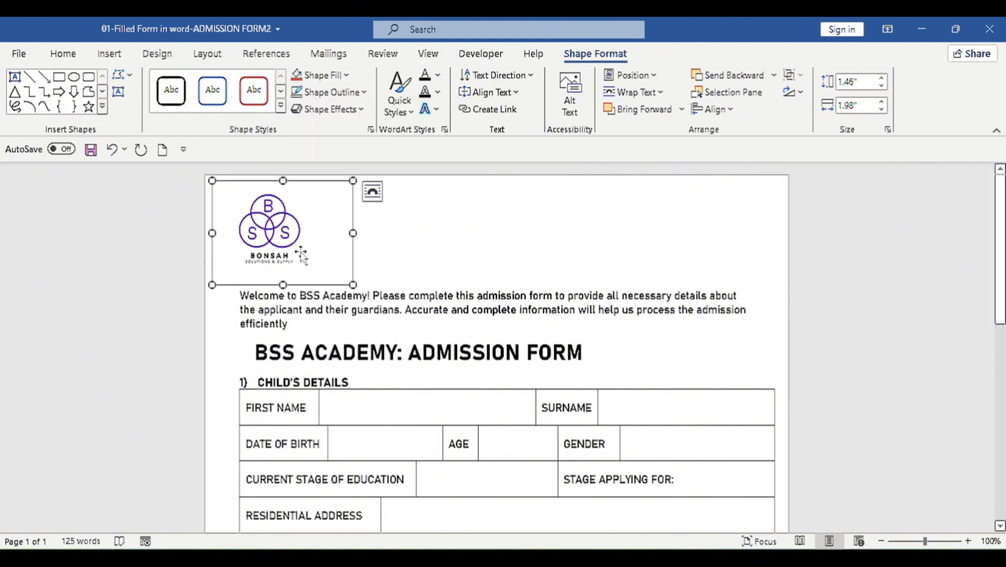
click(294, 285)
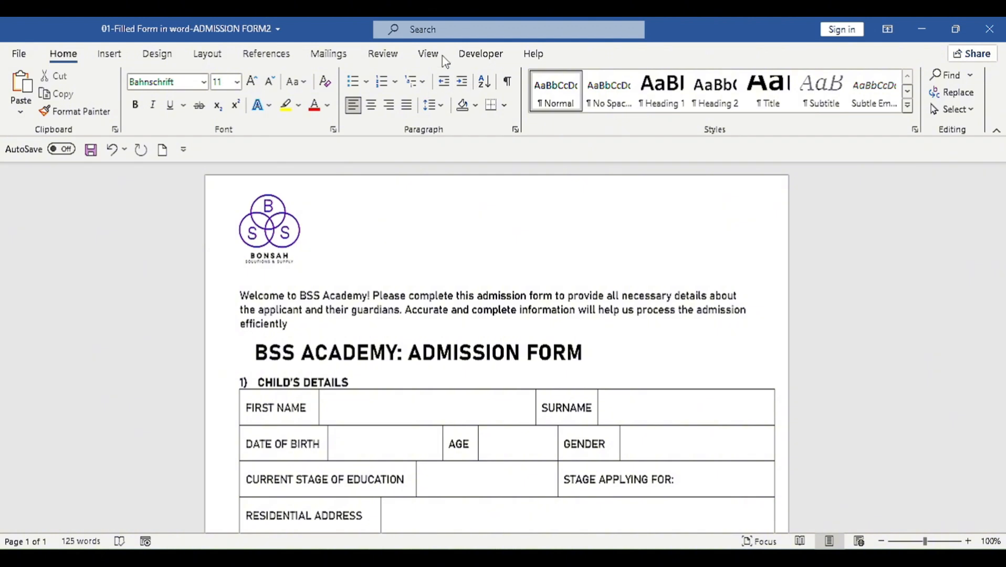
click(477, 59)
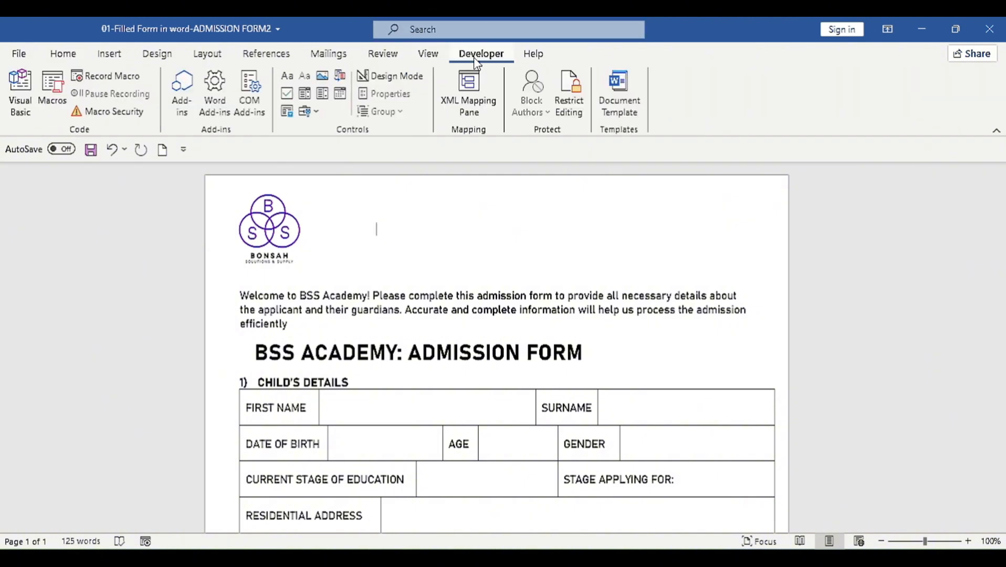
Step: Insert a Picture Content Control, align it right and make it shorter
click(323, 78)
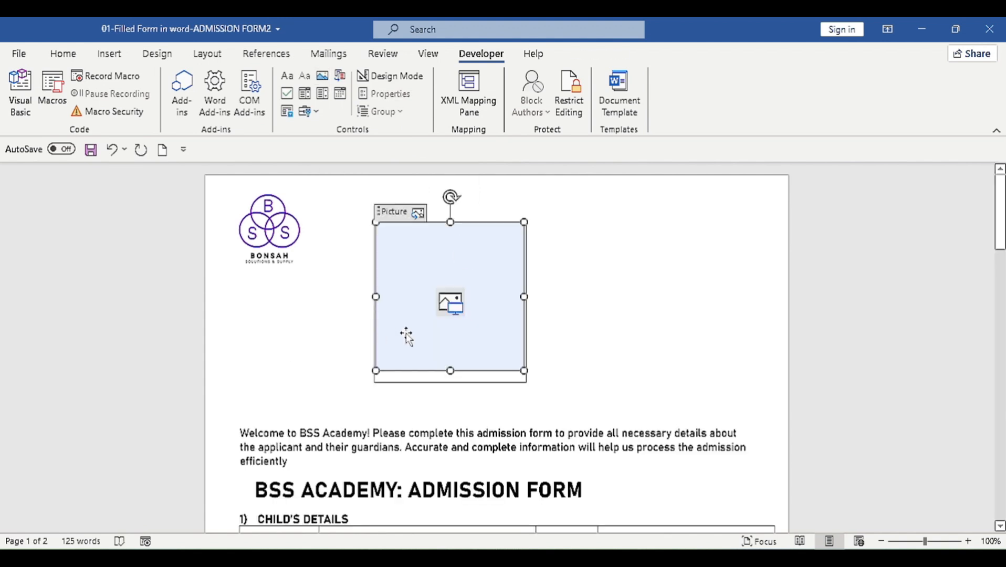
click(60, 53)
click(389, 105)
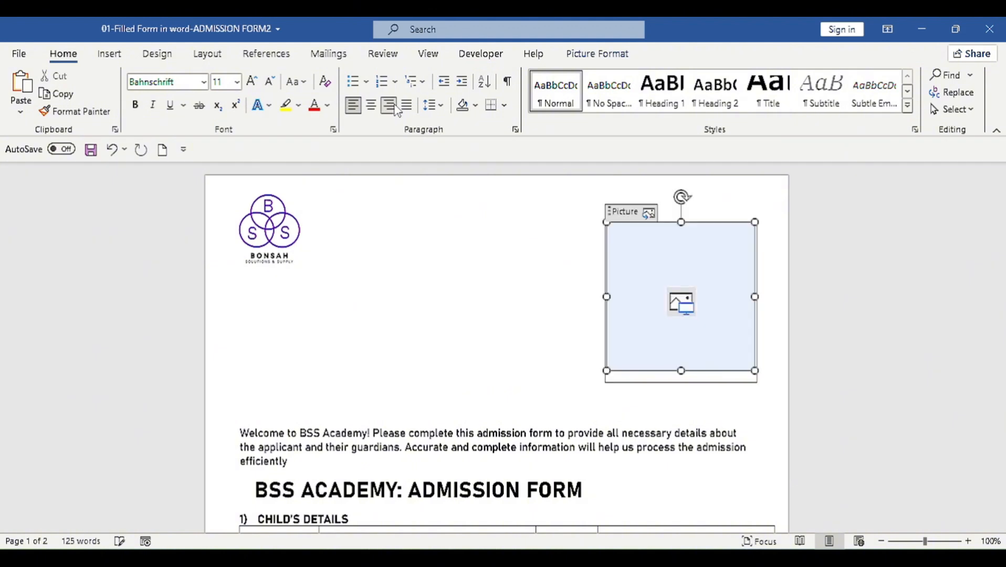
drag(755, 370, 760, 353)
Step: Duplicate the logo box, empty and shorten it, and type 'Chid's Profile Picture'
click(329, 286)
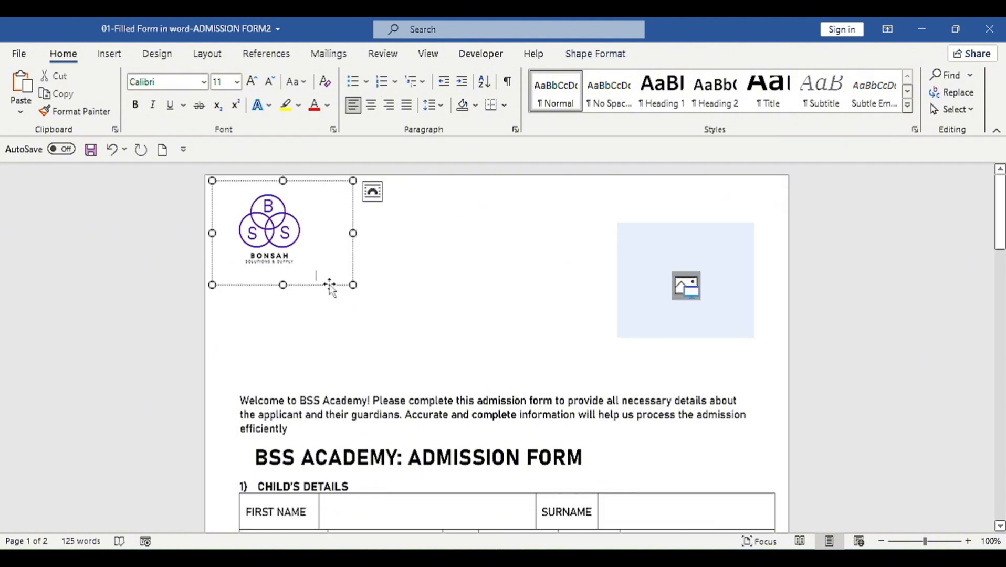
click(329, 286)
key(ctrl+c)
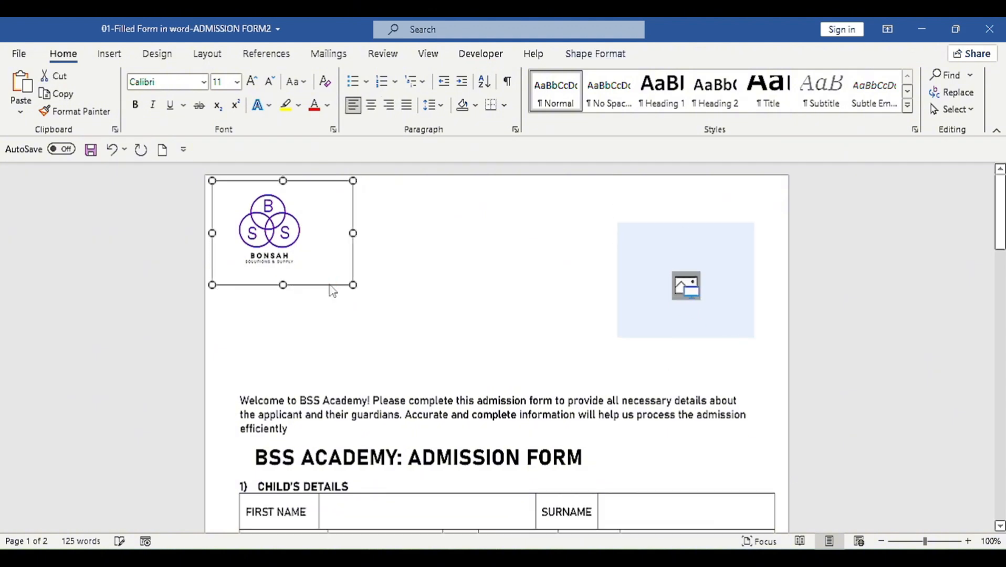
key(ctrl+v)
drag(331, 283, 480, 316)
click(447, 317)
key(Delete)
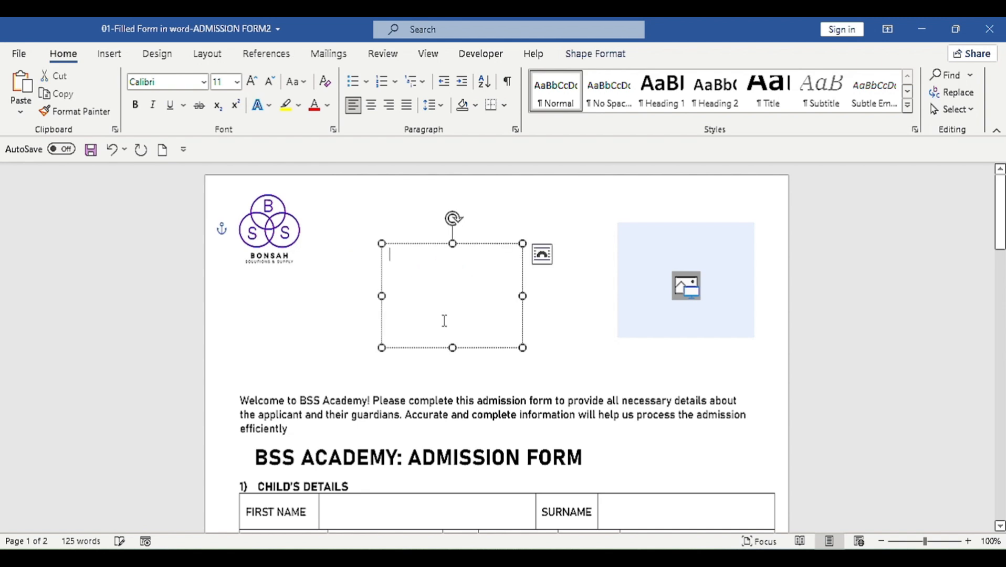
drag(452, 348, 453, 285)
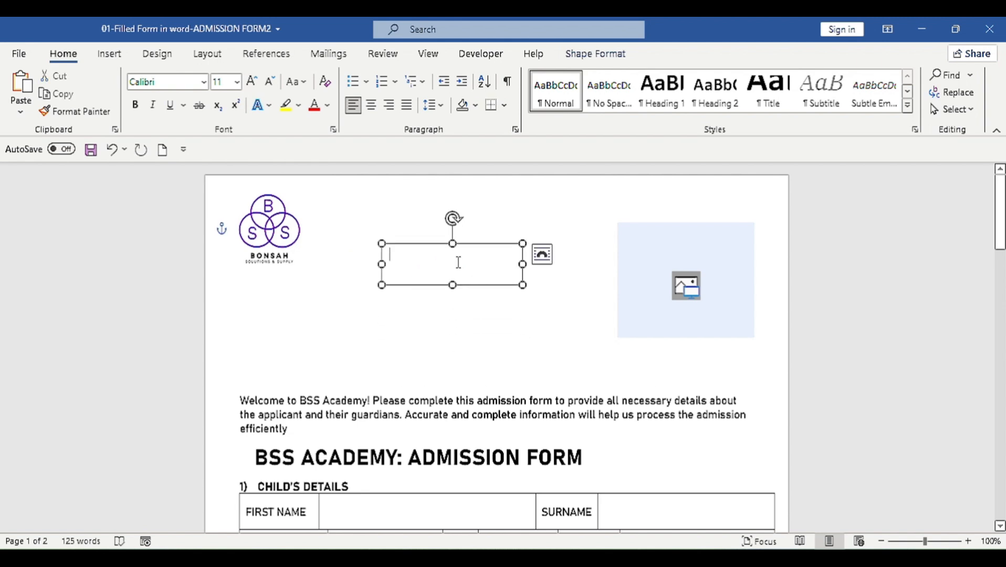
text(Chid's Profile Picture)
Step: Format the label as Bahnschrift 12 bold and move it above the picture placeholder
key(ctrl+a)
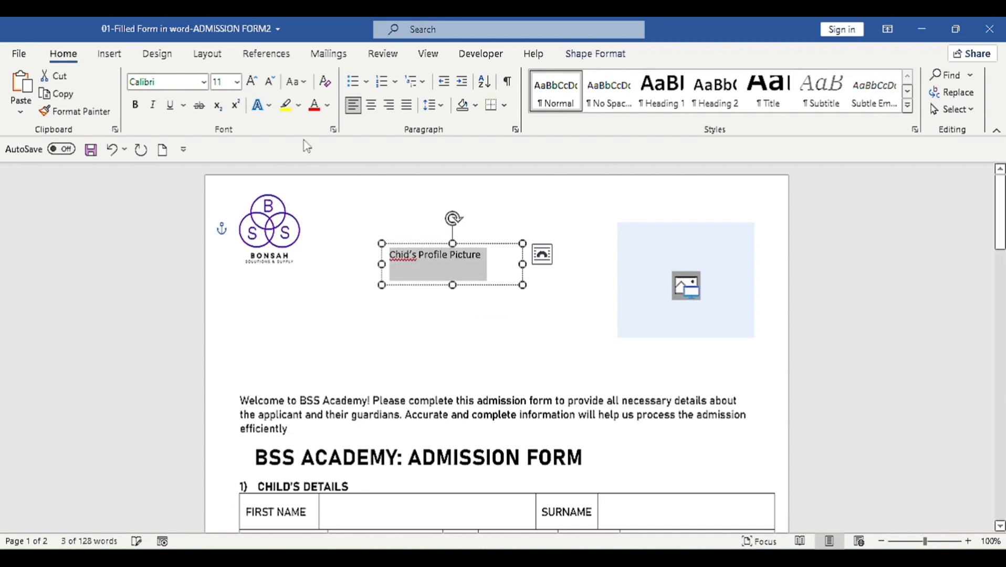
click(165, 81)
text(Bahnschrift)
key(Return)
click(251, 82)
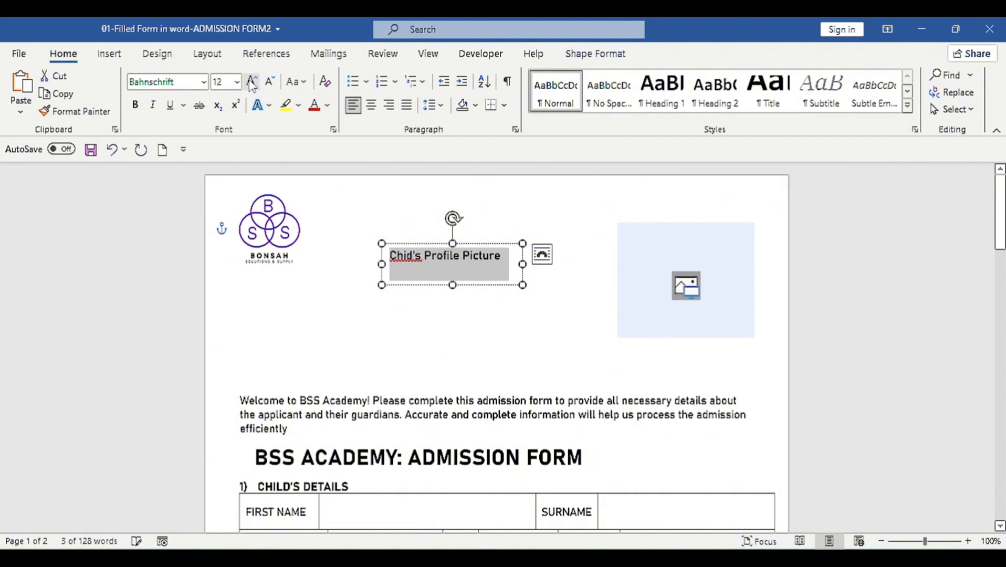
click(135, 105)
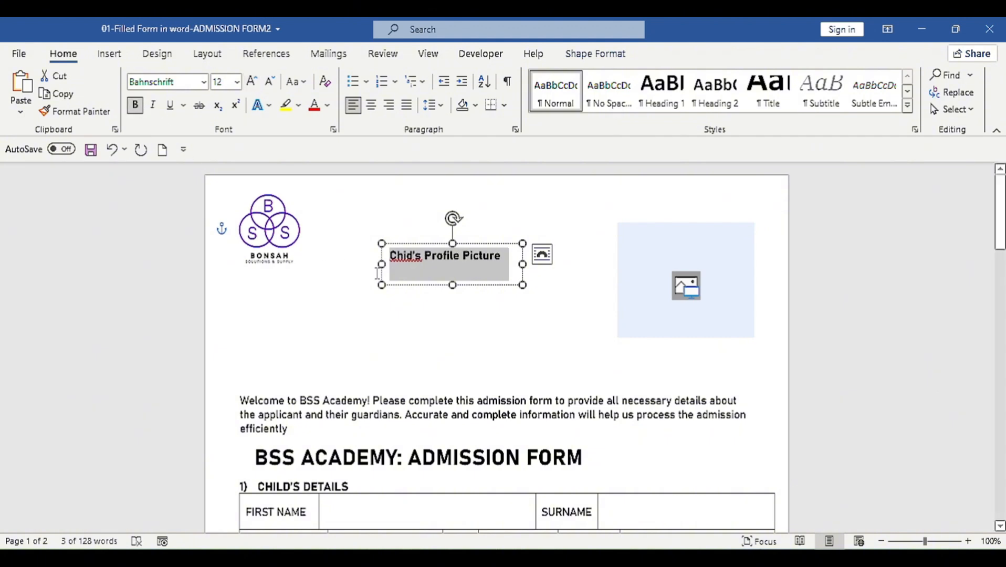
drag(445, 288, 677, 218)
scroll(619, 302, up, 2)
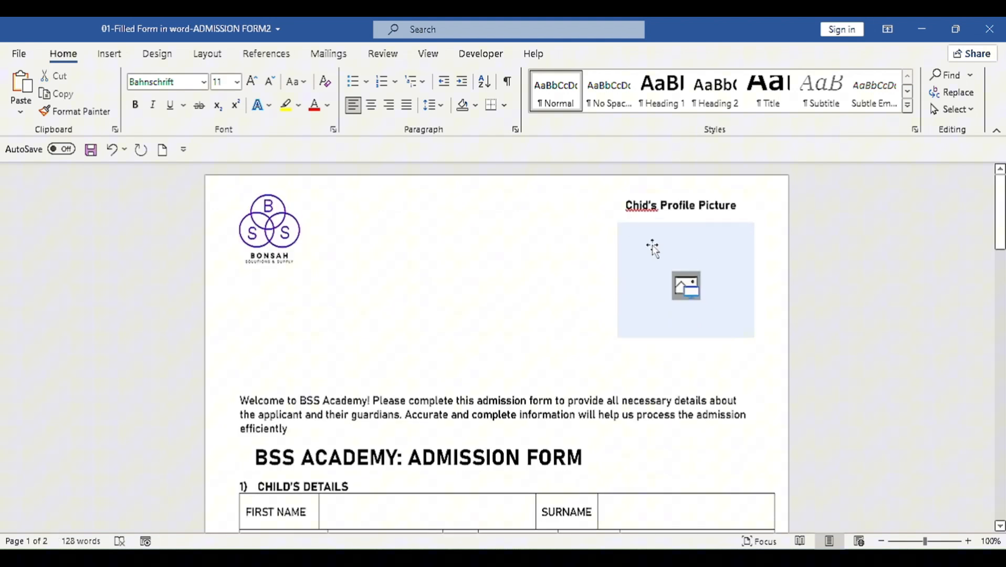
click(685, 281)
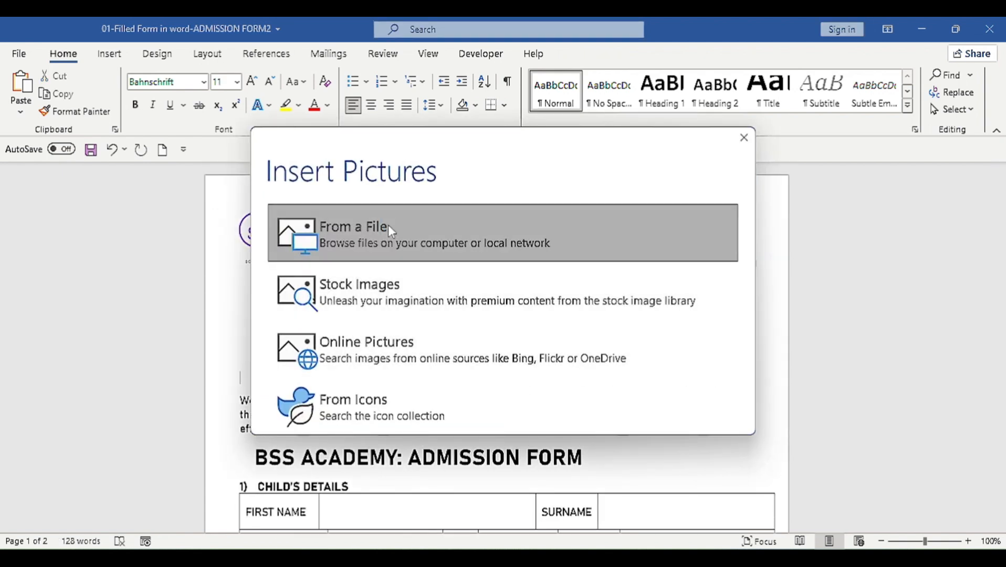
click(388, 225)
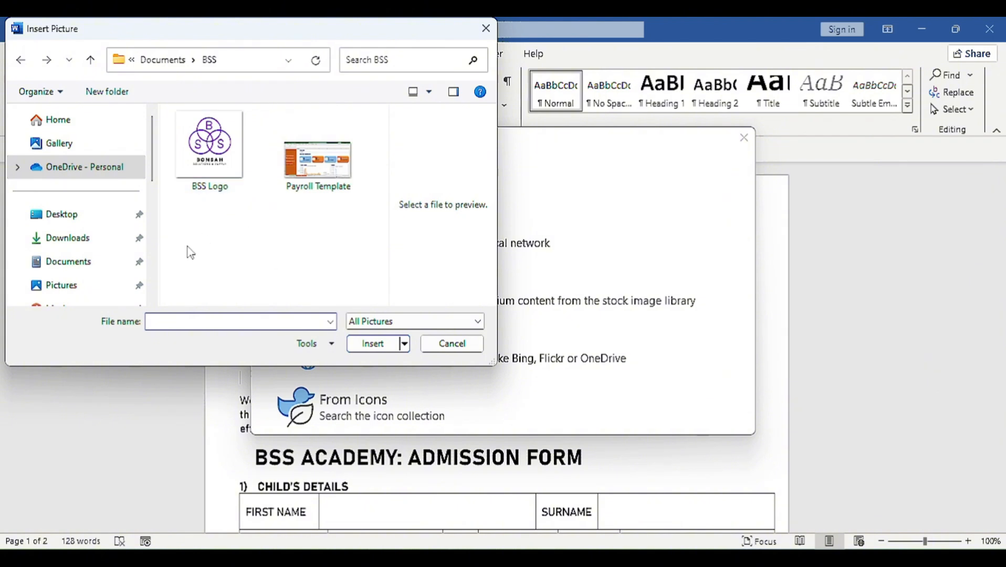
click(68, 239)
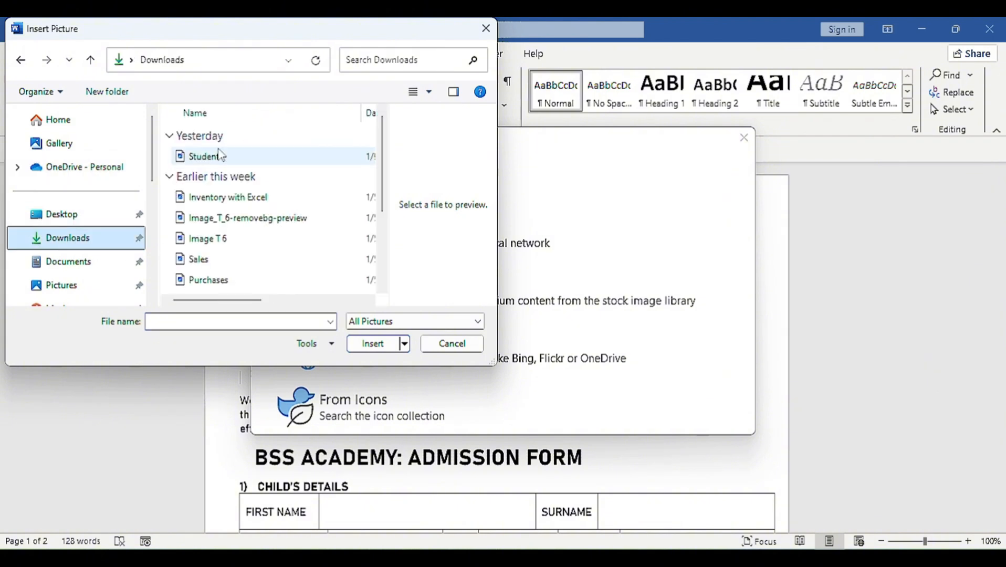
double_click(216, 160)
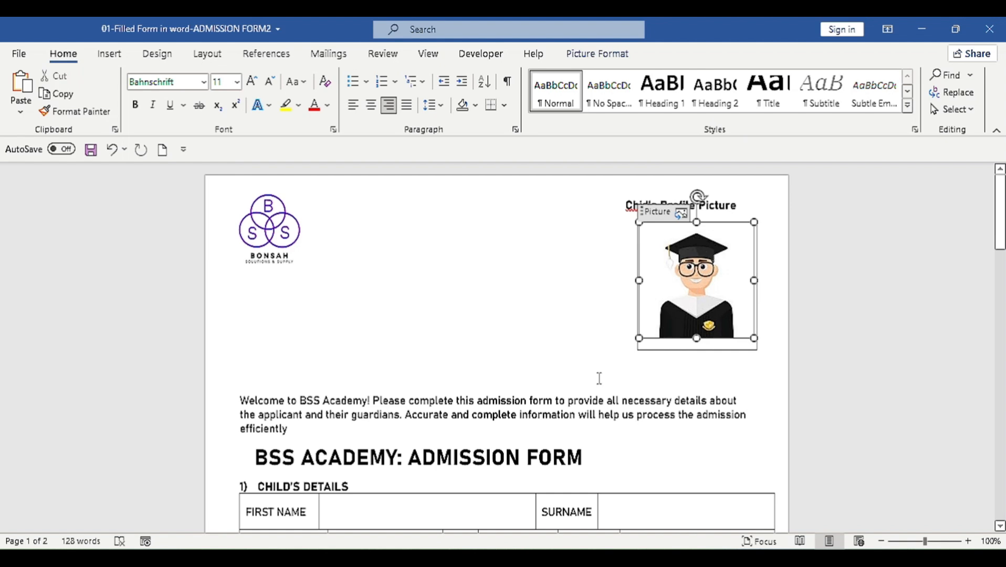
click(507, 414)
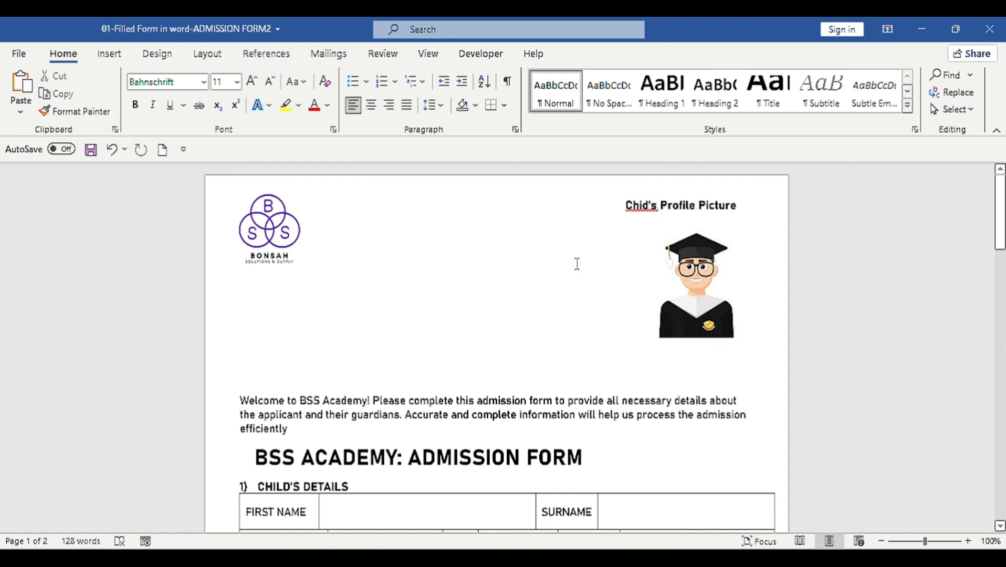
click(655, 213)
click(778, 204)
Step: Duplicate the profile picture label box and move the copy to the top middle
click(597, 278)
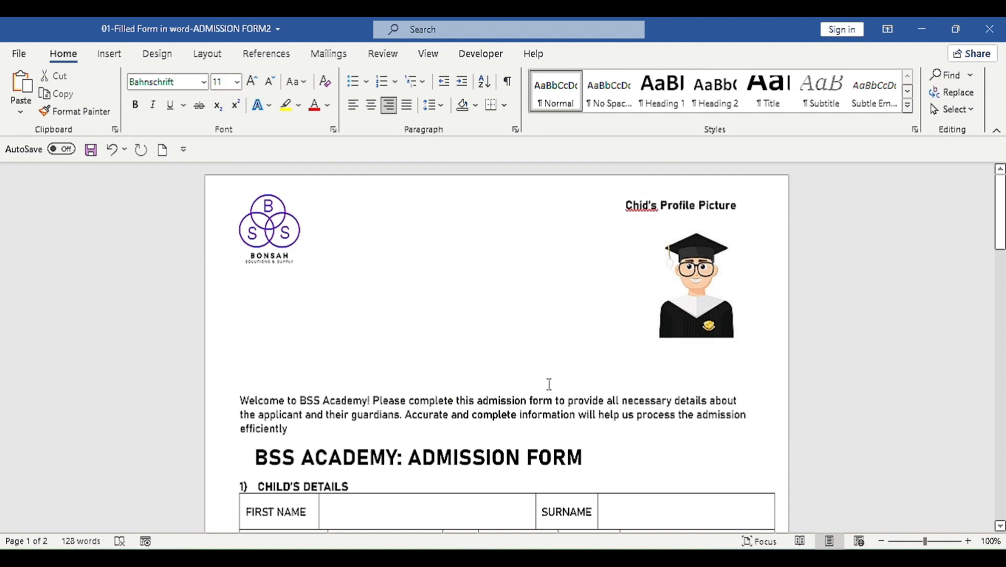
click(674, 205)
click(670, 217)
key(ctrl+c)
key(ctrl+v)
drag(680, 228, 453, 217)
Step: Move the BSS ACADEMY: ADMISSION FORM heading into that box and resize it to two lines
drag(582, 457, 273, 461)
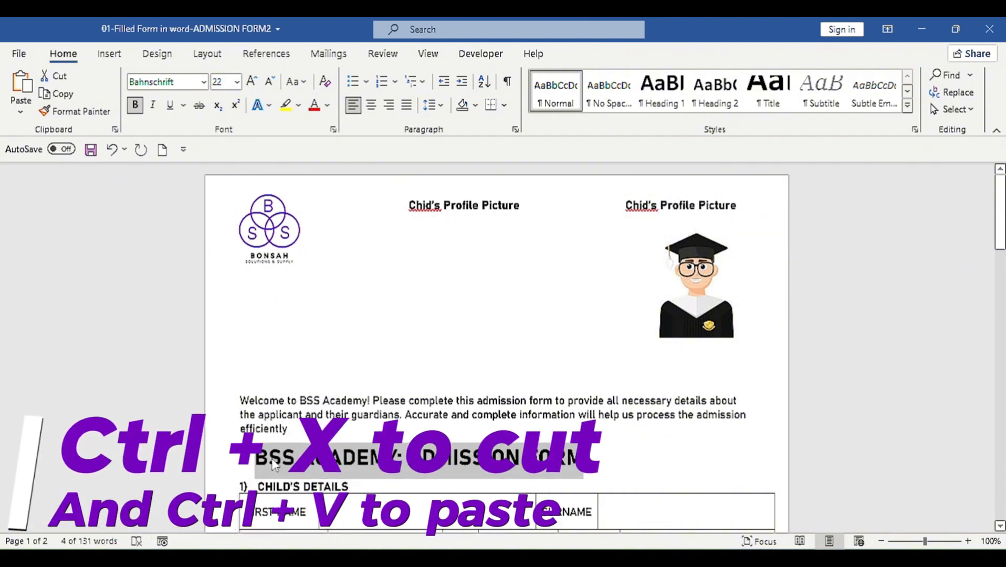
key(ctrl+x)
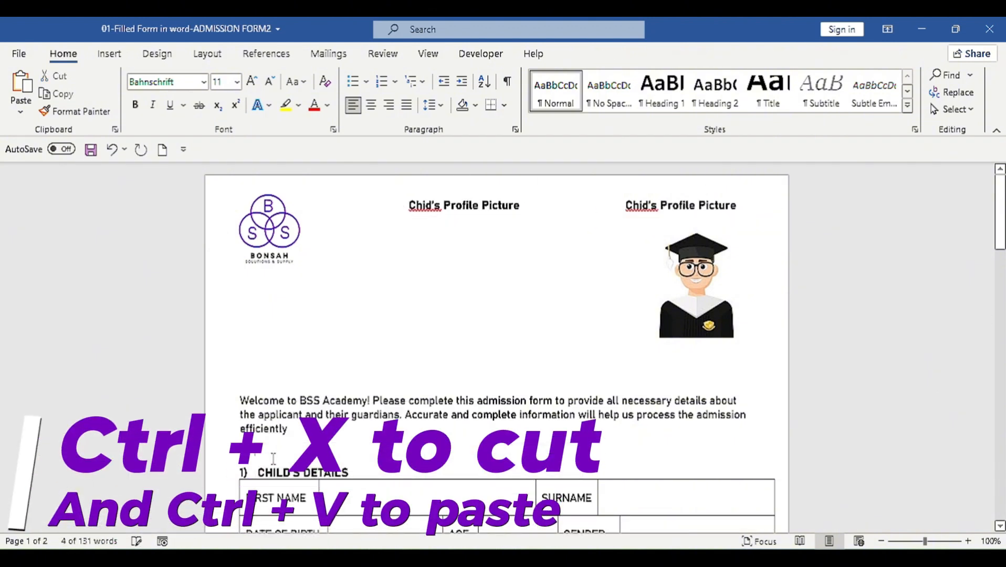
click(474, 206)
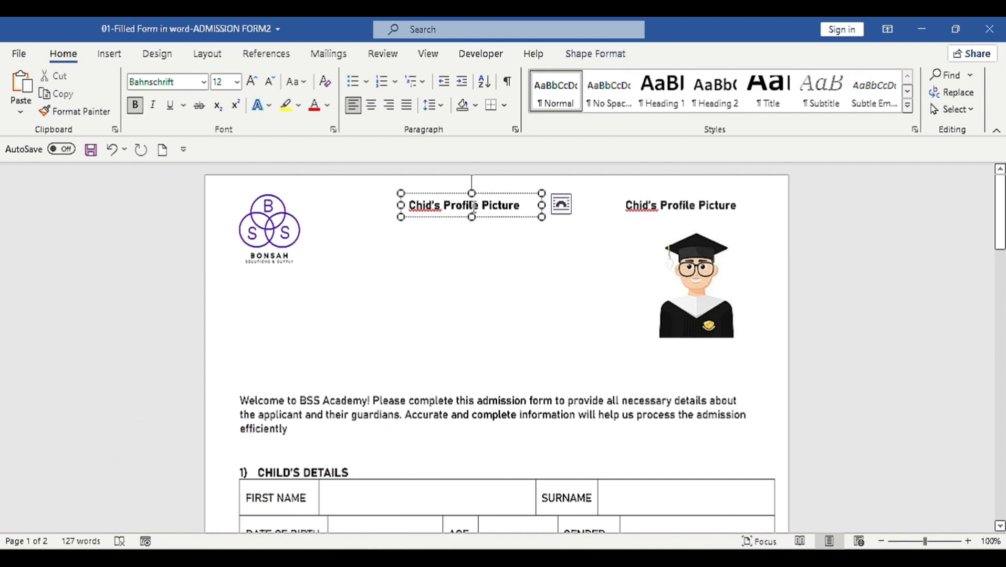
triple_click(474, 207)
key(ctrl+v)
drag(542, 205, 611, 205)
drag(506, 217, 505, 276)
drag(498, 193, 467, 184)
drag(579, 224, 645, 224)
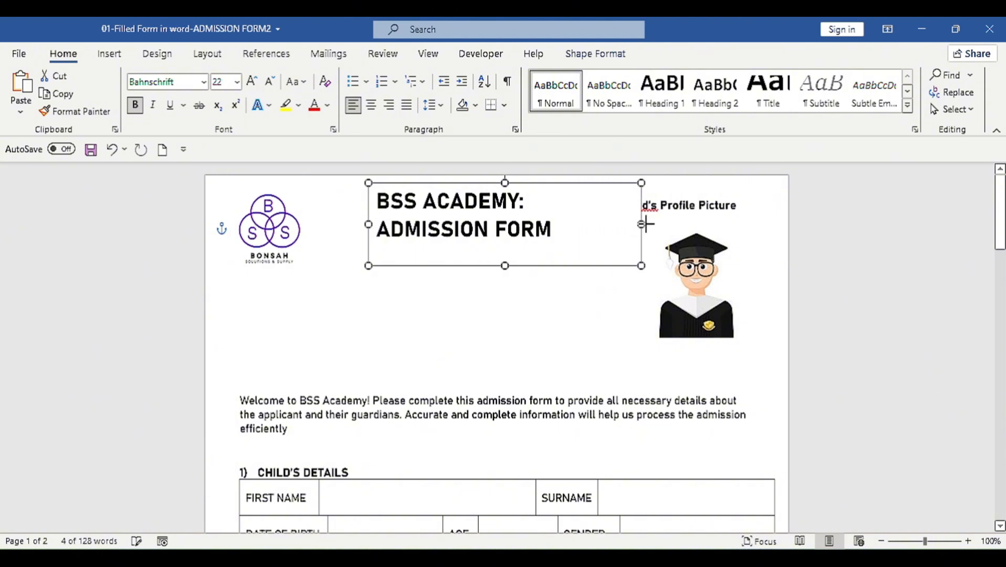
drag(540, 265, 498, 260)
drag(595, 219, 700, 219)
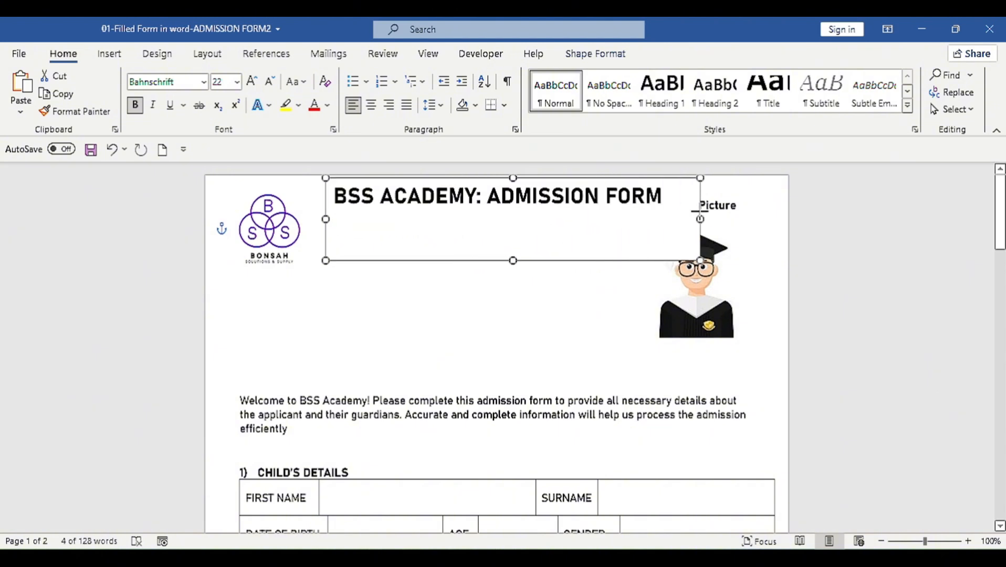
drag(508, 251, 503, 251)
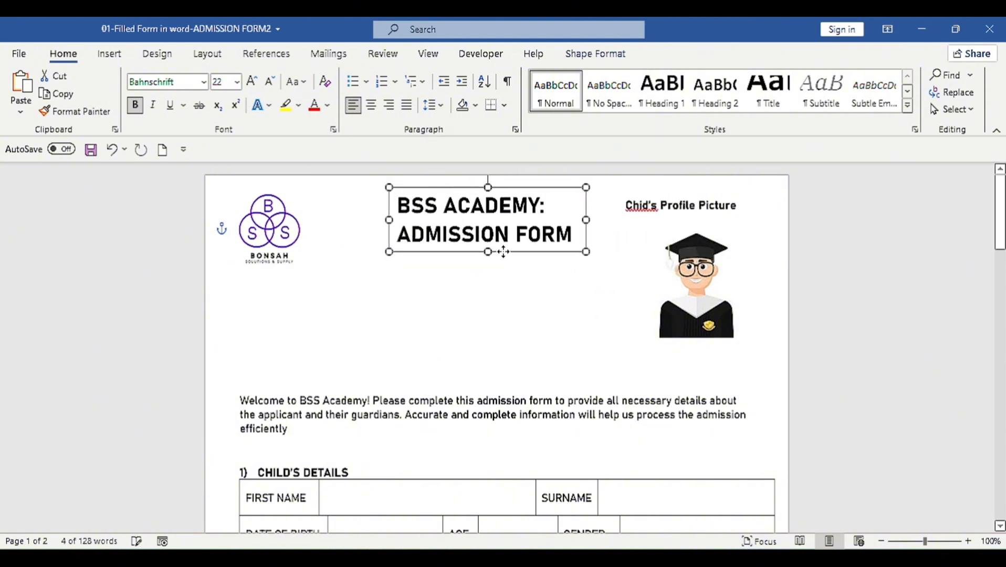
Step: Add a second box below the title holding the welcome paragraph, then save the document
key(ctrl+v)
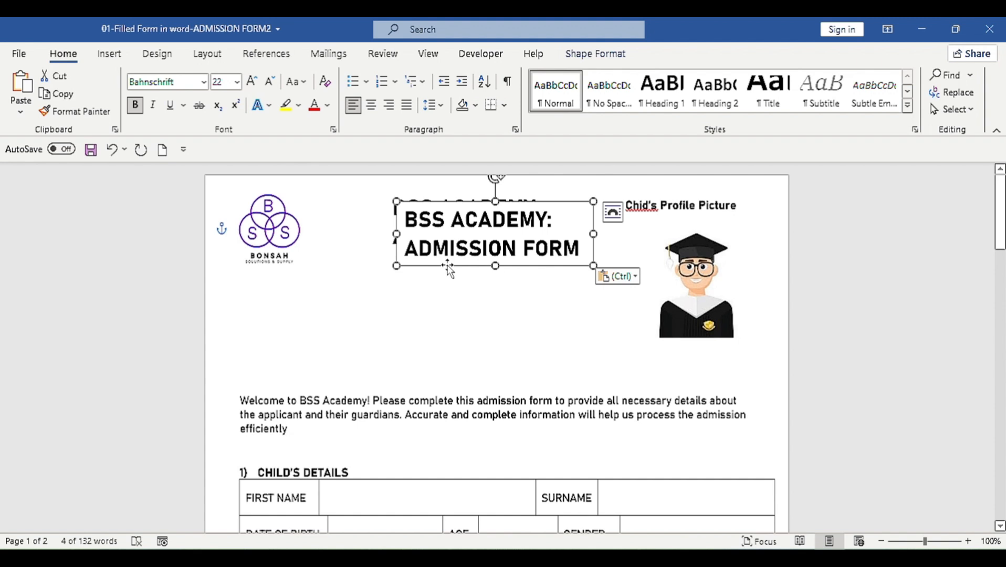
drag(448, 266, 443, 318)
click(463, 300)
key(ctrl+a)
key(BackSpace)
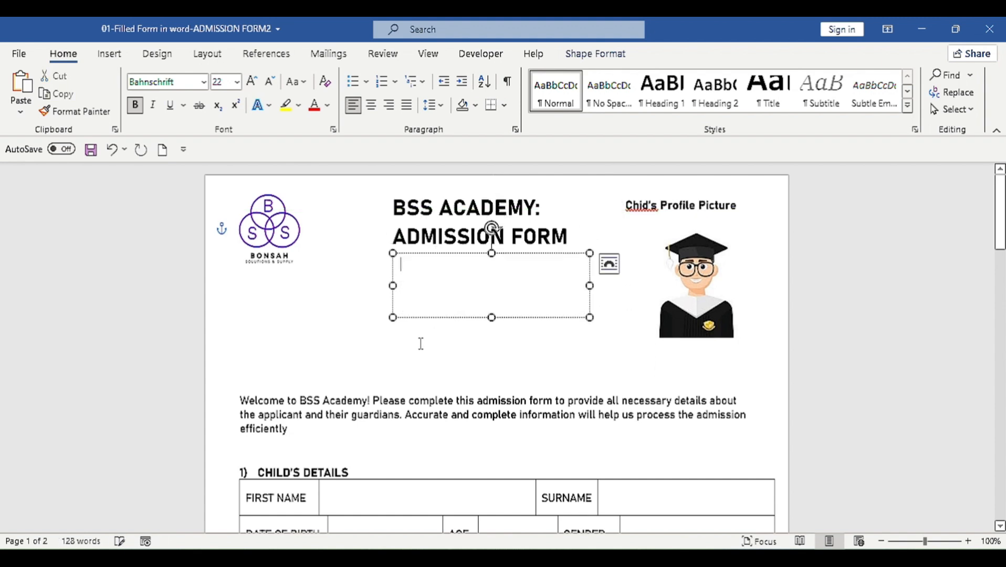
drag(218, 430, 218, 410)
key(BackSpace)
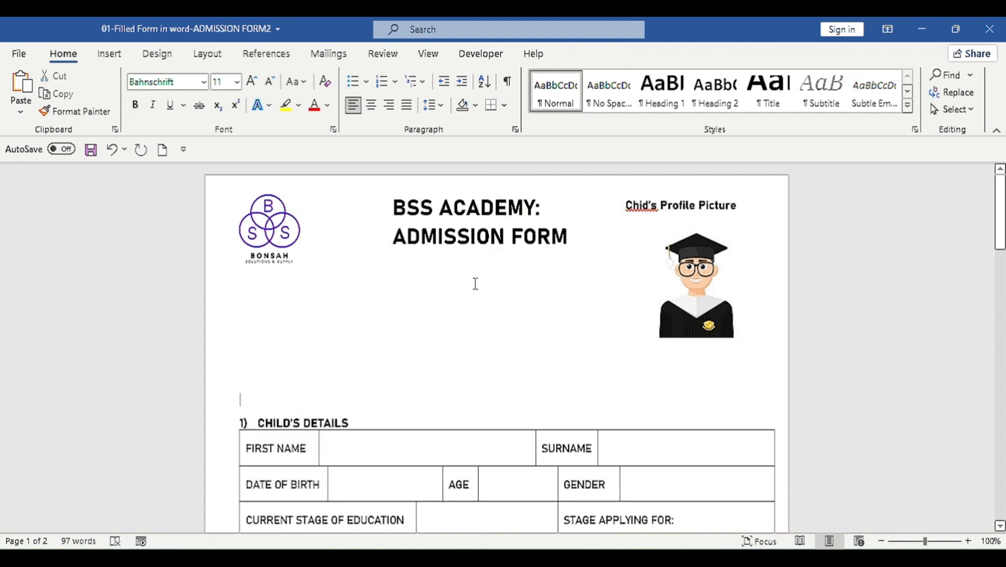
key(ctrl+z)
key(ctrl+s)
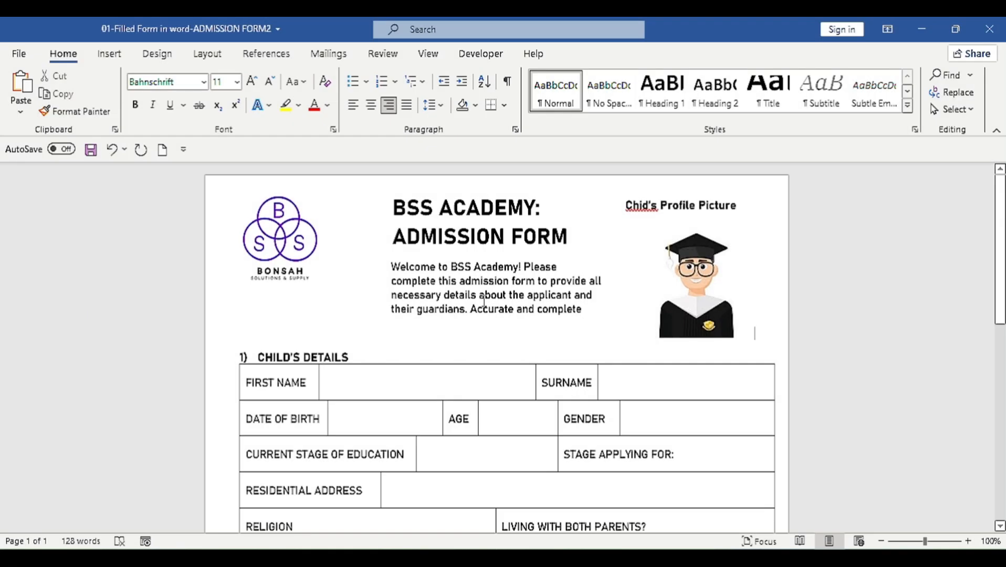
scroll(469, 444, down, 8)
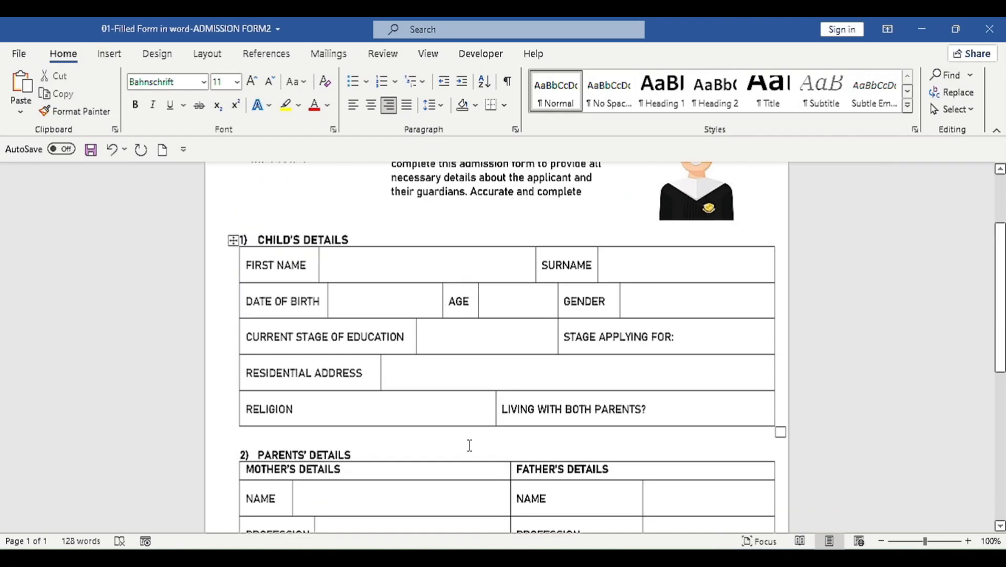
scroll(469, 445, up, 8)
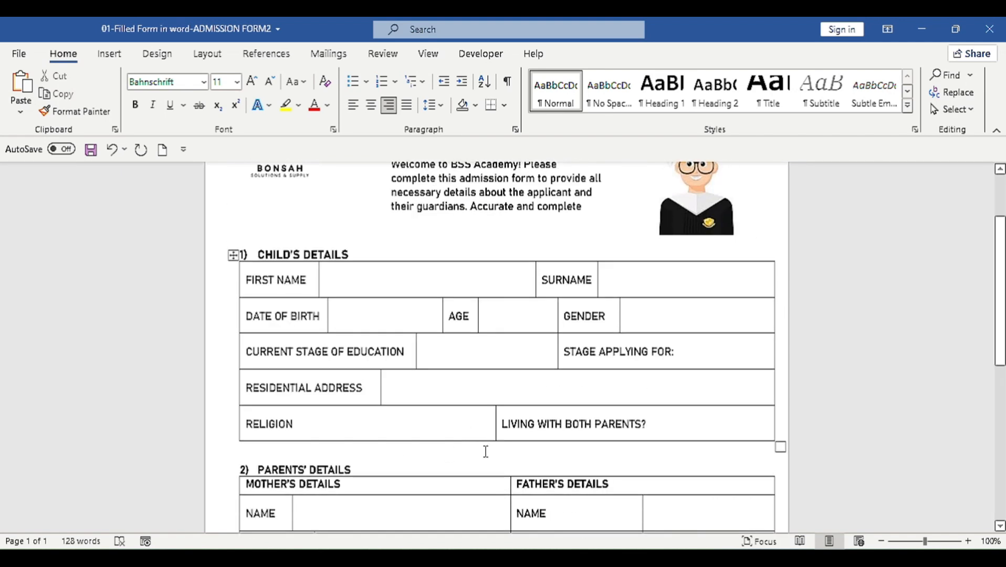
Step: Insert a Plain Text Content Control in the FIRST NAME cell, shown with Start/End Tags
click(332, 284)
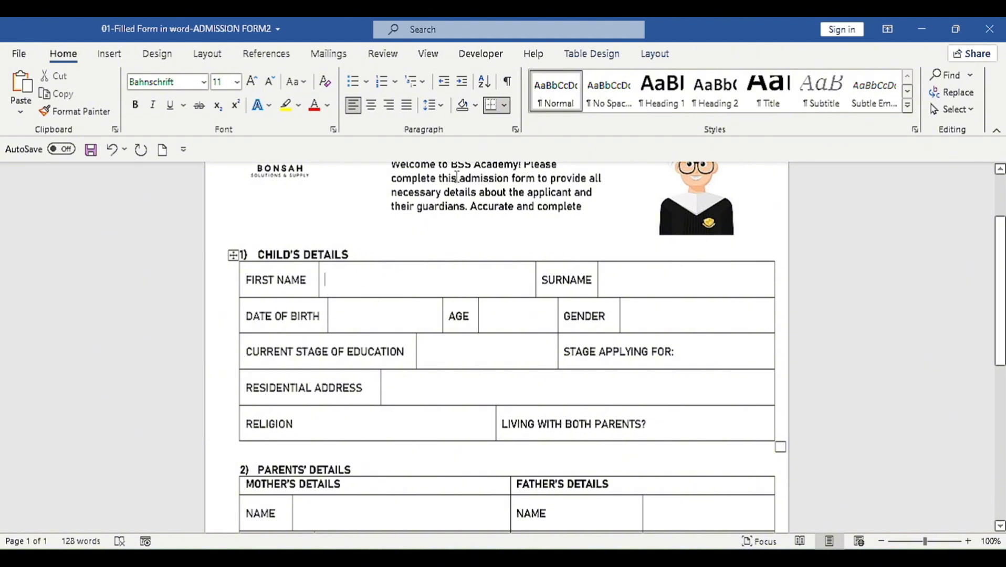
click(481, 54)
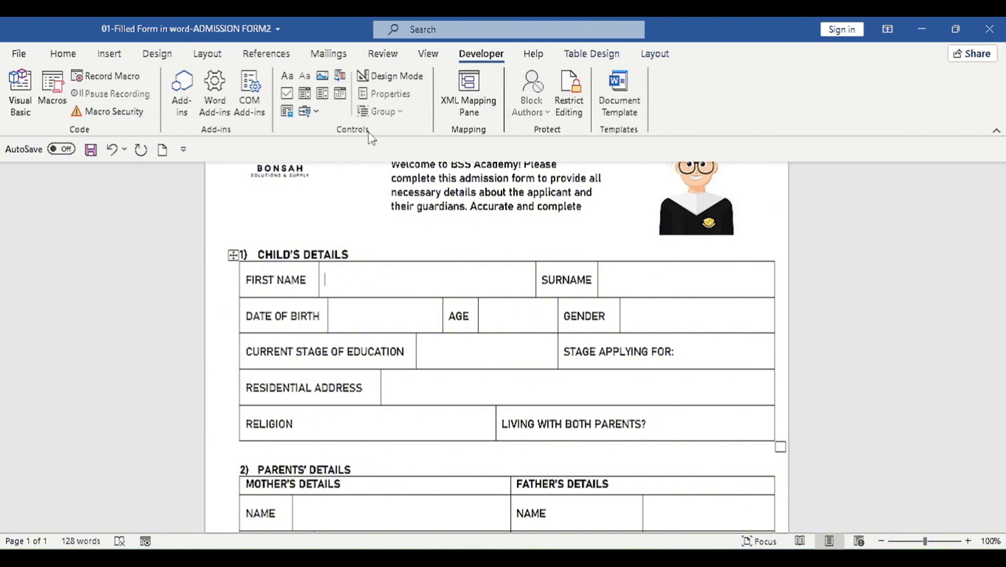
click(304, 80)
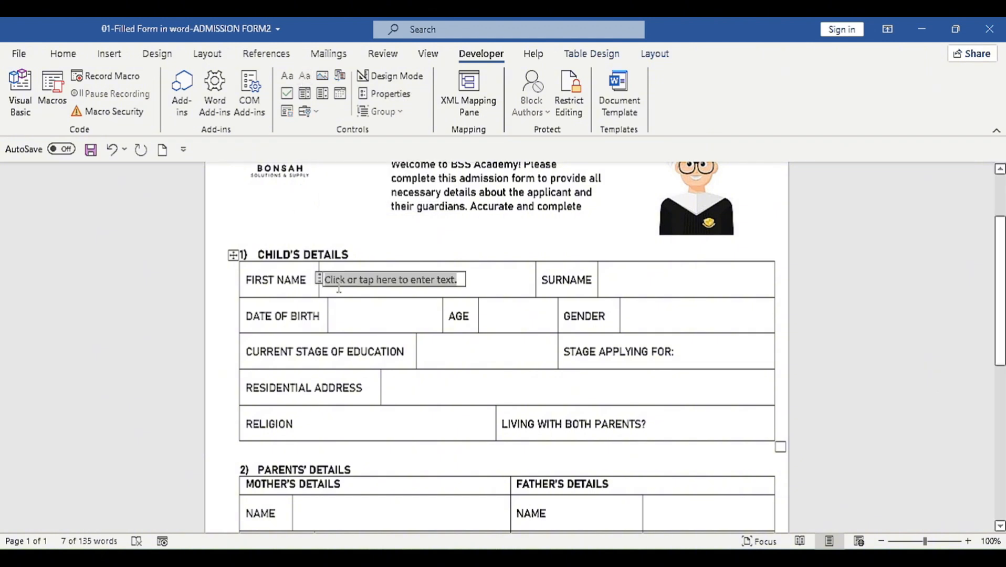
click(384, 94)
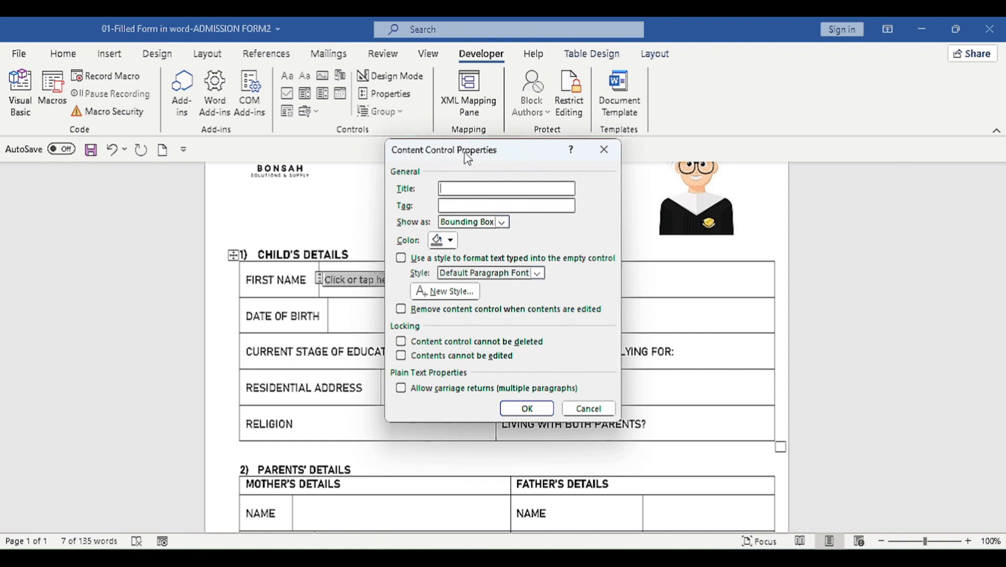
drag(467, 157, 549, 172)
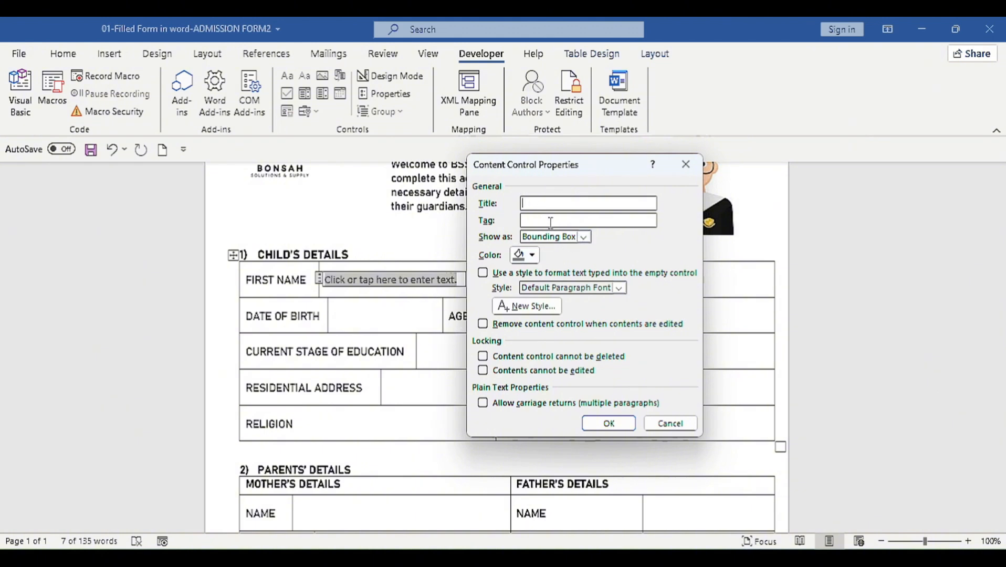
click(584, 238)
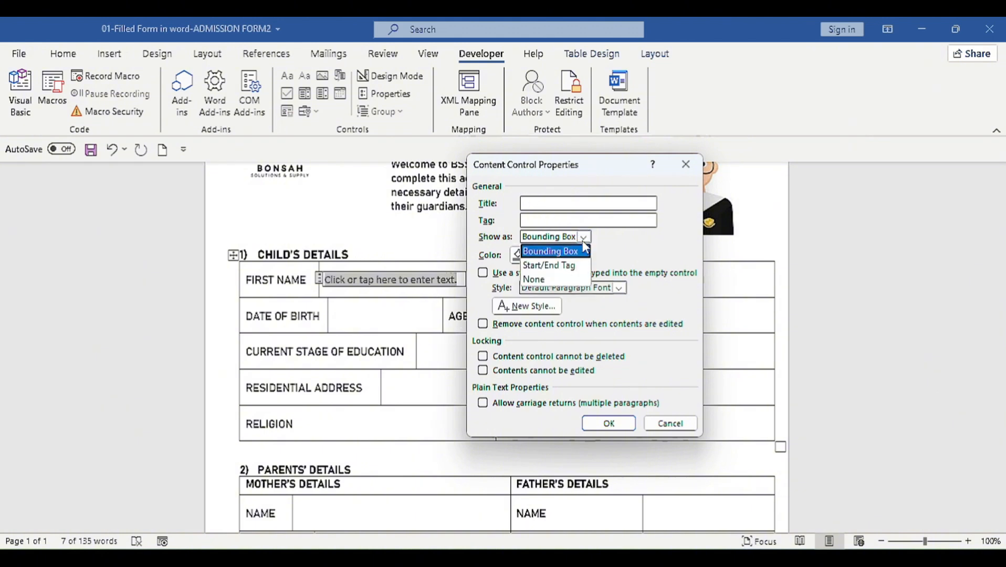
click(537, 266)
click(609, 423)
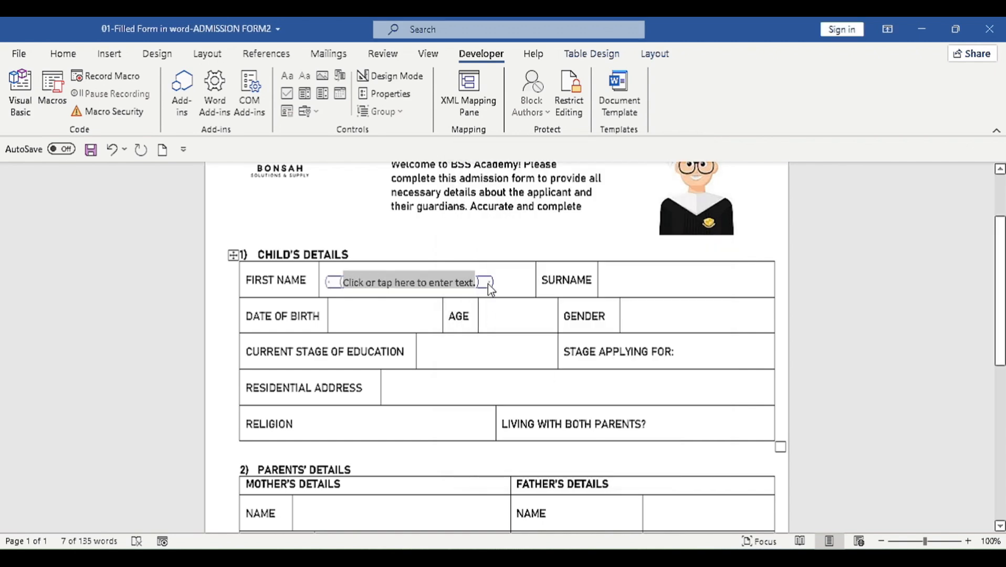
Step: Change the FIRST NAME field's display back to Bounding Box
click(385, 94)
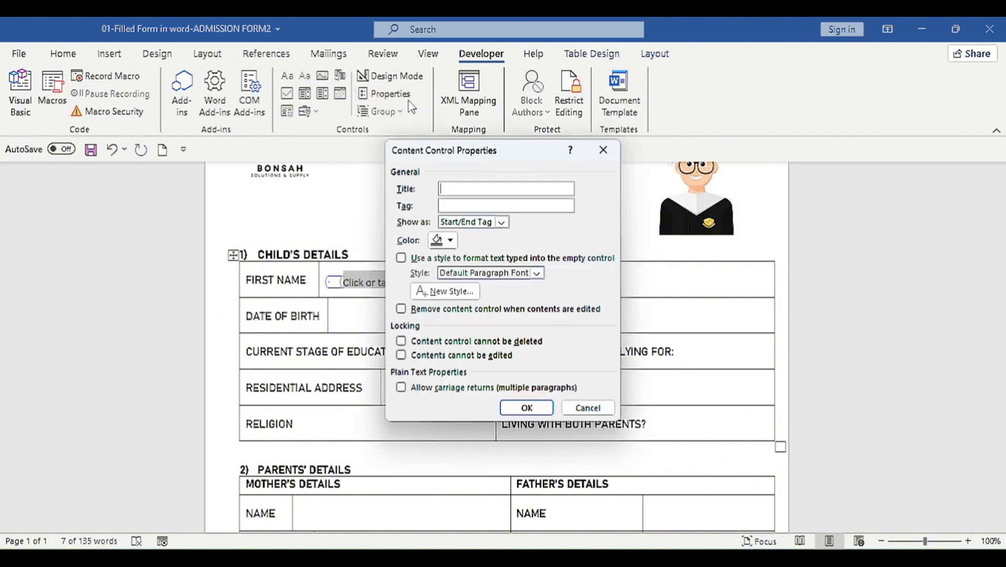
click(475, 231)
click(468, 237)
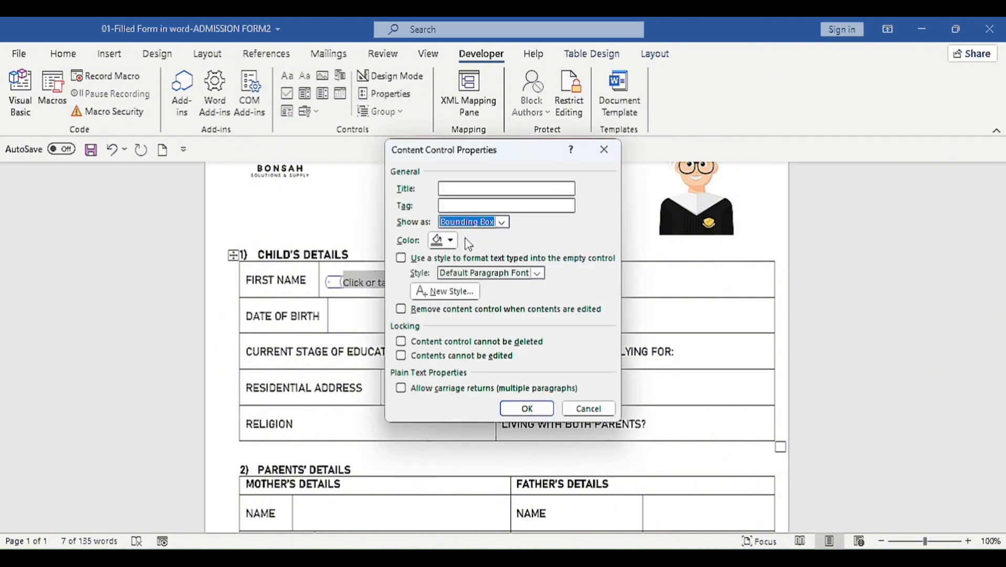
click(537, 412)
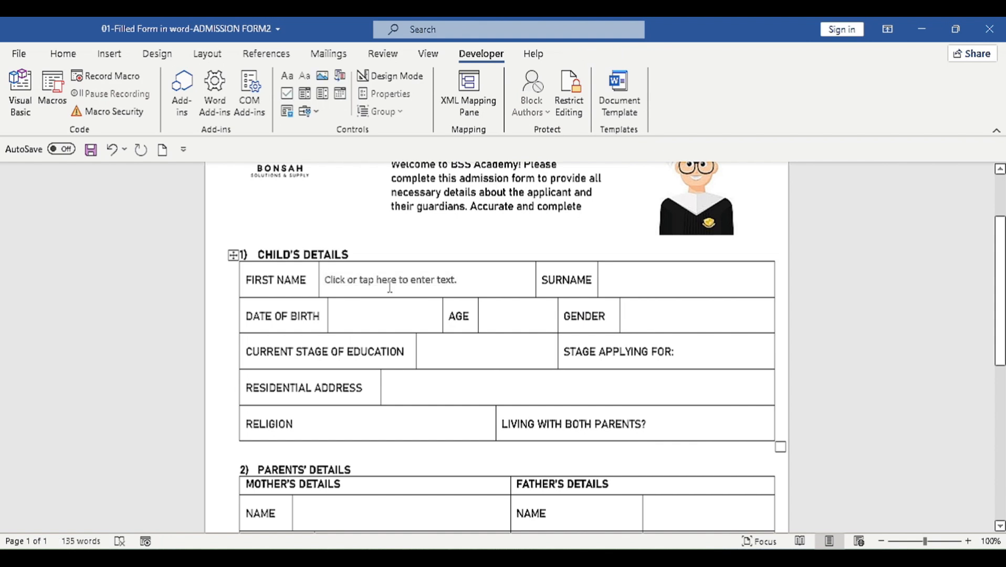
click(446, 281)
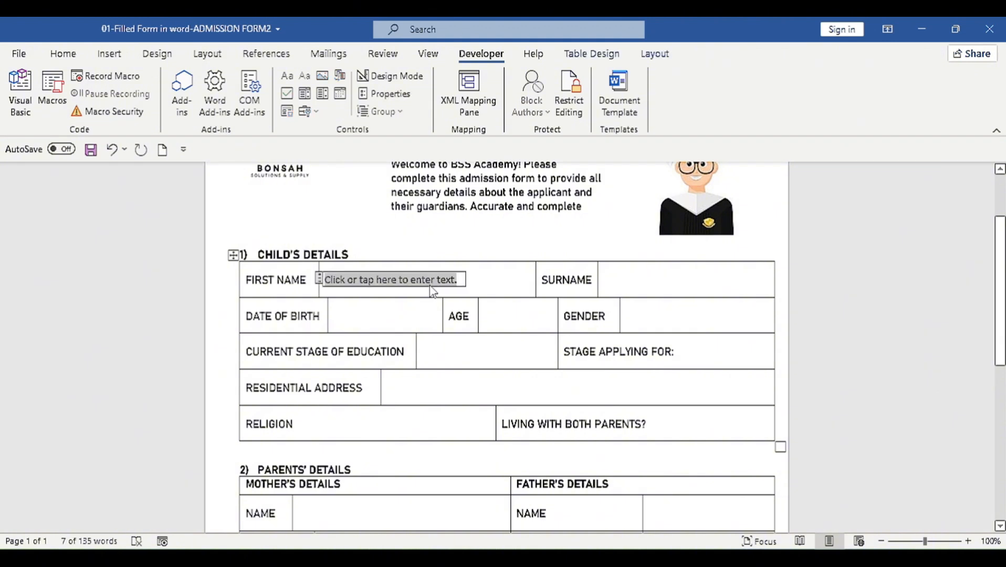
click(628, 291)
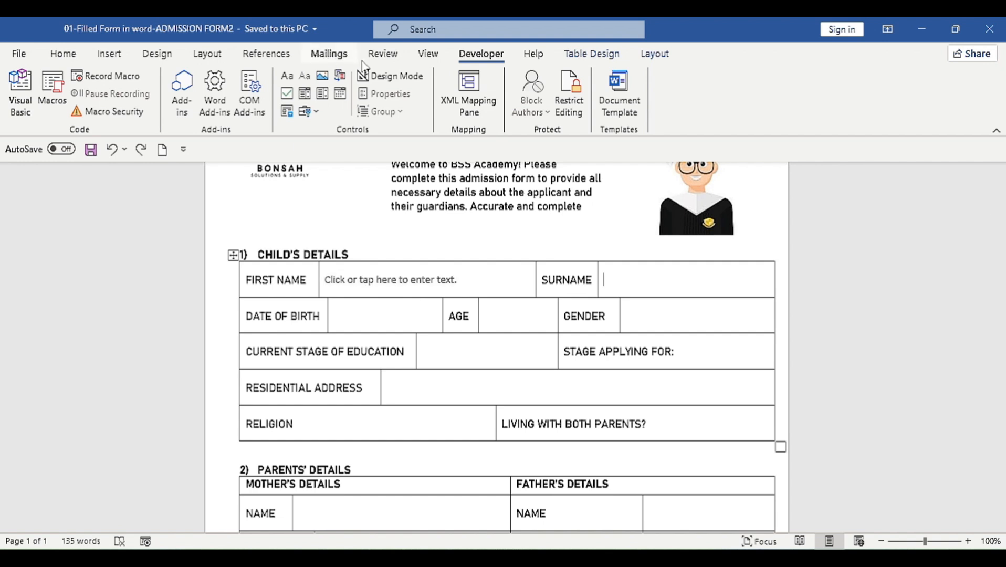
Step: Insert a Plain Text Content Control in the SURNAME cell
click(304, 75)
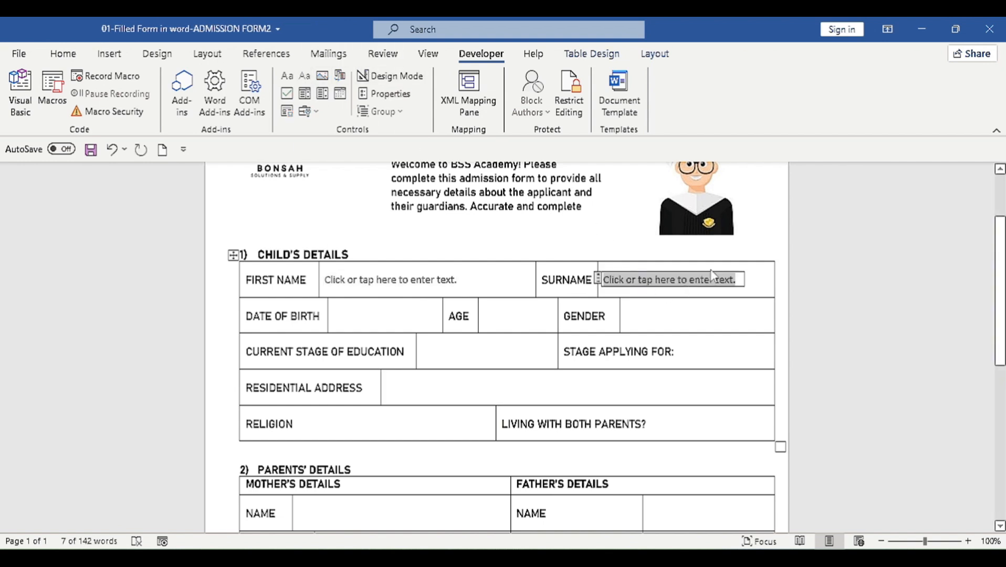
click(367, 309)
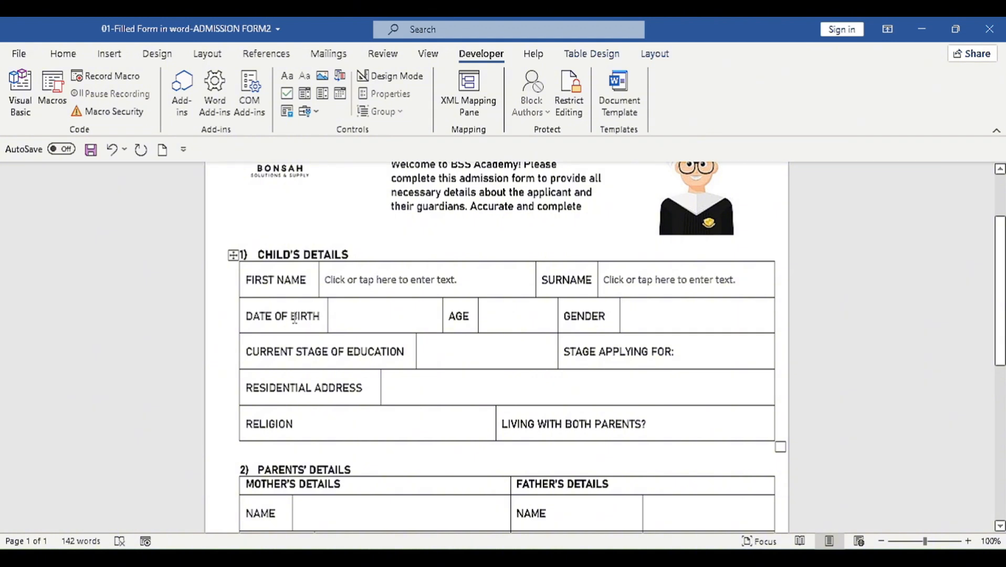
click(241, 322)
click(391, 321)
Step: Align the DATE OF BIRTH / AGE / GENDER row's text centred vertically, left-aligned
drag(676, 315, 288, 323)
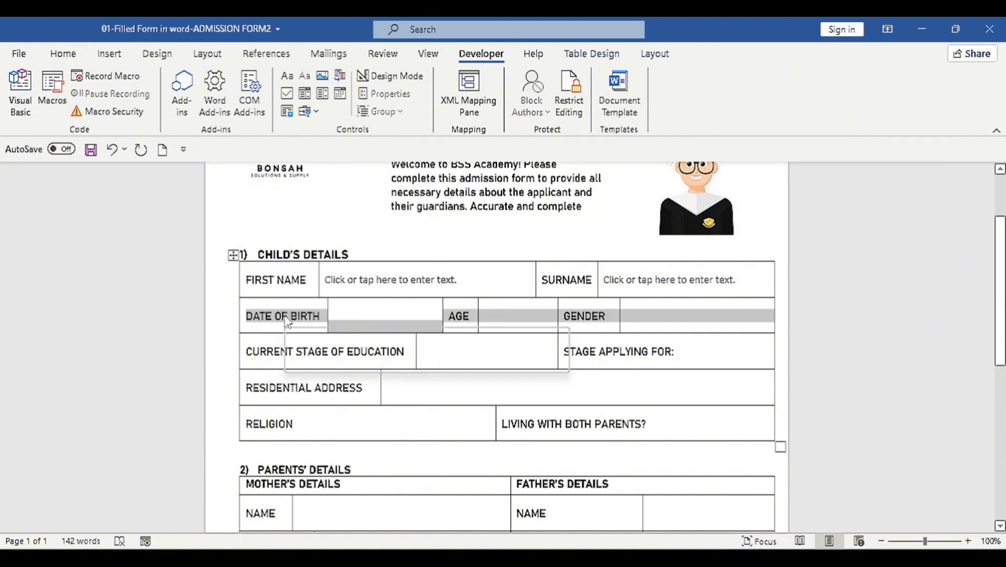
click(655, 56)
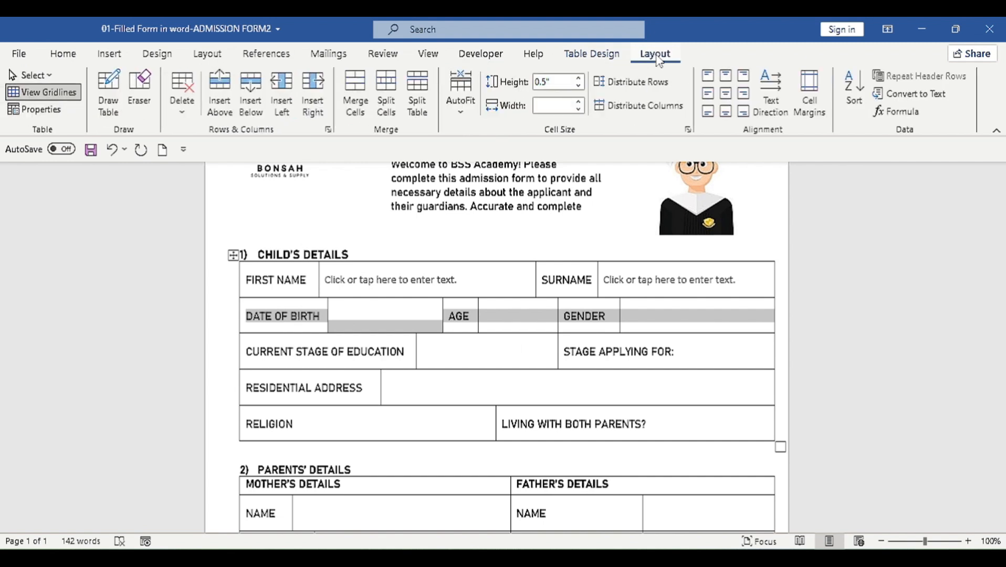
click(708, 95)
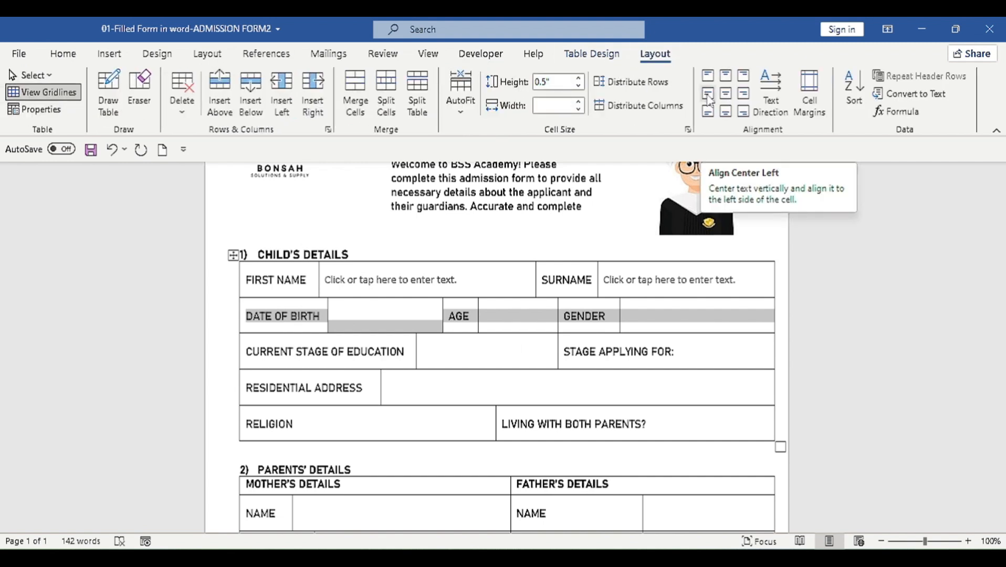
click(708, 95)
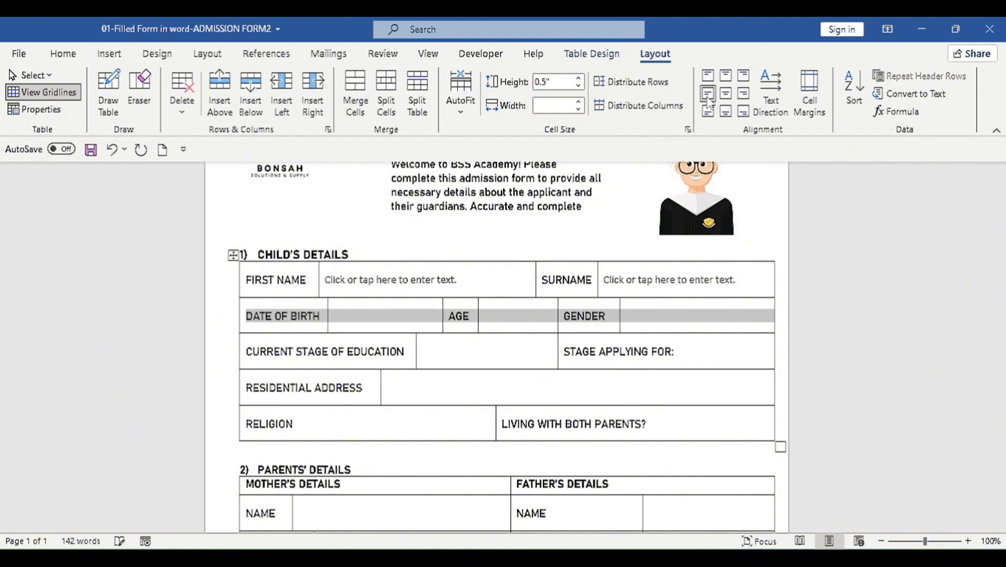
click(378, 315)
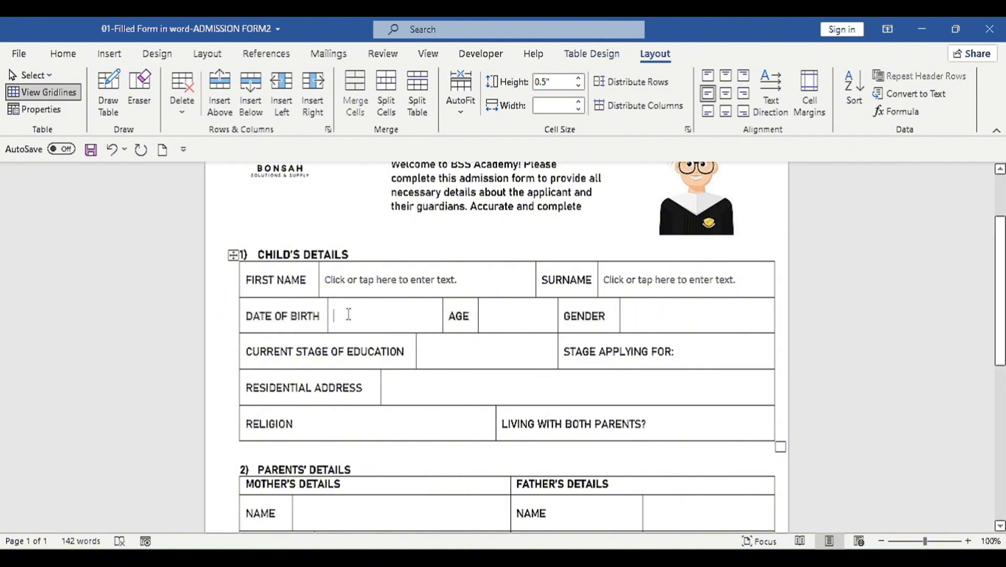
Step: Add a date picker set to 1/10/2025 in DATE OF BIRTH and a plain-text control in AGE
click(465, 55)
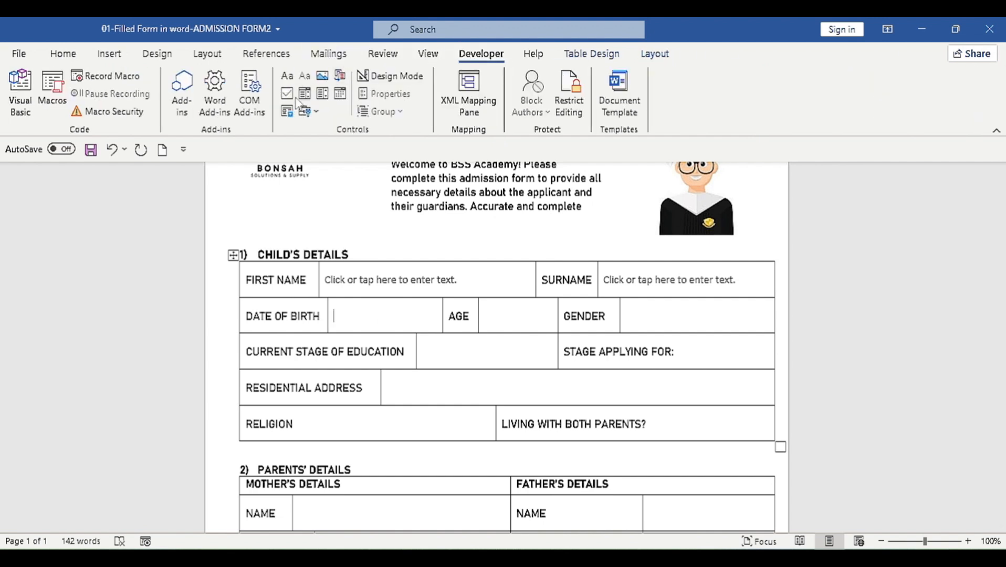
click(340, 95)
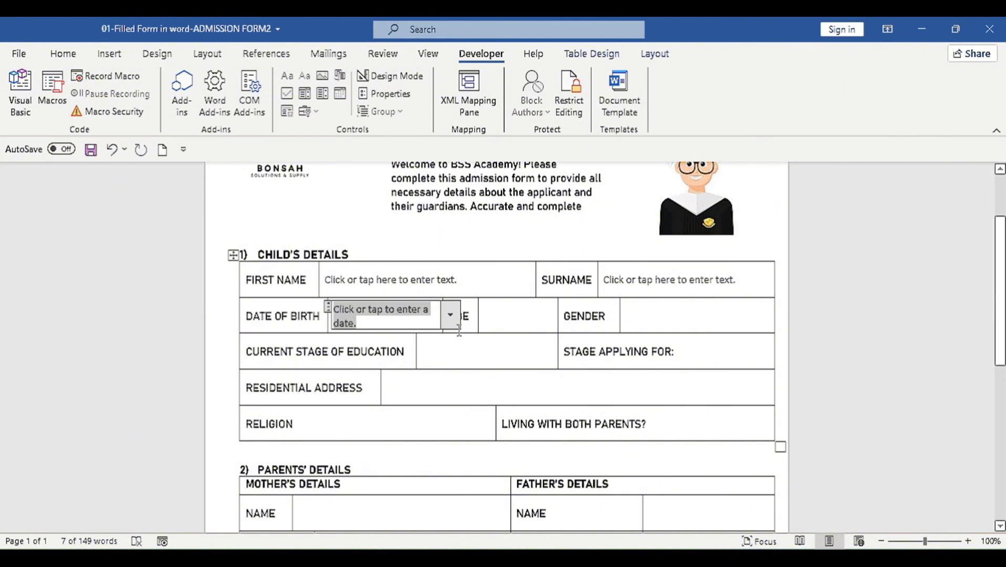
click(450, 316)
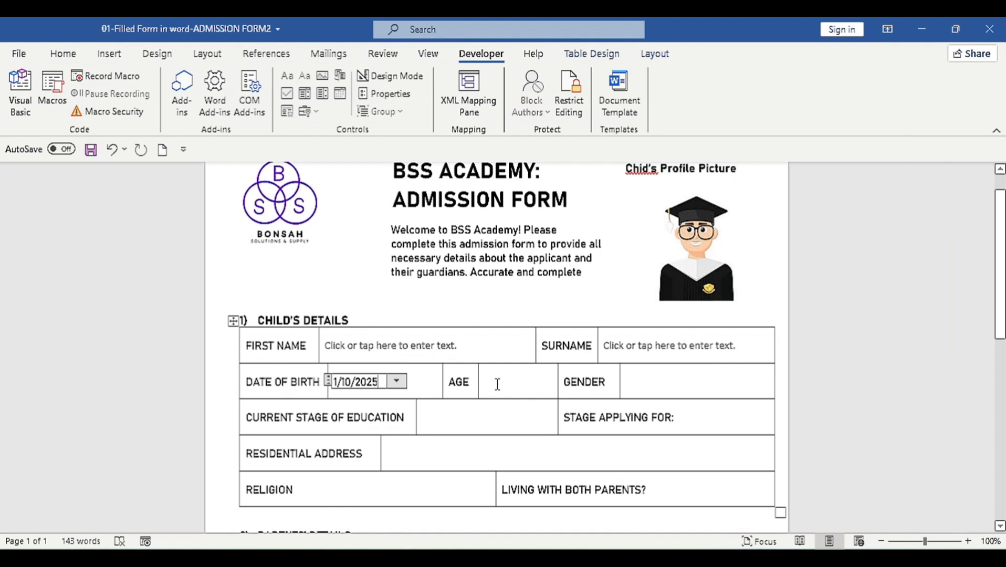
click(497, 384)
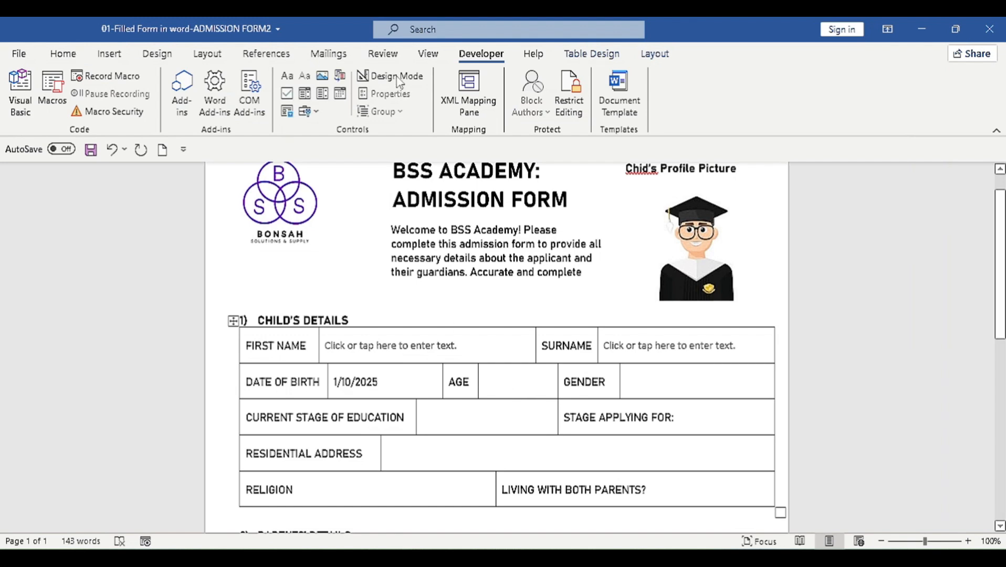
click(305, 76)
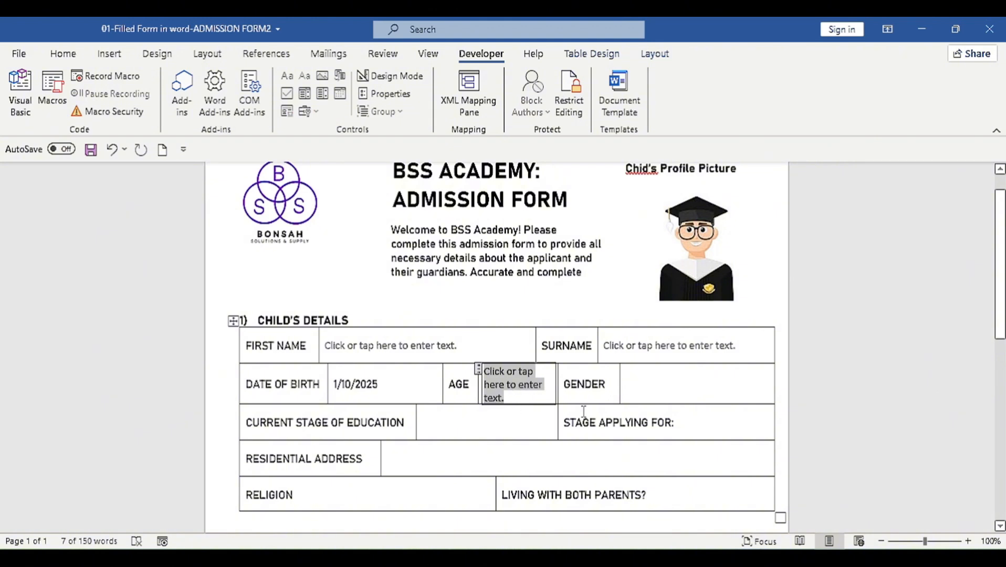
click(632, 388)
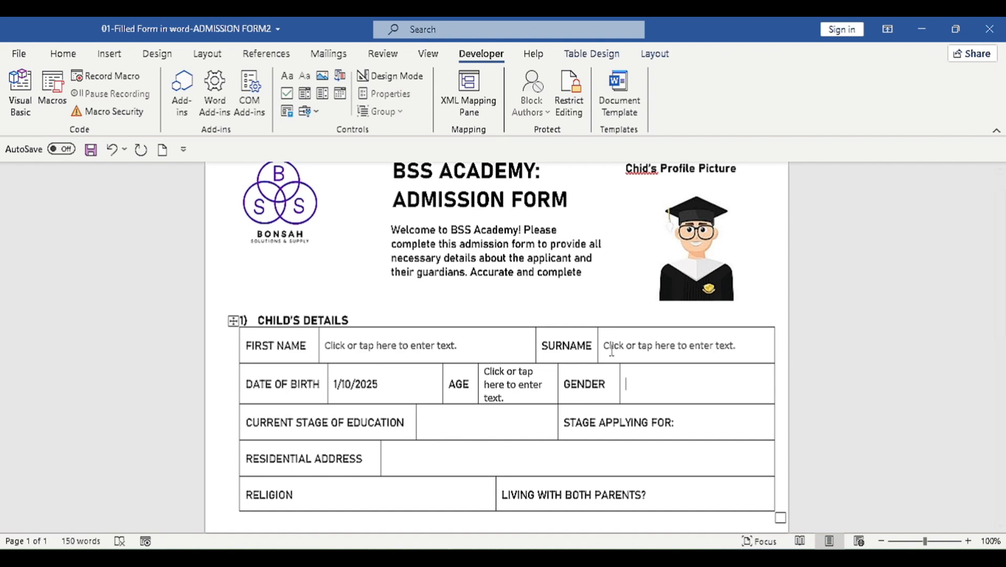
Step: Insert an ActiveX option button captioned Male in the GENDER cell and shrink it
click(316, 113)
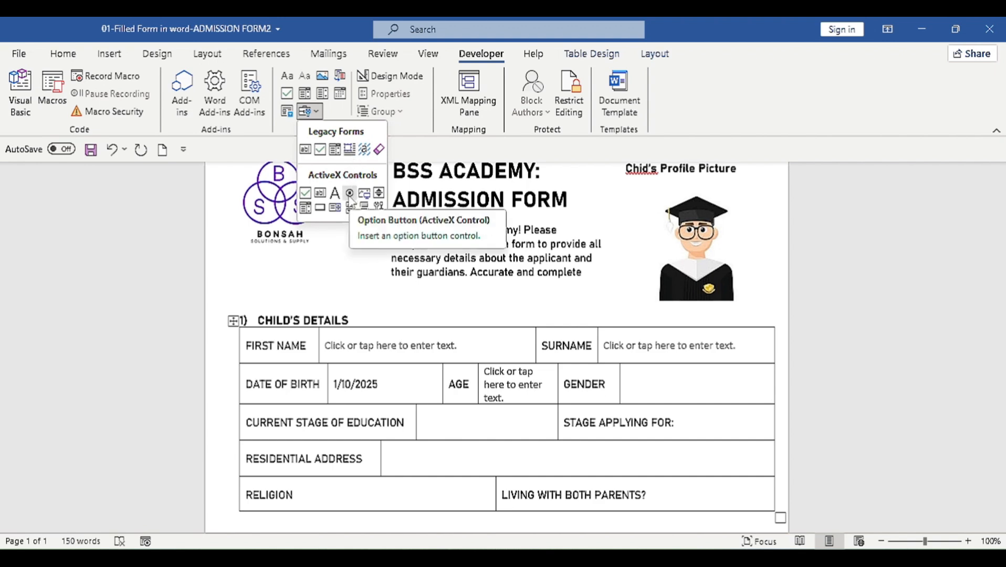
click(350, 195)
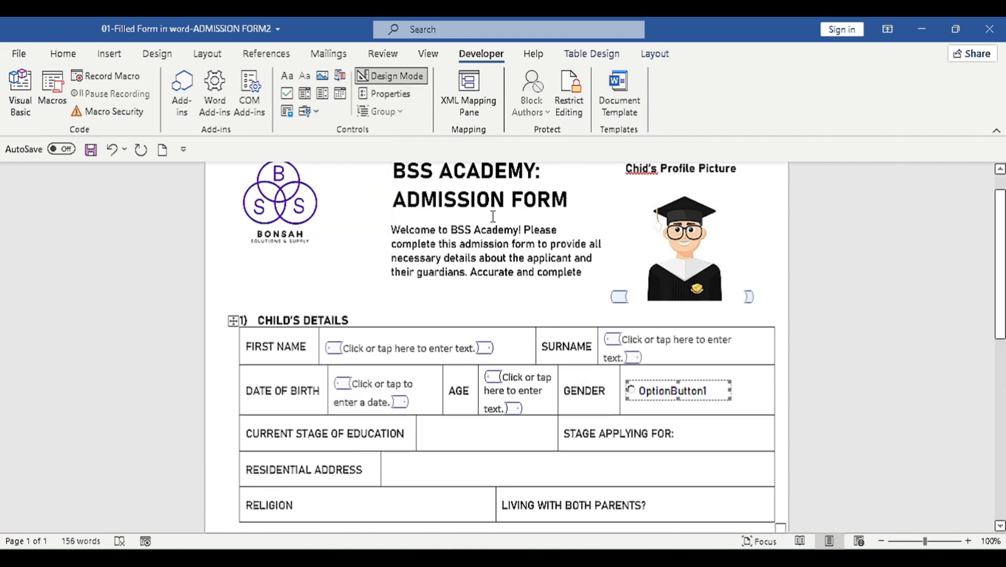
click(377, 94)
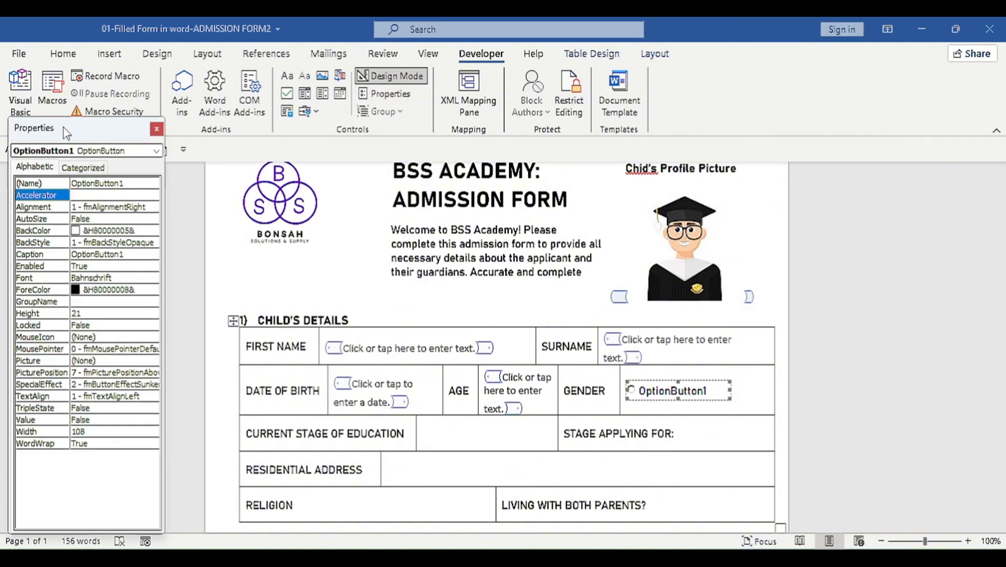
drag(66, 133, 64, 103)
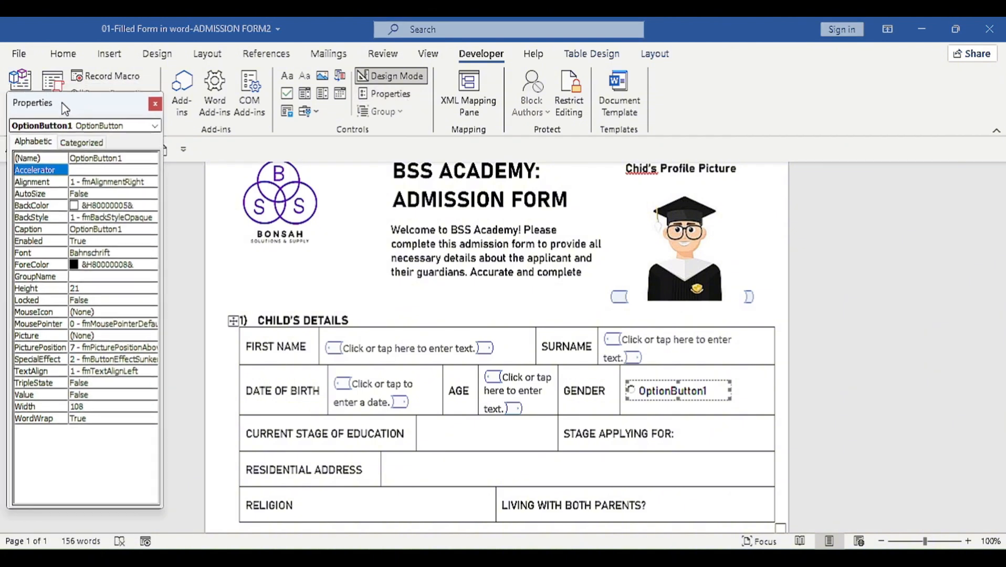
click(124, 226)
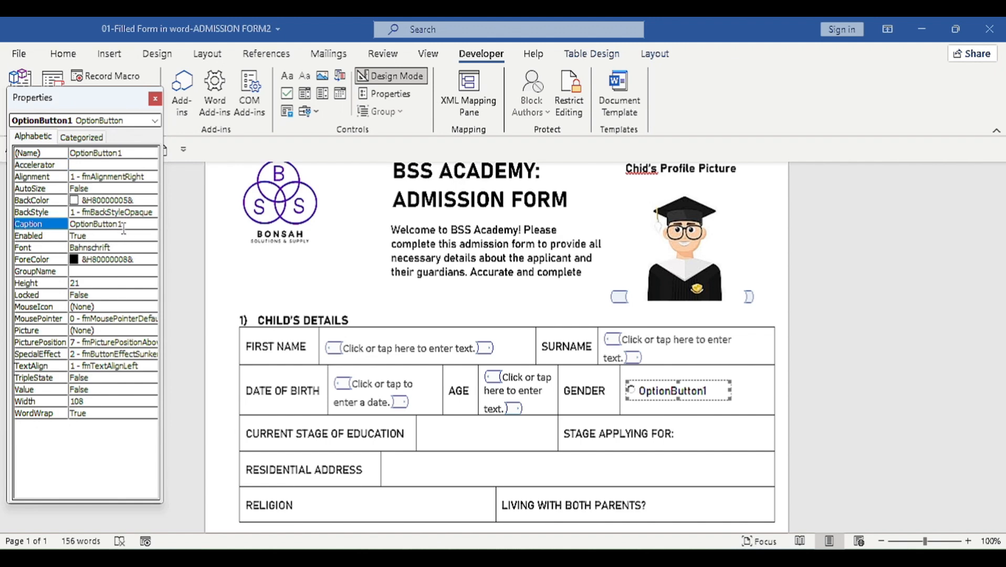
double_click(124, 226)
text(Male)
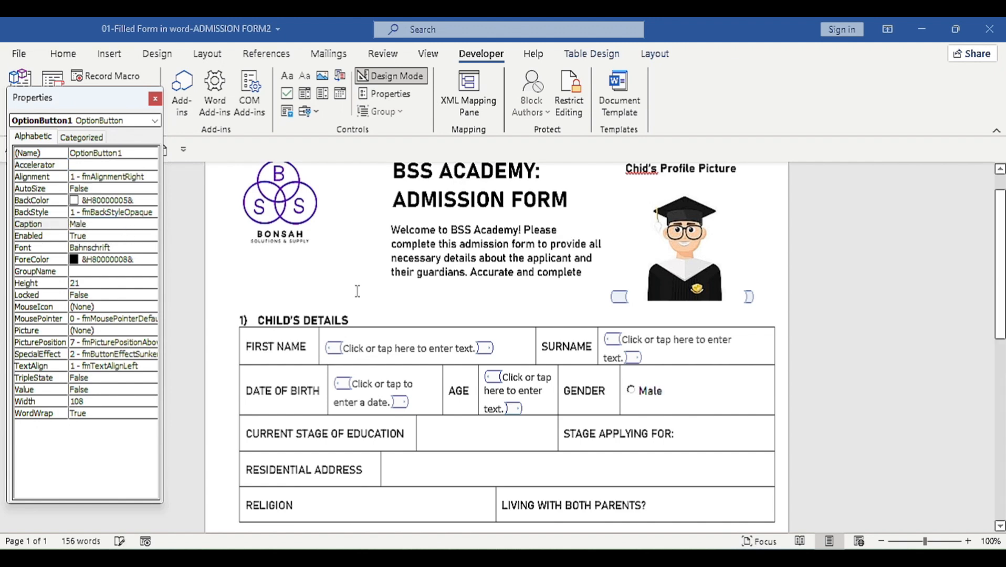
click(709, 394)
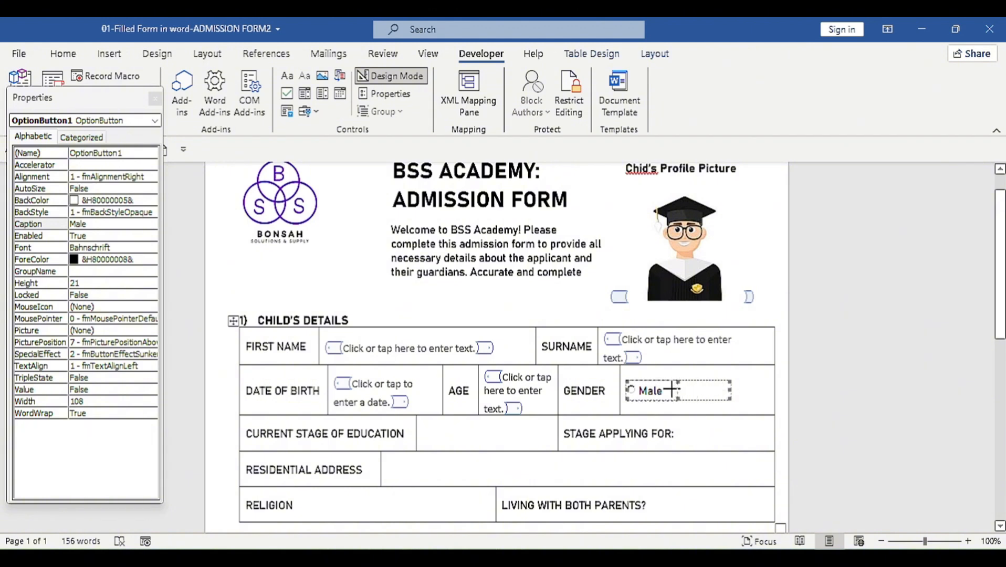
drag(671, 390, 662, 401)
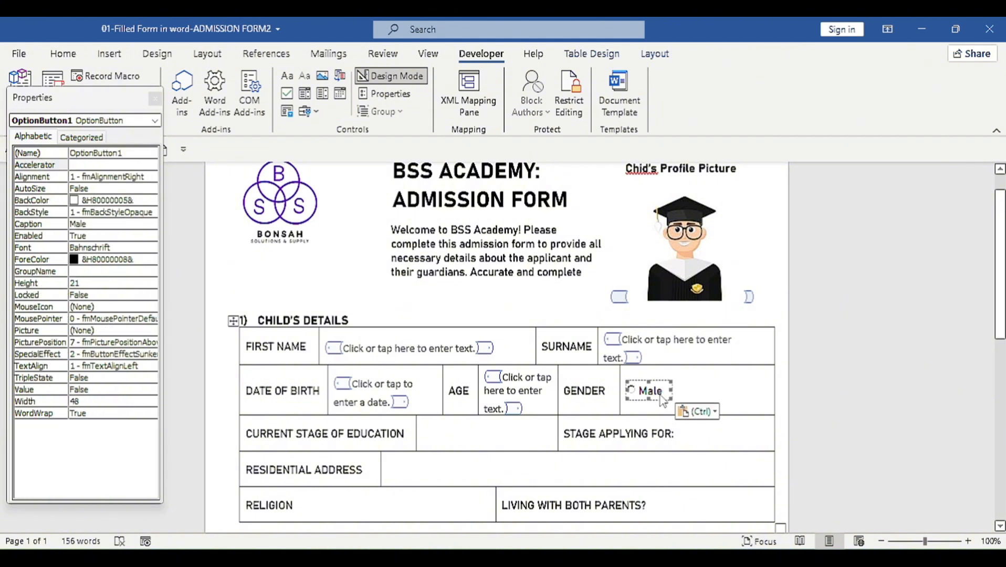
Step: Copy the Male option button beside itself and change the copy's caption to Female
right_click(663, 400)
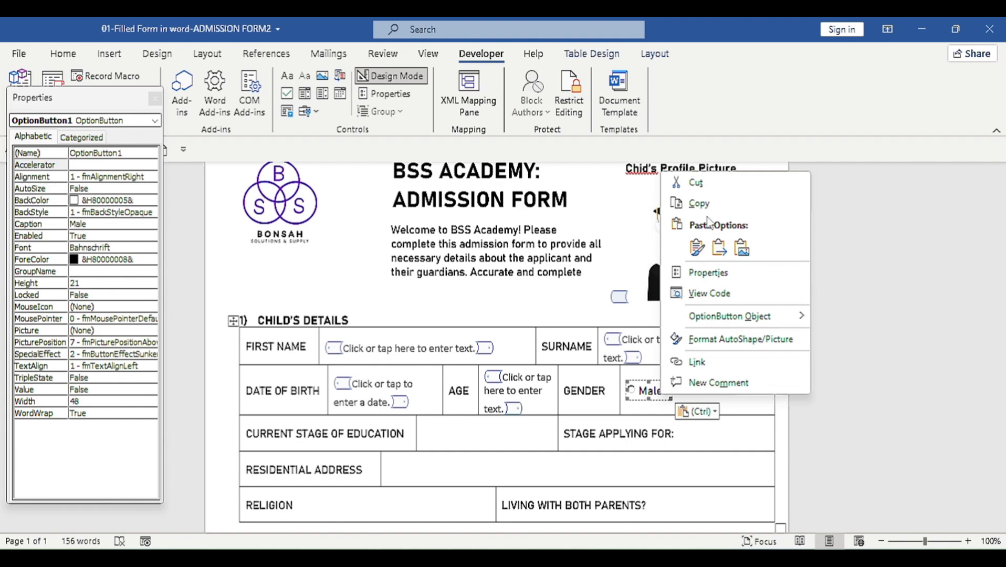
click(699, 203)
click(685, 382)
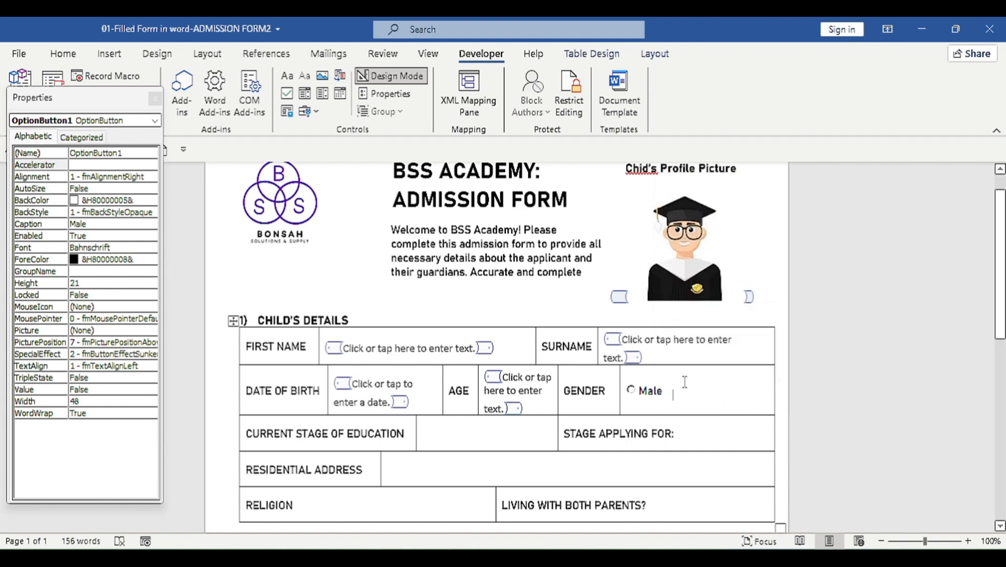
key(Tab)
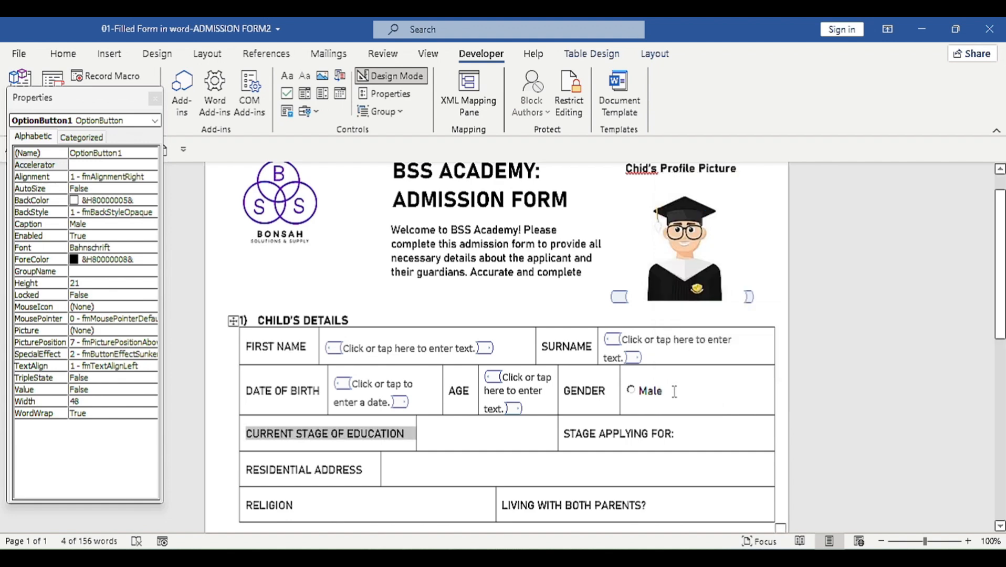
click(674, 392)
key(ctrl+v)
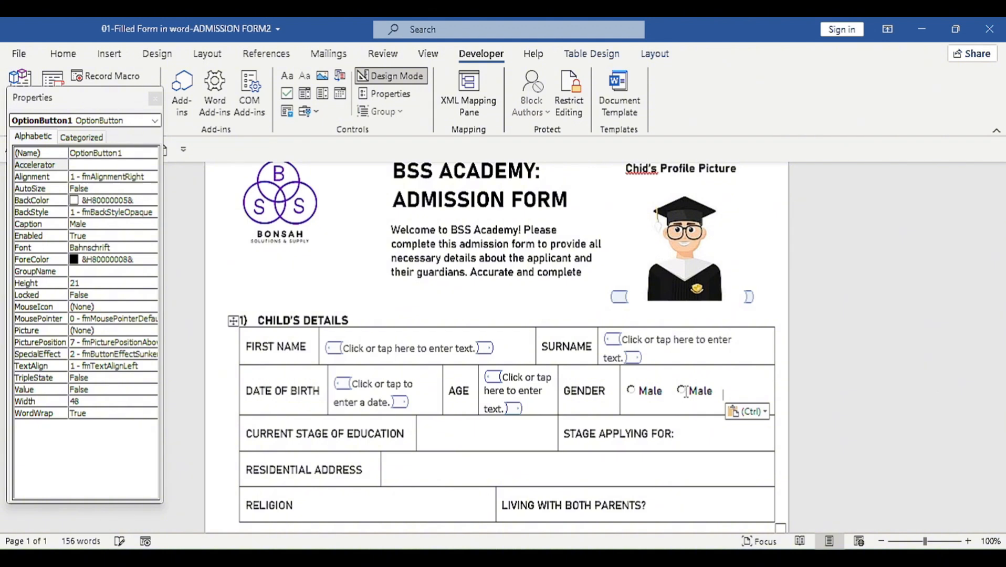
click(686, 392)
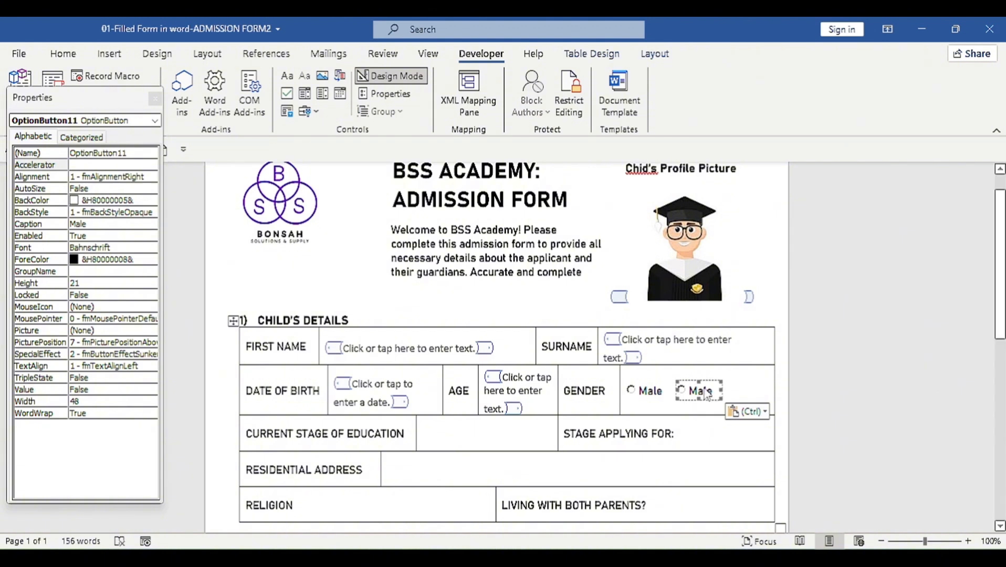
click(103, 224)
key(BackSpace)
key(BackSpace)
key(BackSpace)
key(BackSpace)
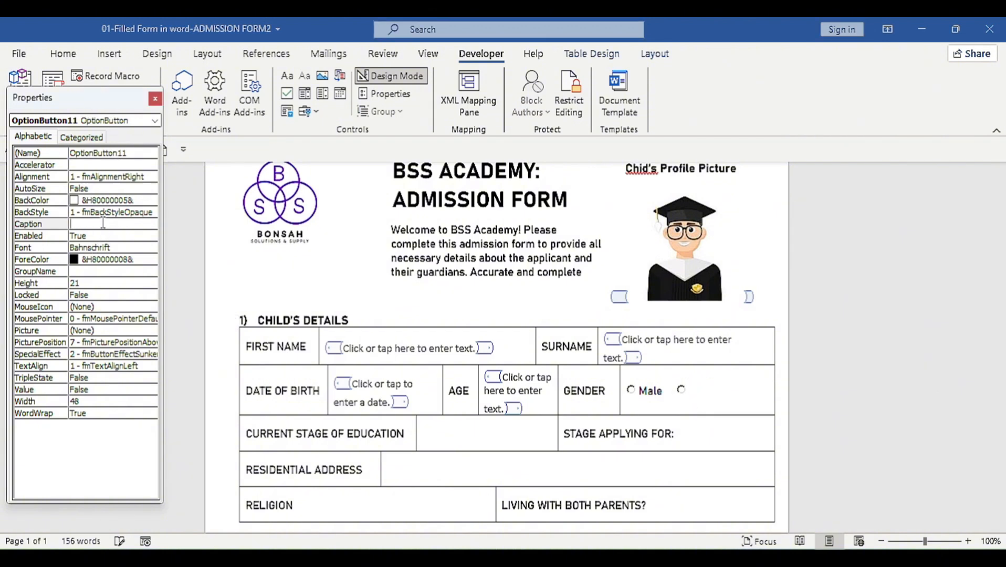
text(Female)
scroll(434, 371, down, 2)
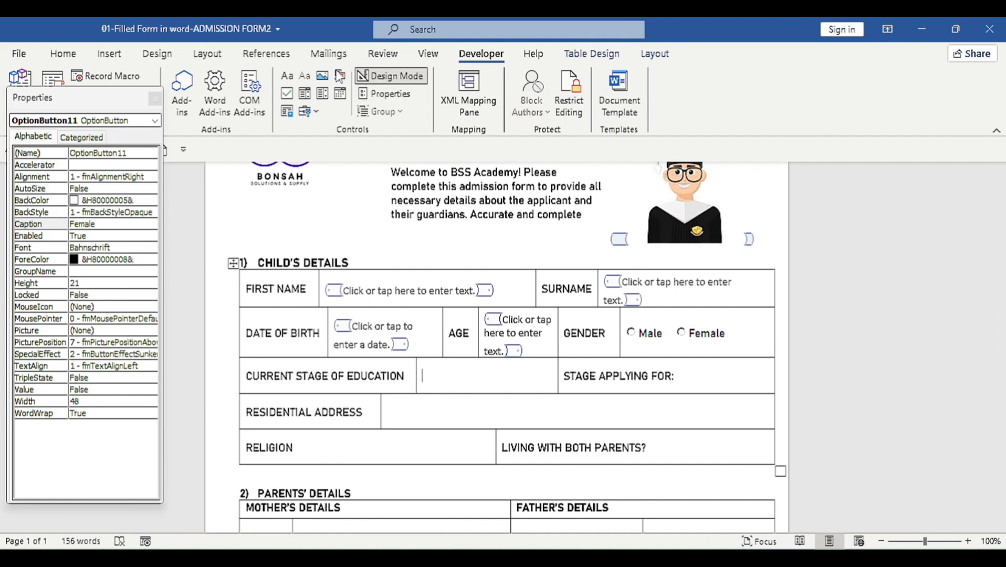
Step: Insert a Drop-Down List Content Control in CURRENT STAGE OF EDUCATION with choice B1
click(322, 100)
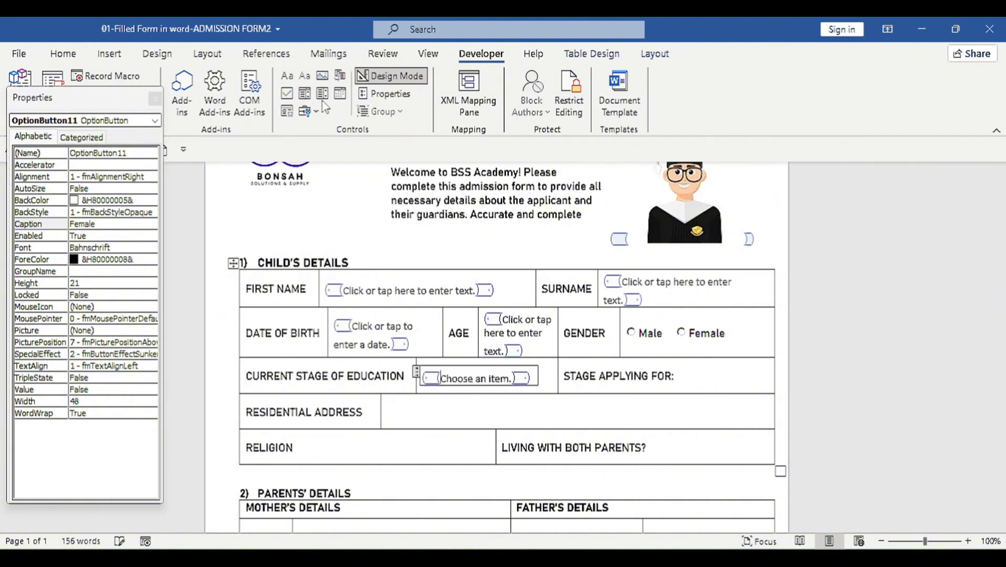
click(386, 93)
drag(498, 111, 439, 110)
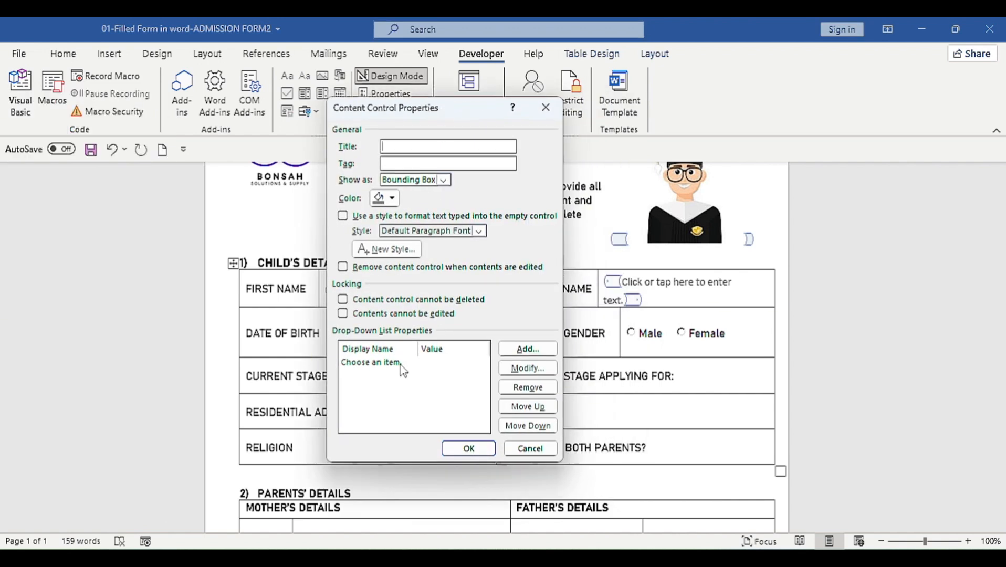
click(524, 349)
text(B1)
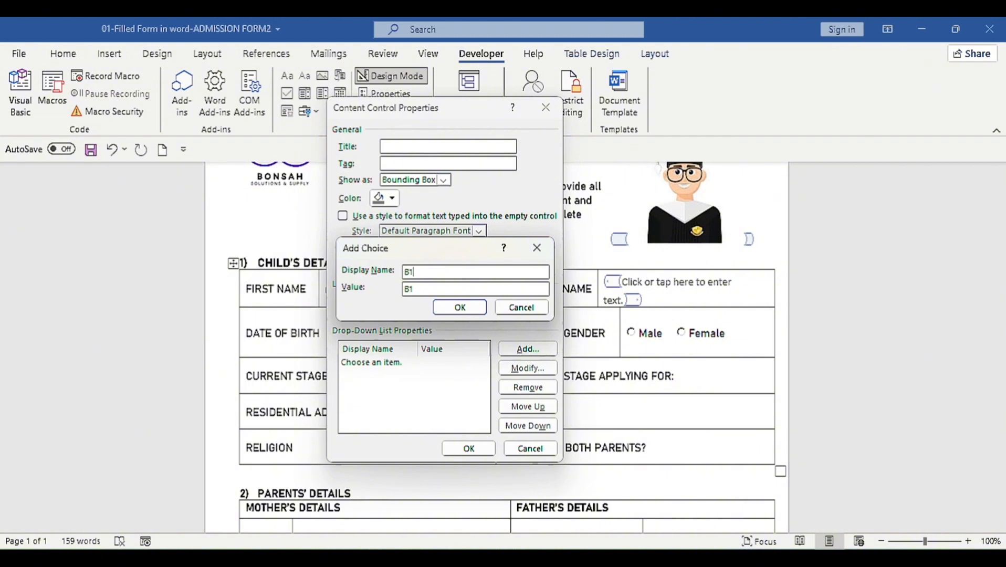
click(460, 308)
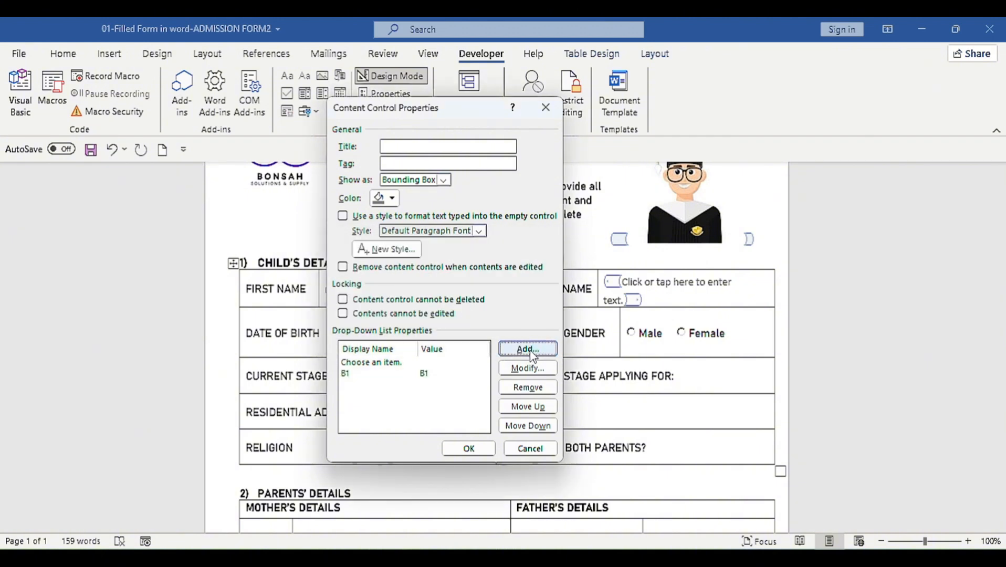
Step: Add B2, B3 and K as further drop-down choices and close the properties
click(531, 353)
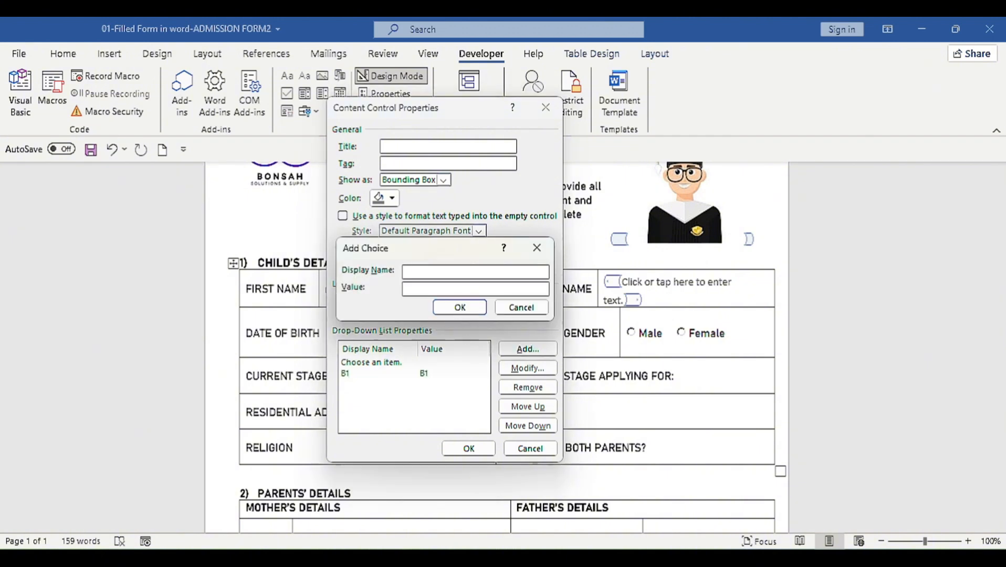
text(B2)
click(460, 307)
click(520, 353)
text(B3)
click(460, 307)
click(523, 350)
text(KG1)
click(460, 307)
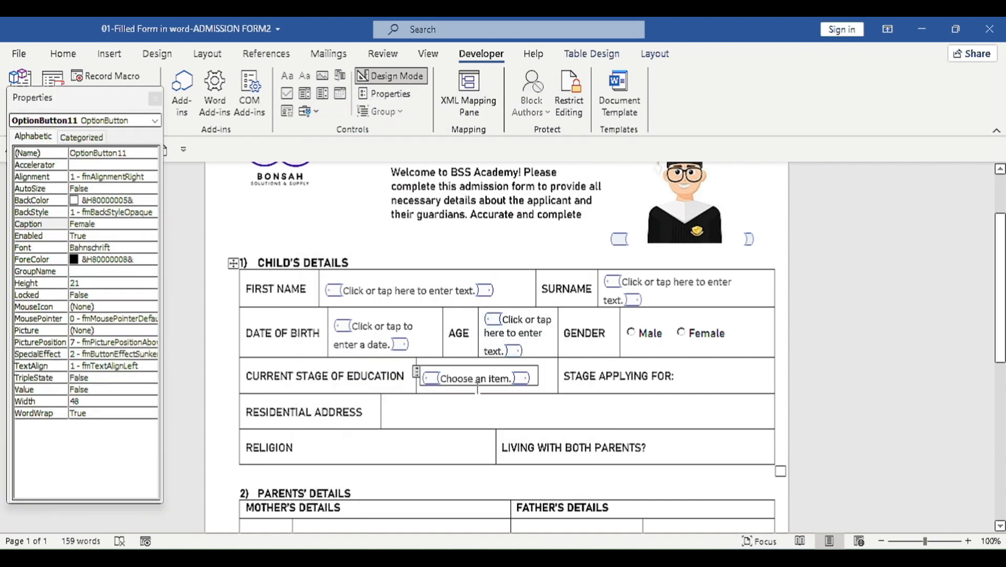
Step: Split the STAGE APPLYING FOR cell into two, narrow its label cell, and select the Current Stage of Education drop-down
click(675, 377)
right_click(675, 374)
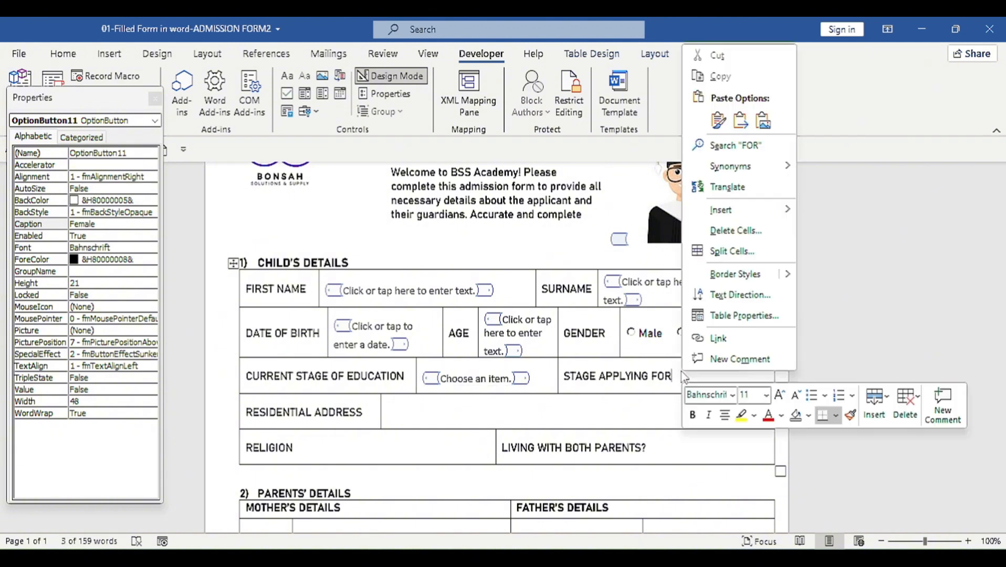
click(732, 252)
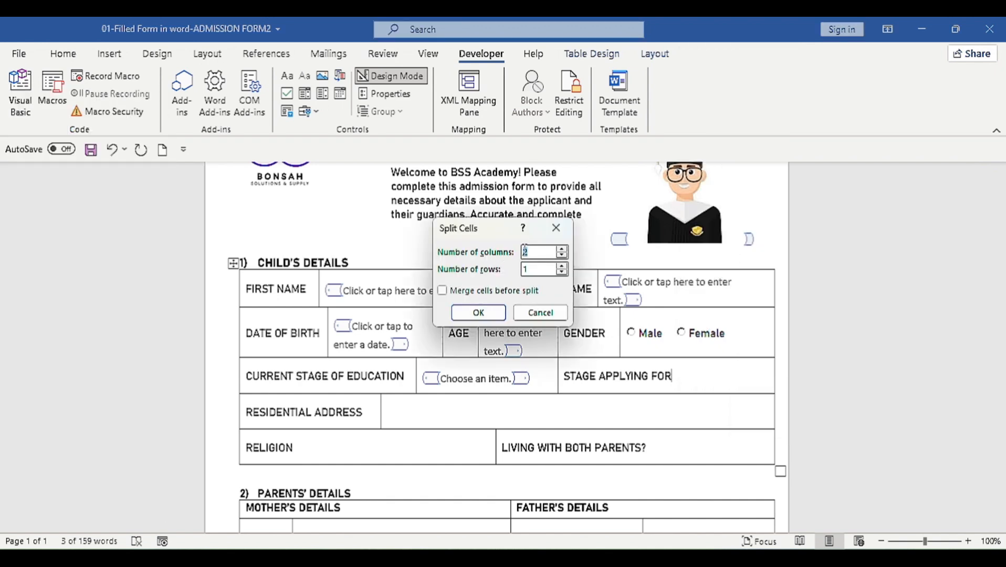
click(492, 311)
click(632, 382)
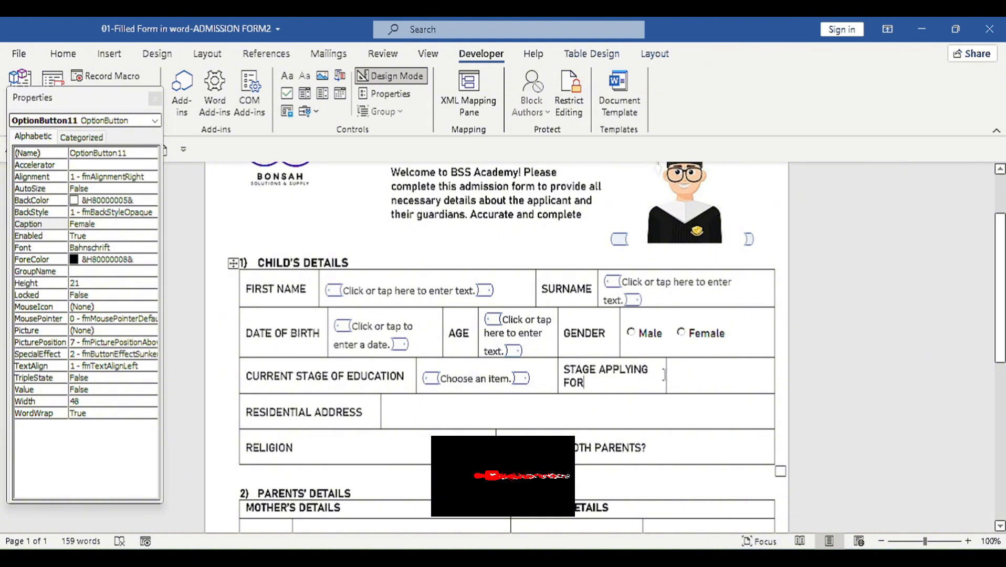
drag(664, 375, 646, 374)
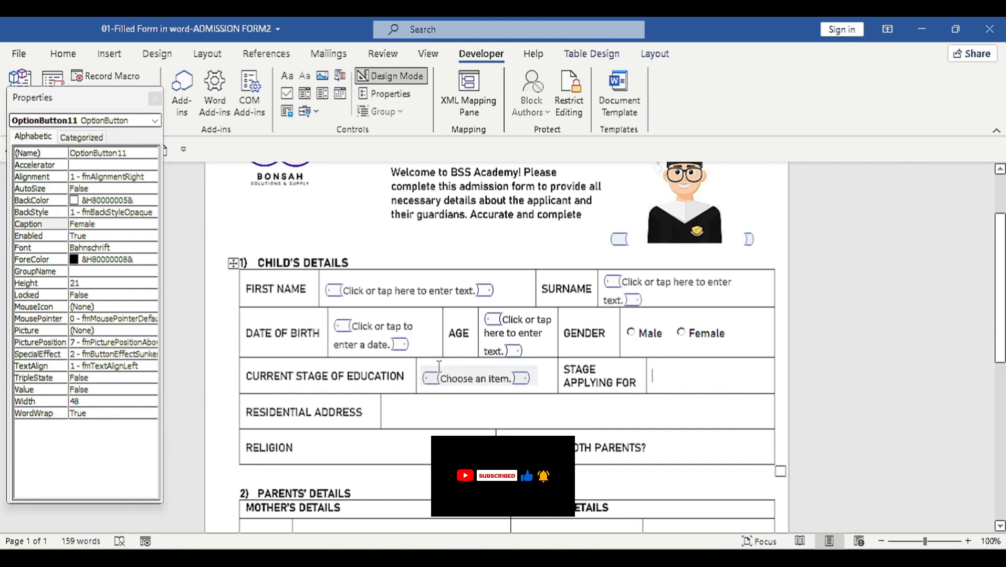
click(420, 374)
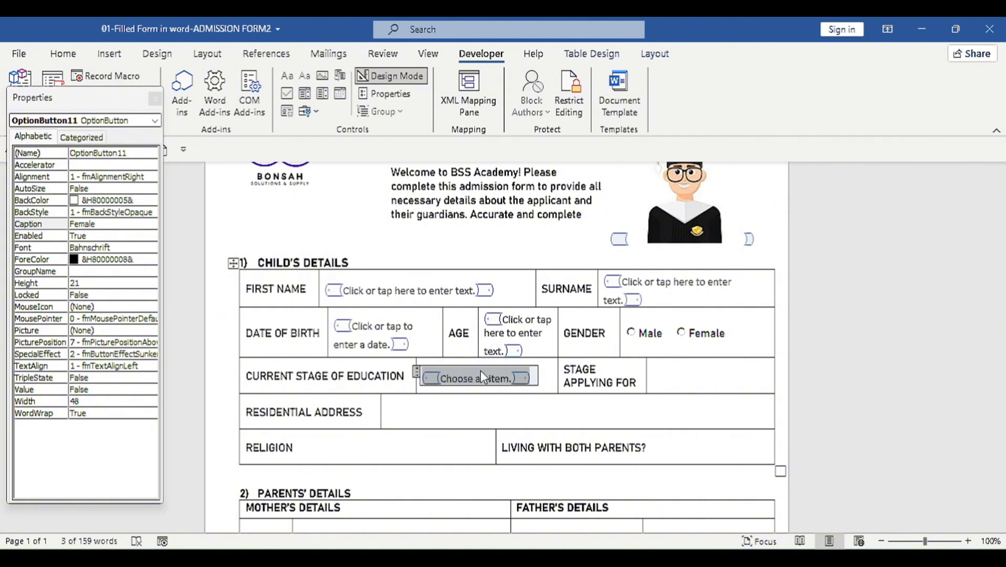
Step: Paste the copied drop-down into the Stage Applying For value cell, keeping its B1, B2, B3 and KG1 choices
click(676, 388)
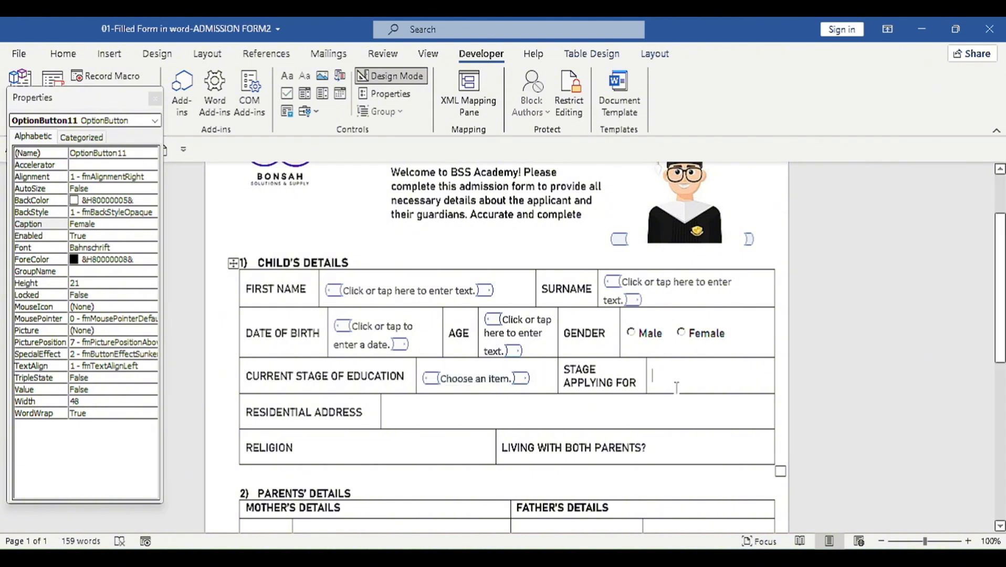
key(ctrl+v)
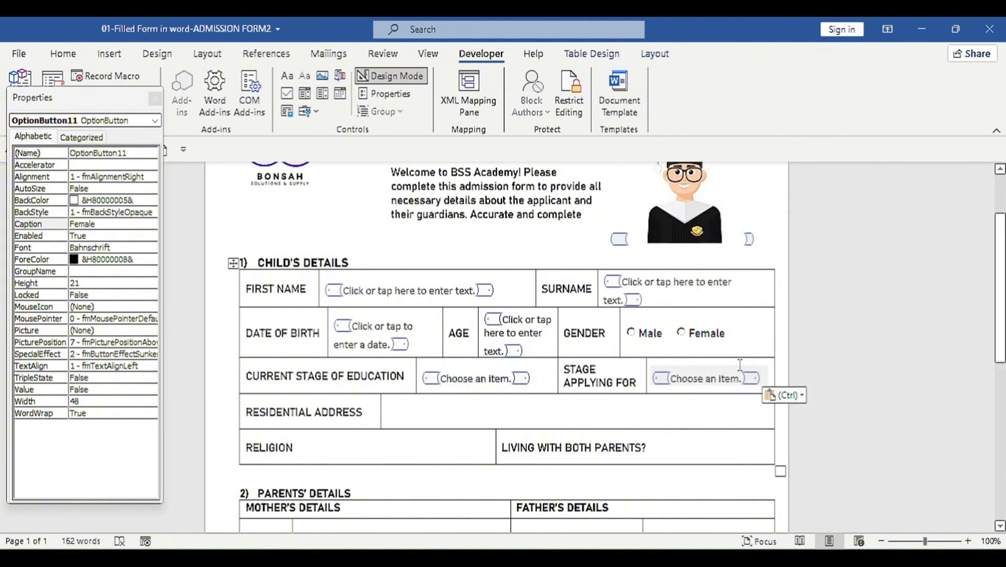
click(710, 379)
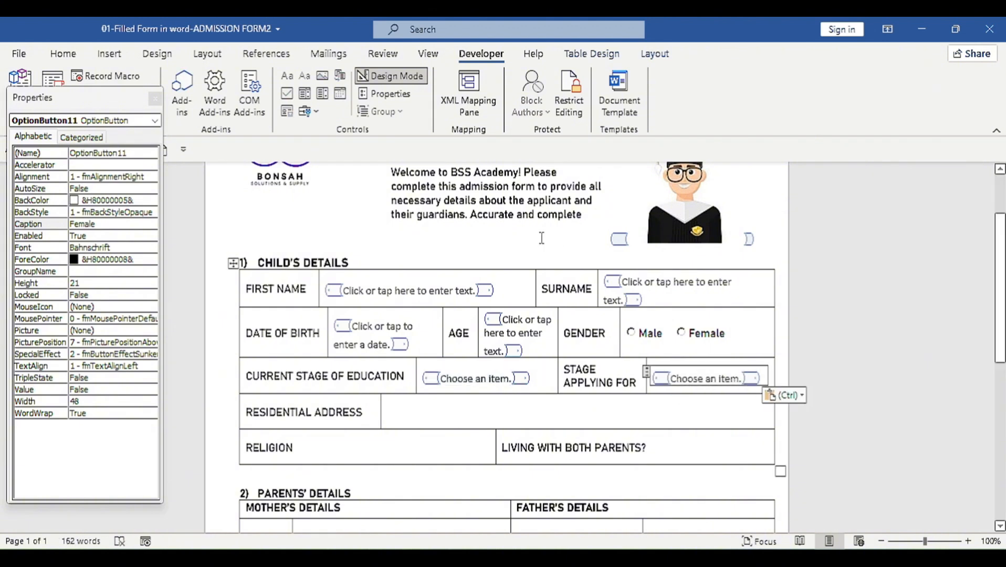
click(397, 98)
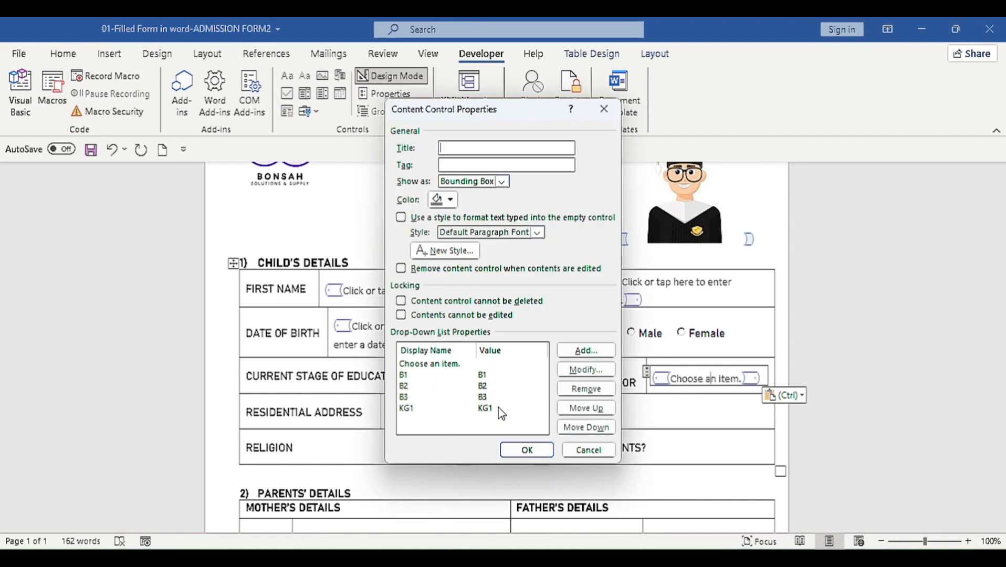
click(527, 450)
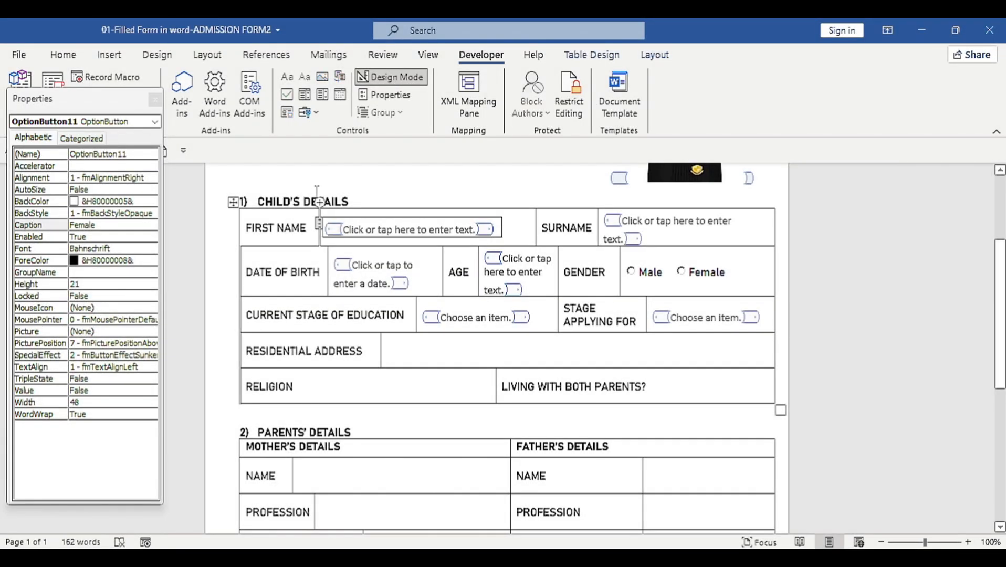
Step: Paste a copy of the First Name text field into the Residential Address cell
click(318, 225)
click(391, 347)
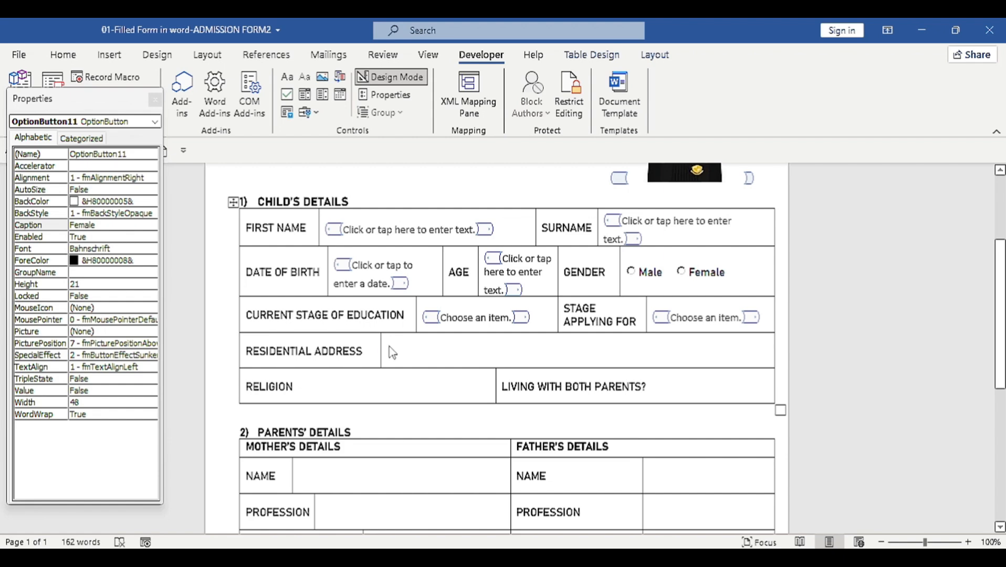
key(ctrl+v)
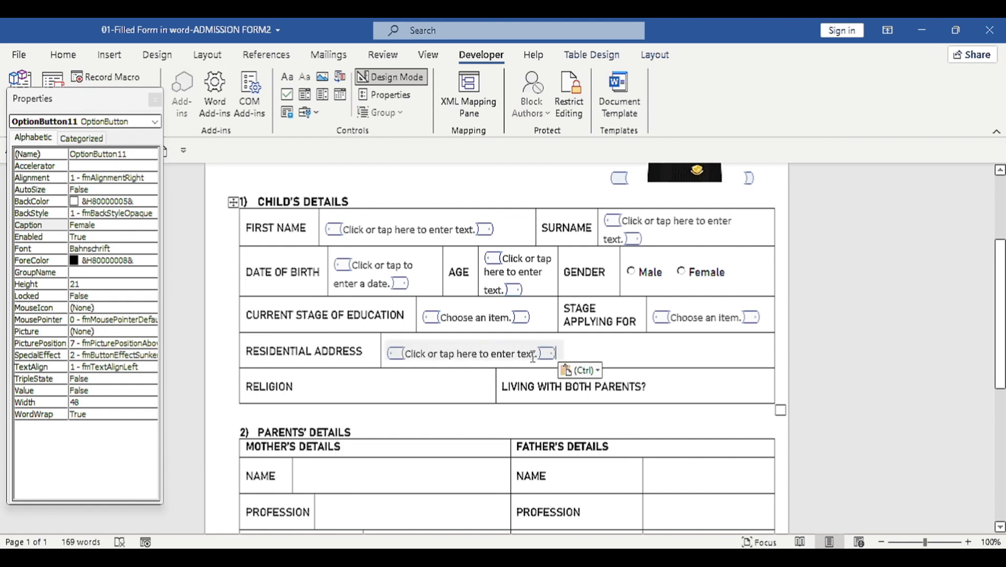
click(531, 355)
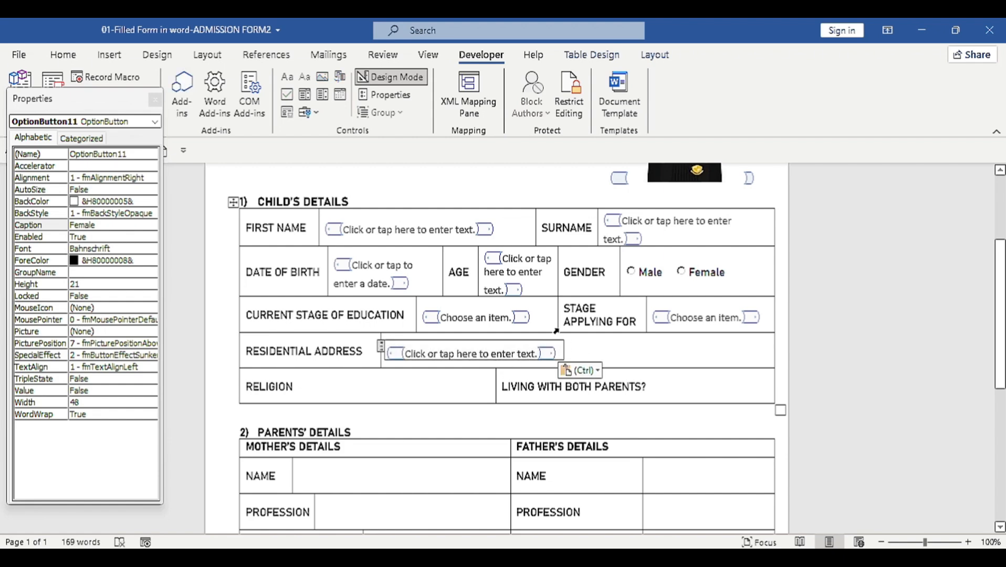
click(419, 304)
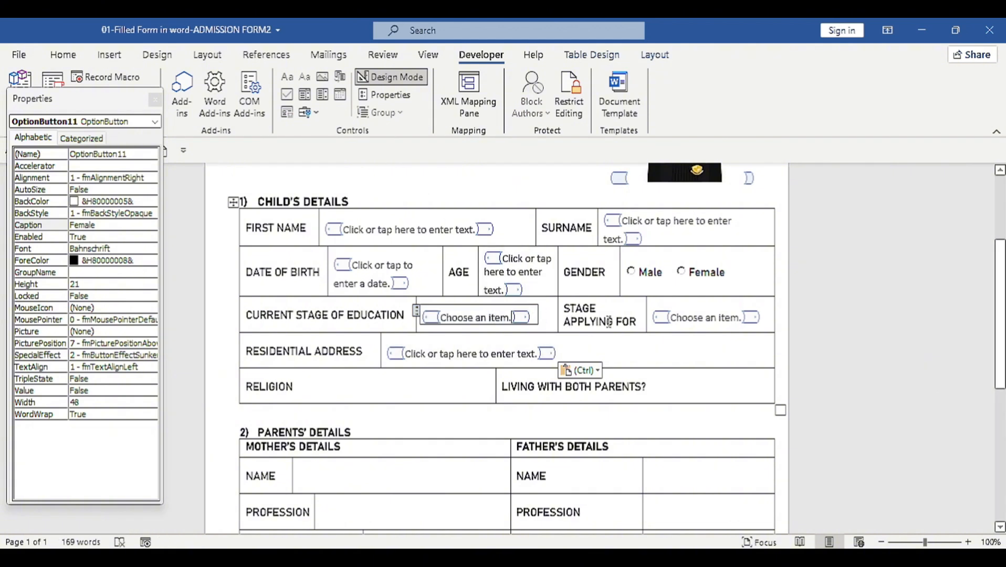
click(427, 395)
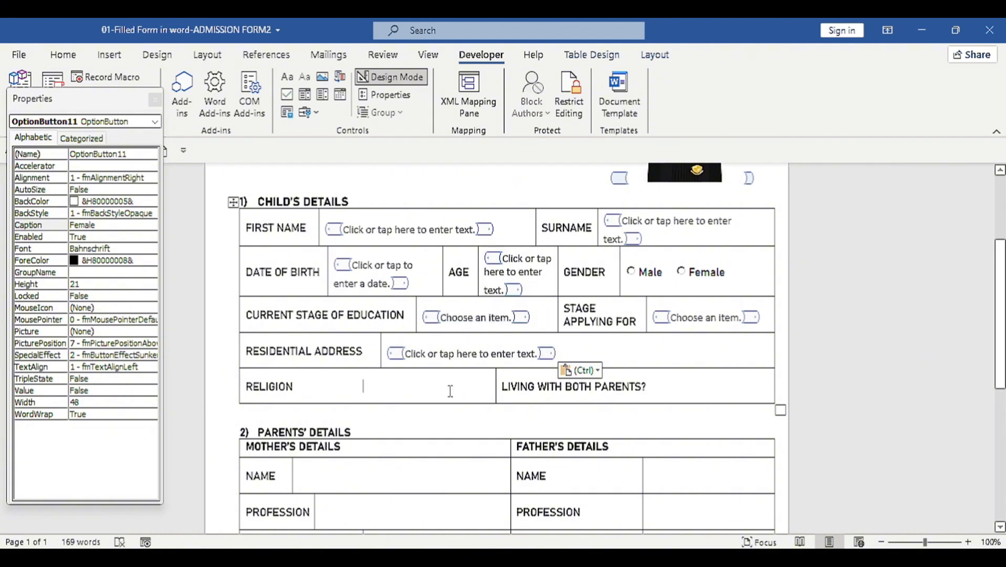
Step: Split the Religion cell into two cells
drag(450, 390, 314, 385)
right_click(357, 397)
click(415, 265)
click(474, 310)
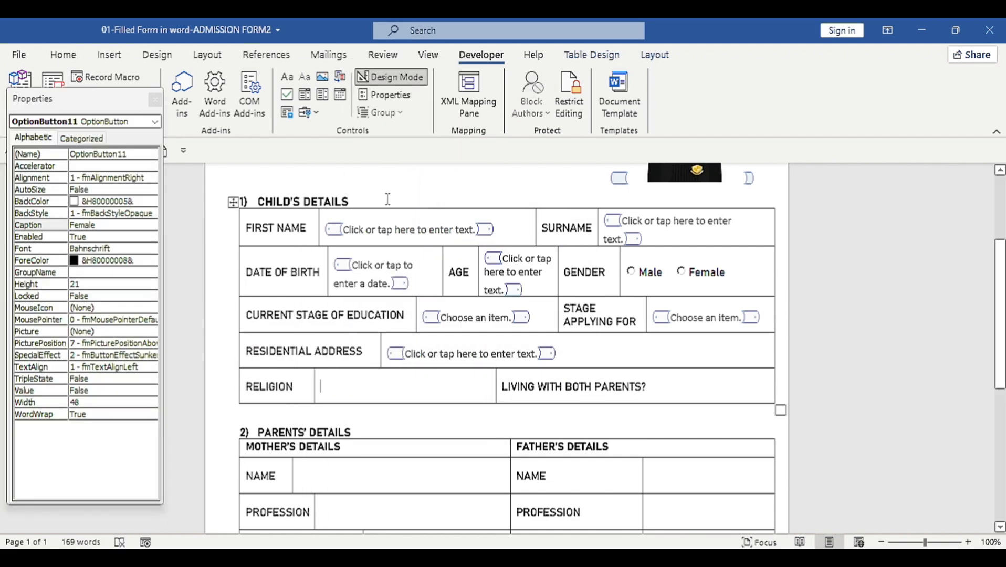
Step: Insert a combo box listing Christian, Muslim and Traditionalist in the Religion answer cell, then exit Design Mode
click(304, 100)
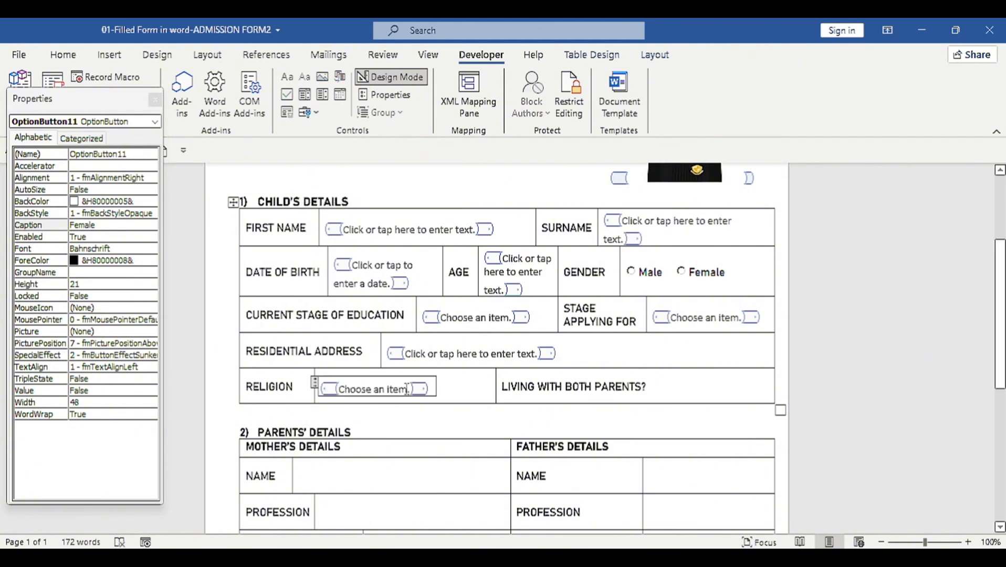
click(385, 95)
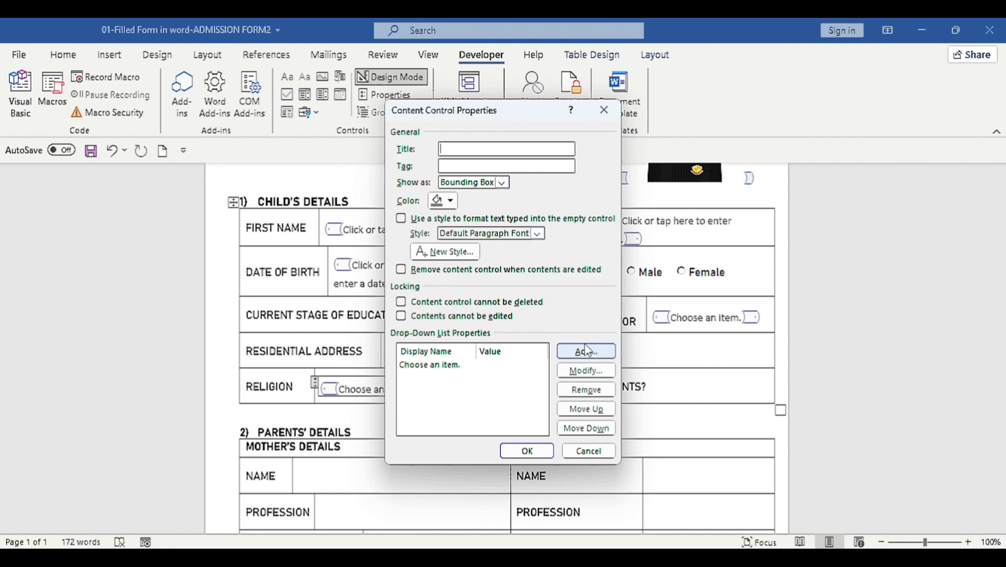
click(585, 346)
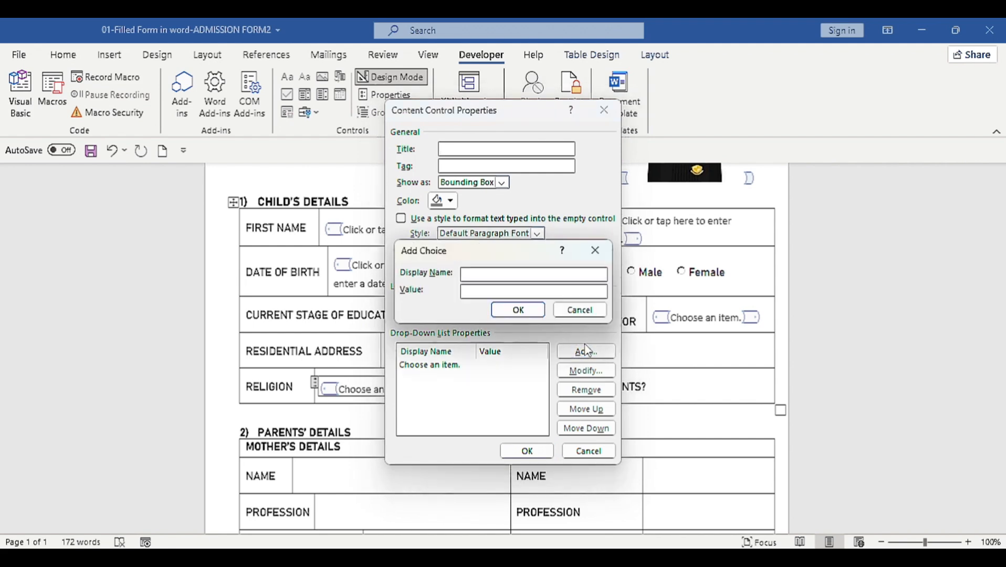
text(Christian)
key(Return)
click(578, 353)
text(Muslim)
key(Return)
click(577, 353)
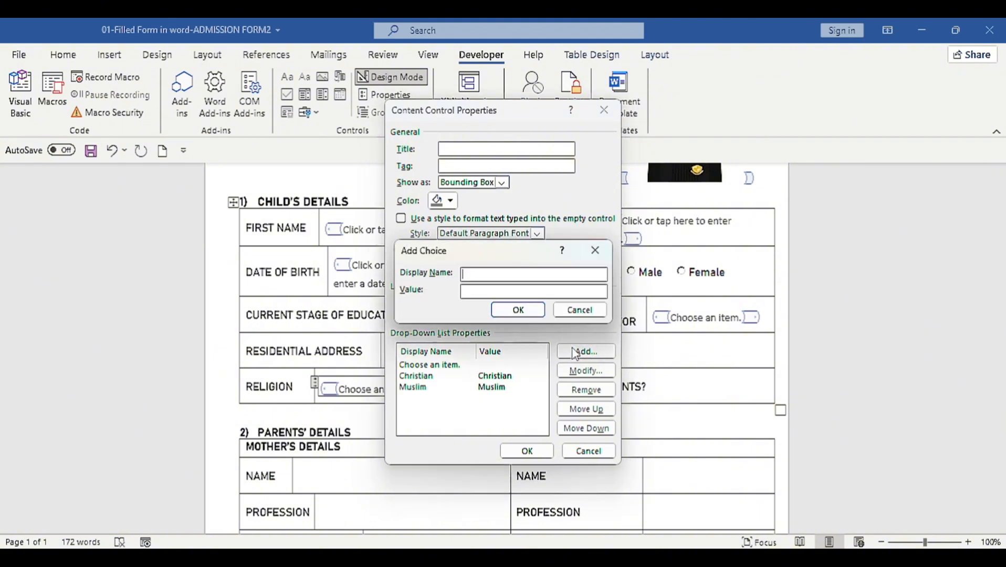
text(Traditionalist)
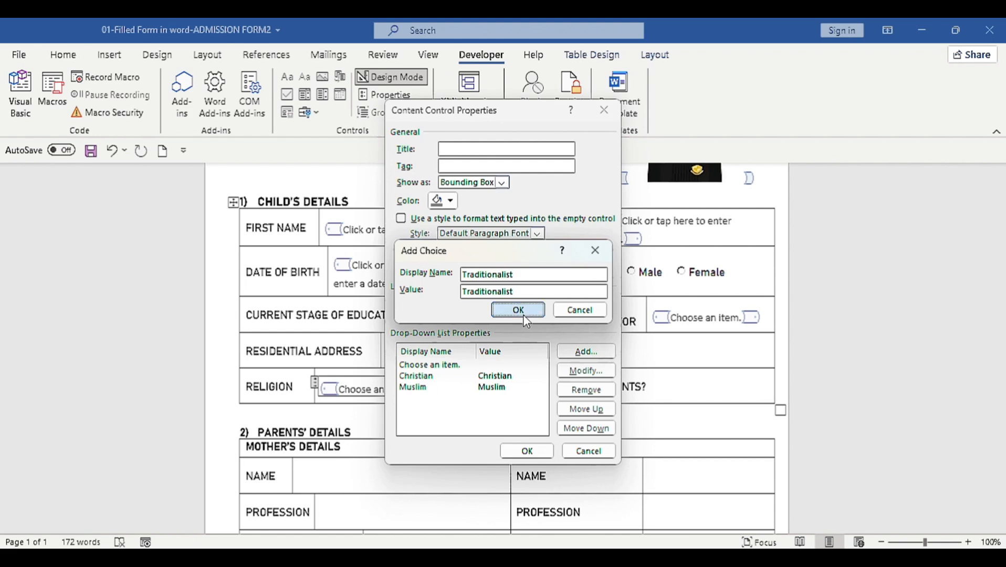
click(523, 314)
click(525, 451)
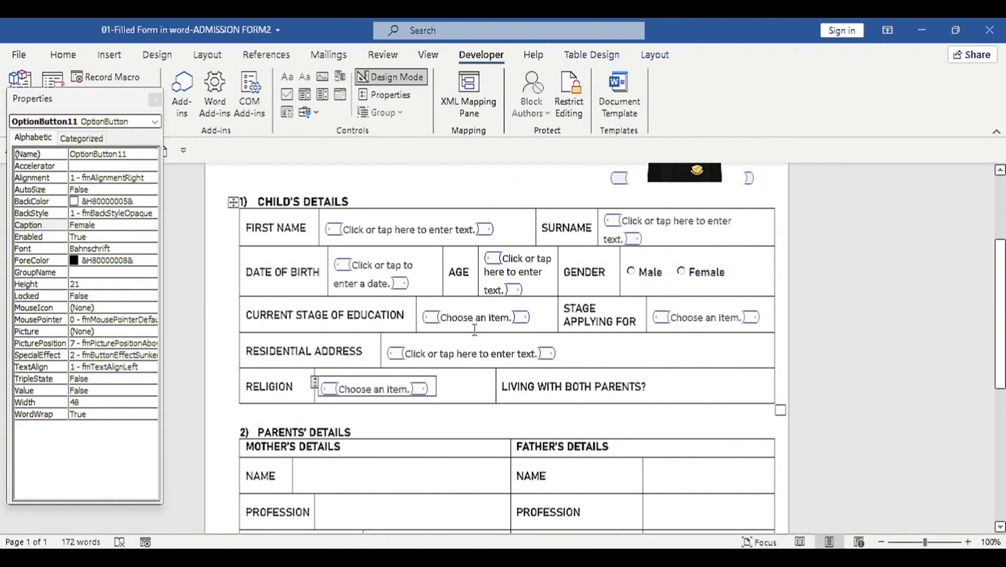
click(389, 77)
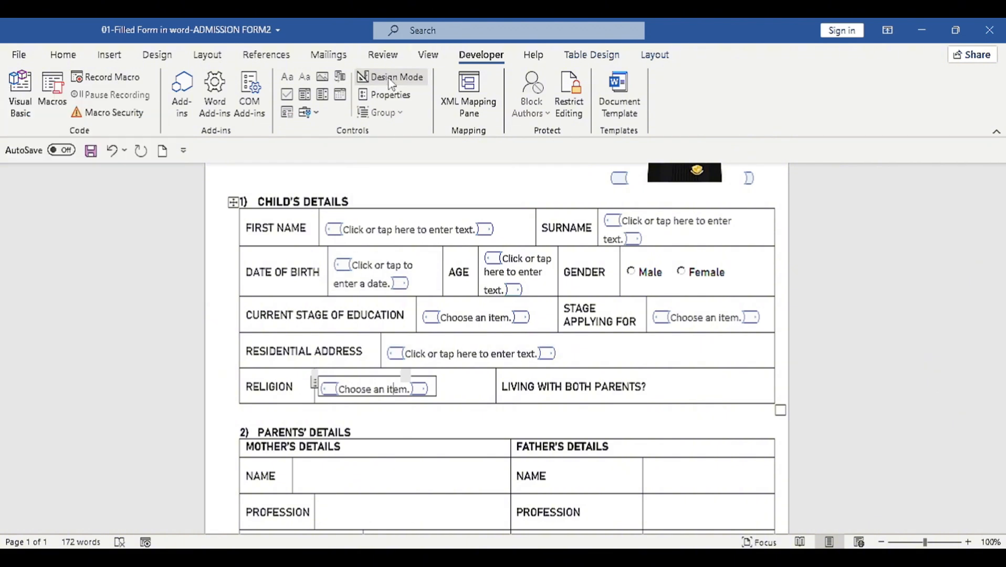
Step: Choose B1 in the Current Stage of Education drop-down
click(473, 304)
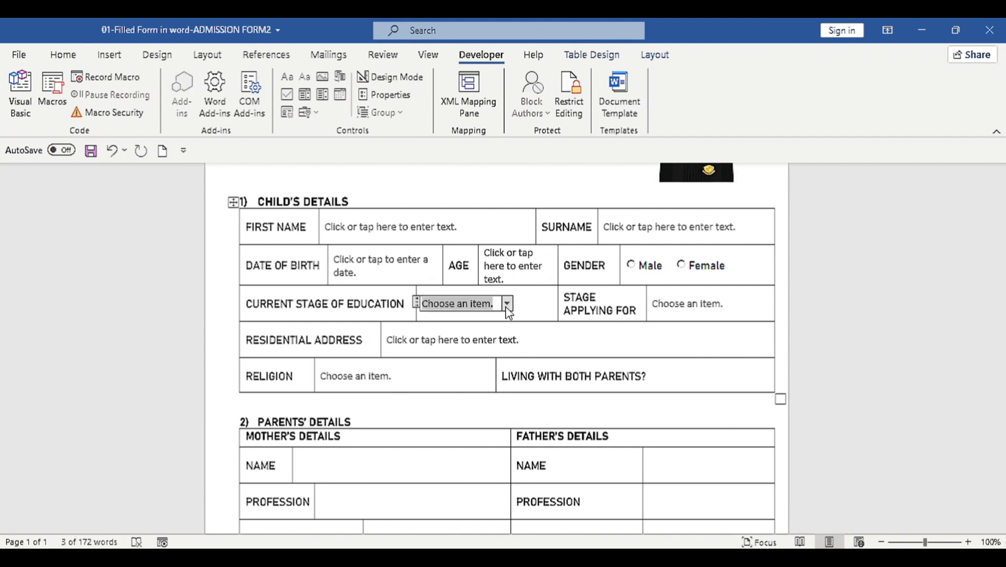
click(506, 306)
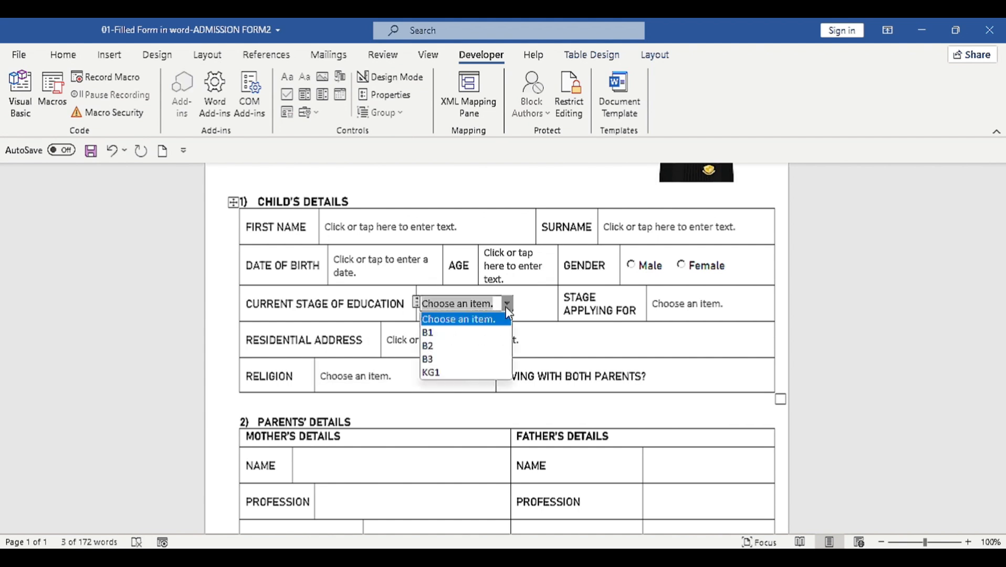
click(434, 332)
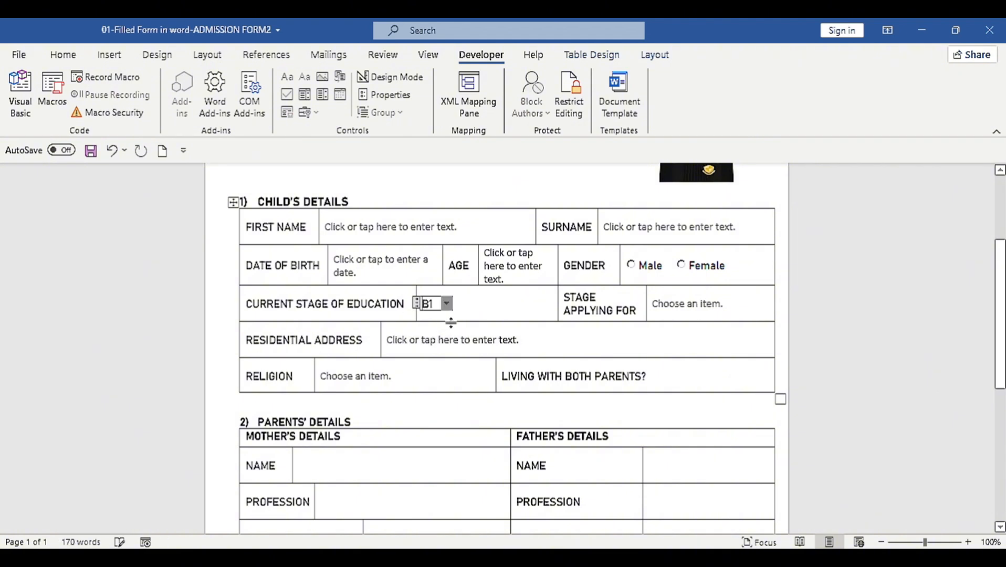
key(BackSpace)
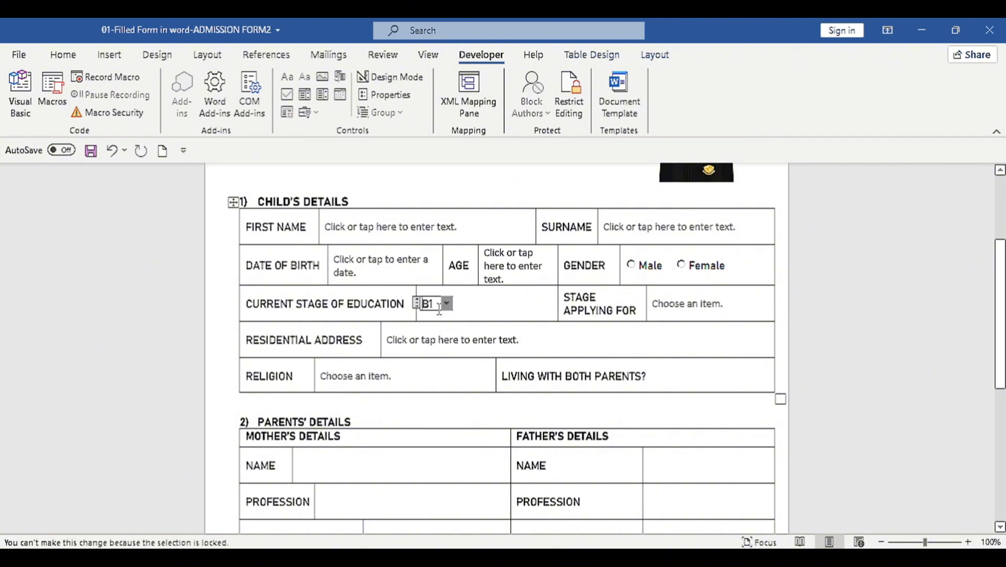
Step: Pick Traditionalist for Religion, then overwrite it with 'Hindu'
click(386, 376)
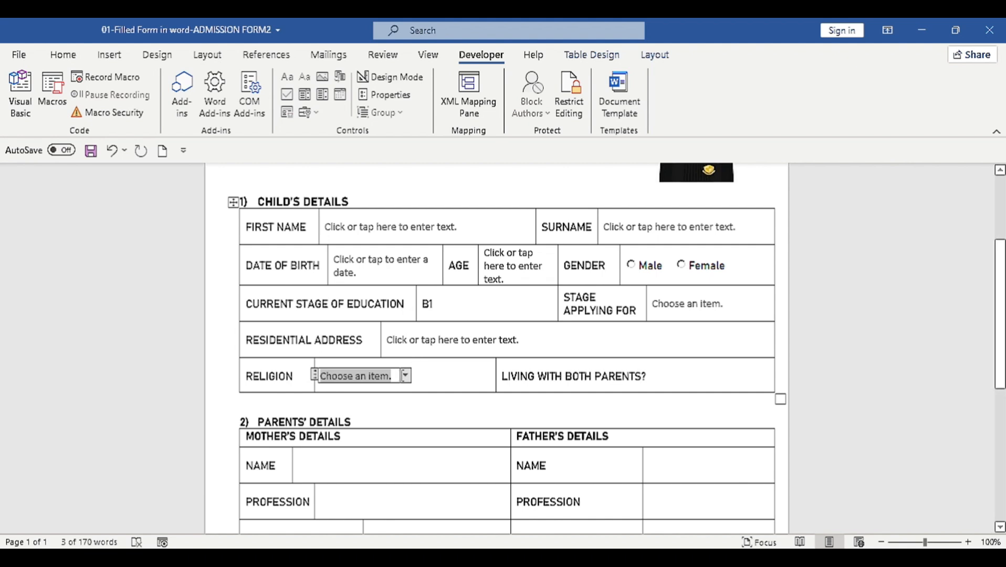
click(405, 375)
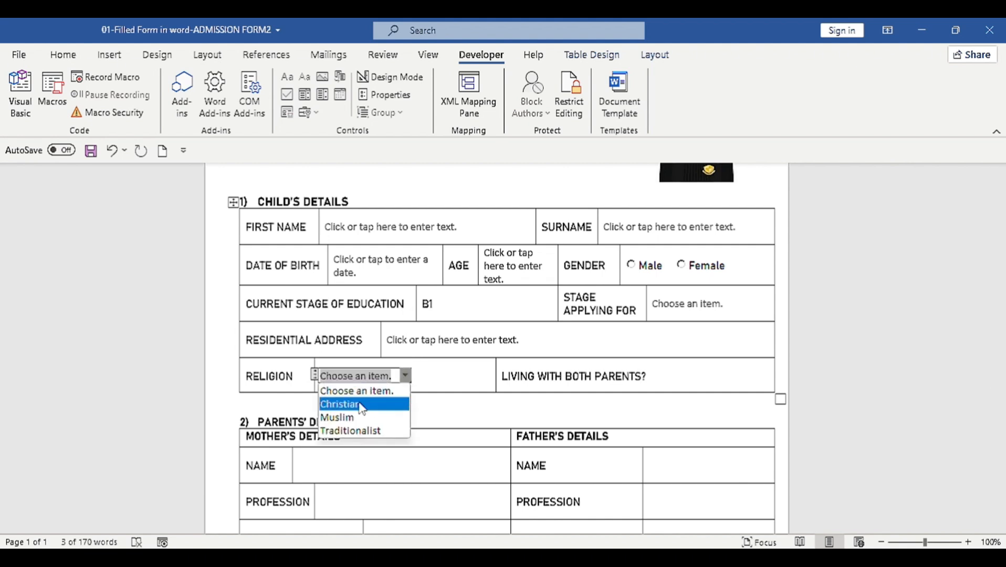
click(366, 431)
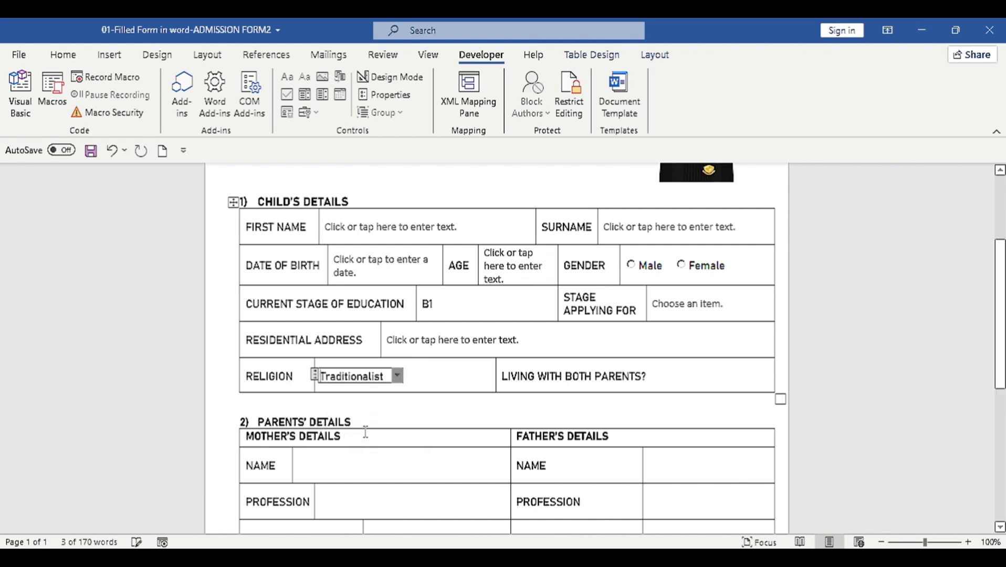
double_click(376, 382)
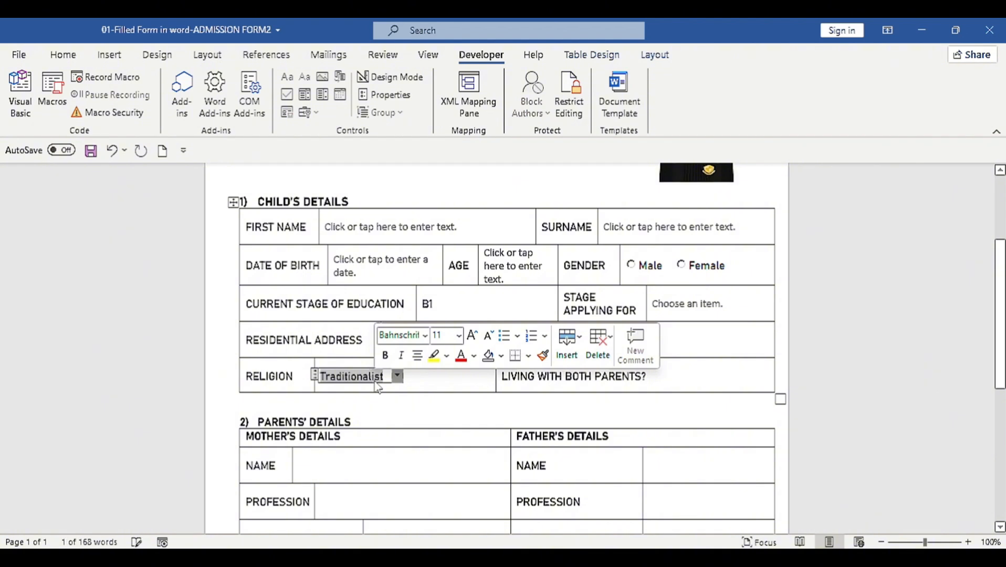
text(Hin)
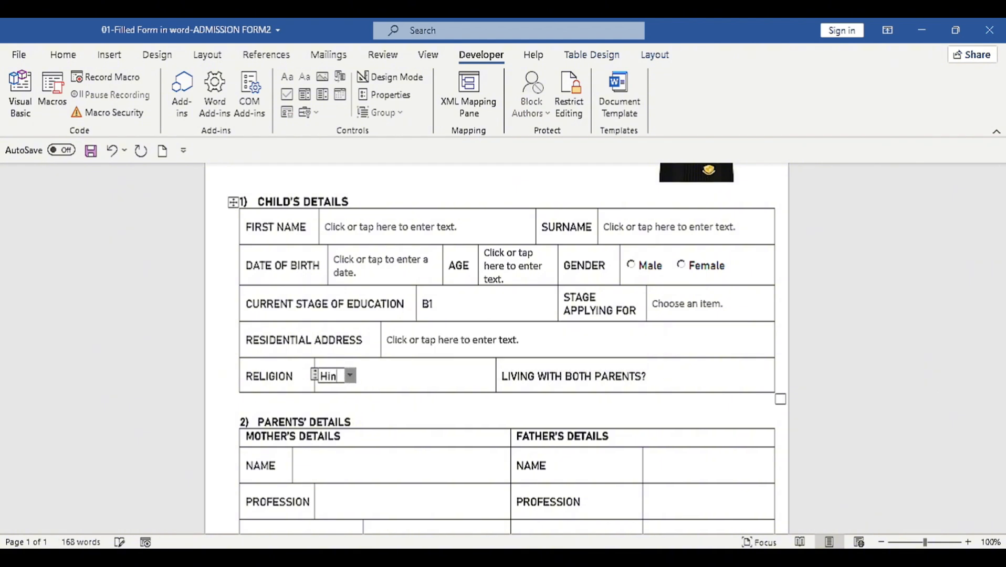
text(du)
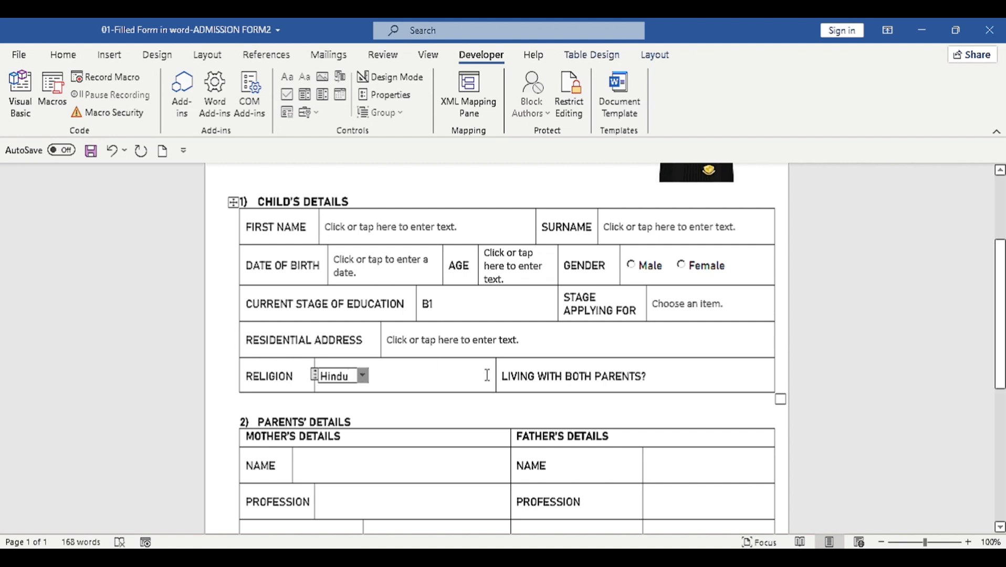
click(598, 371)
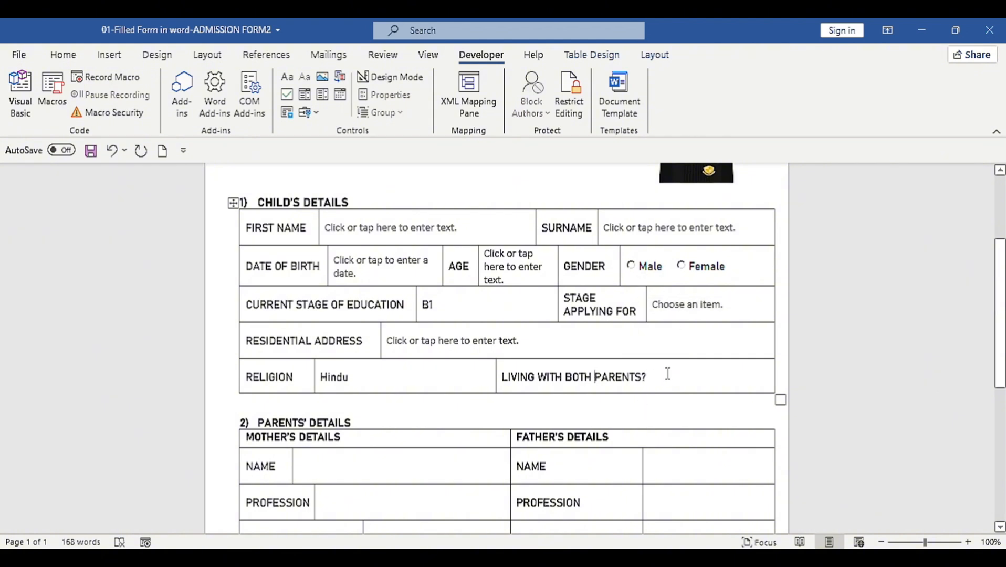
Step: Split the Living With Both Parents cell in two and narrow its label cell
right_click(655, 377)
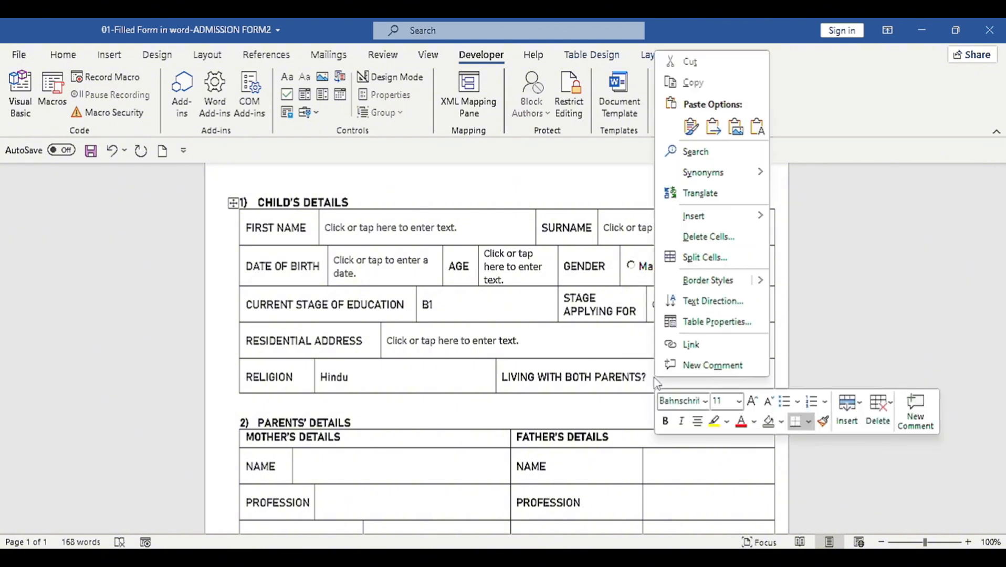
click(703, 256)
click(478, 312)
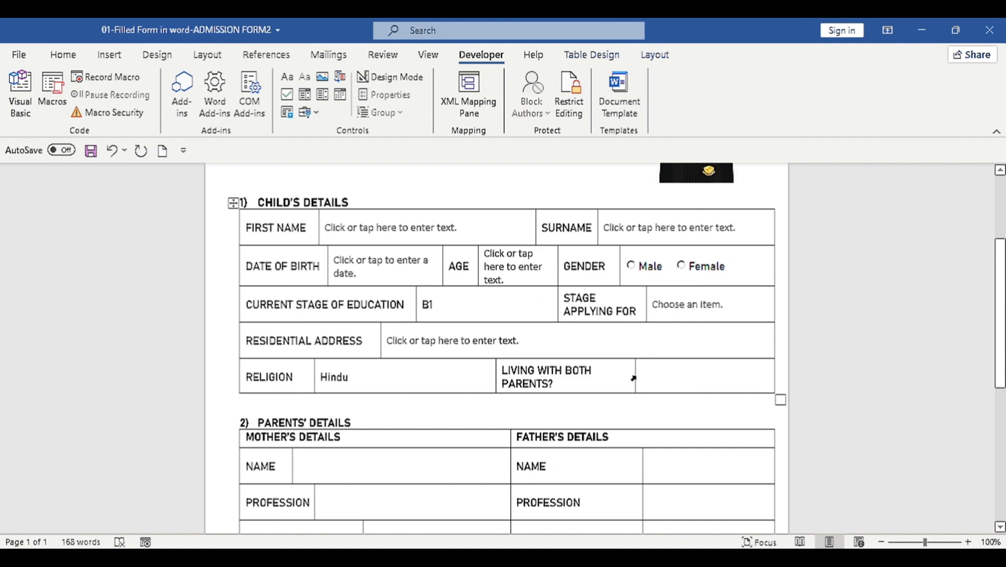
drag(633, 378, 611, 377)
Step: Copy the Male option button into the answer cell and caption it 'Yes'
click(649, 268)
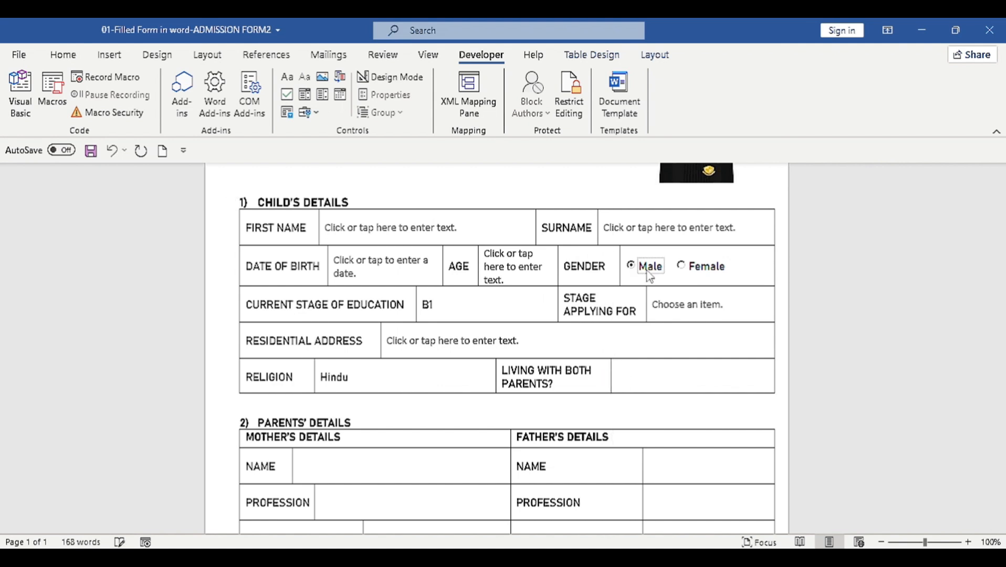
click(392, 76)
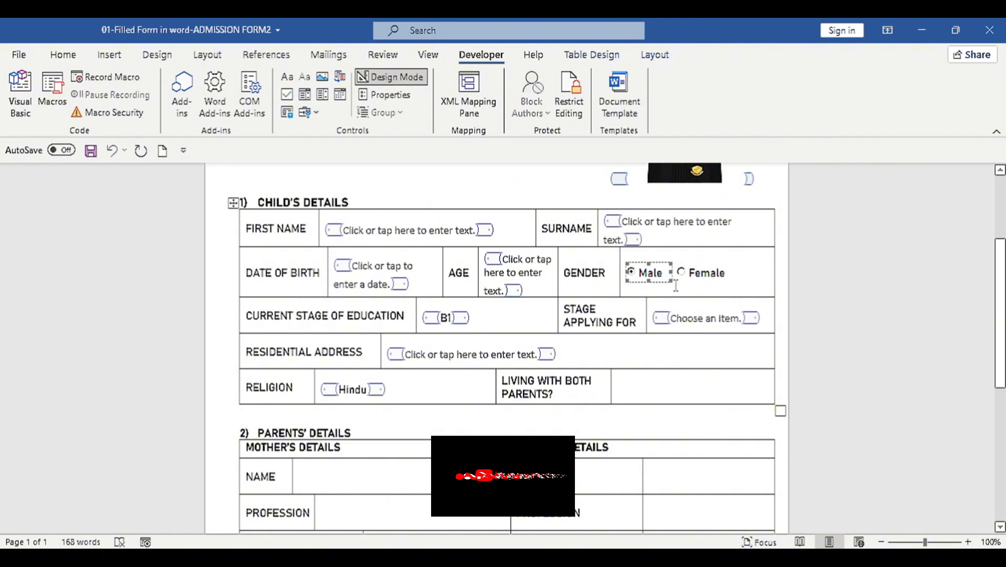
right_click(662, 277)
click(698, 307)
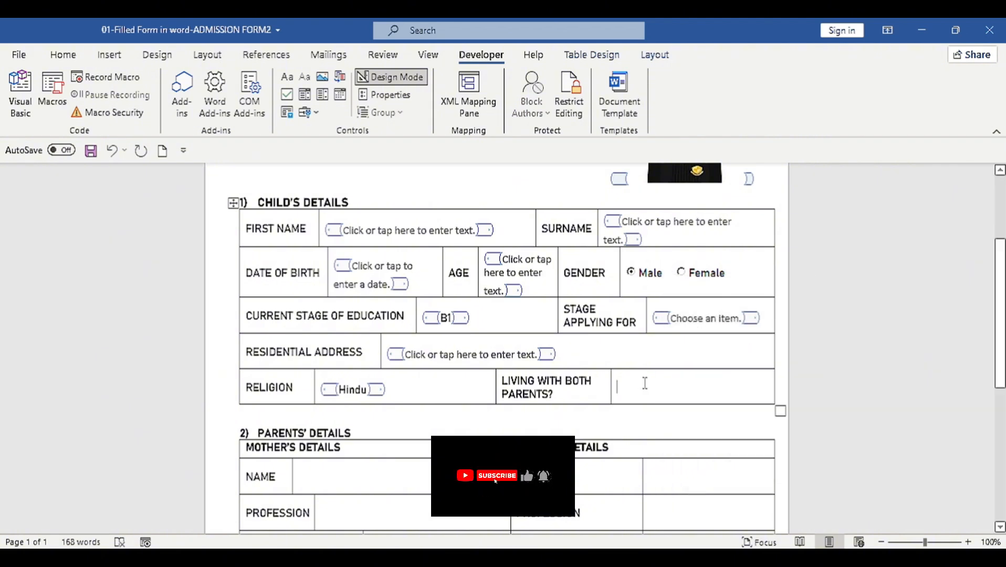
click(640, 382)
key(ctrl+v)
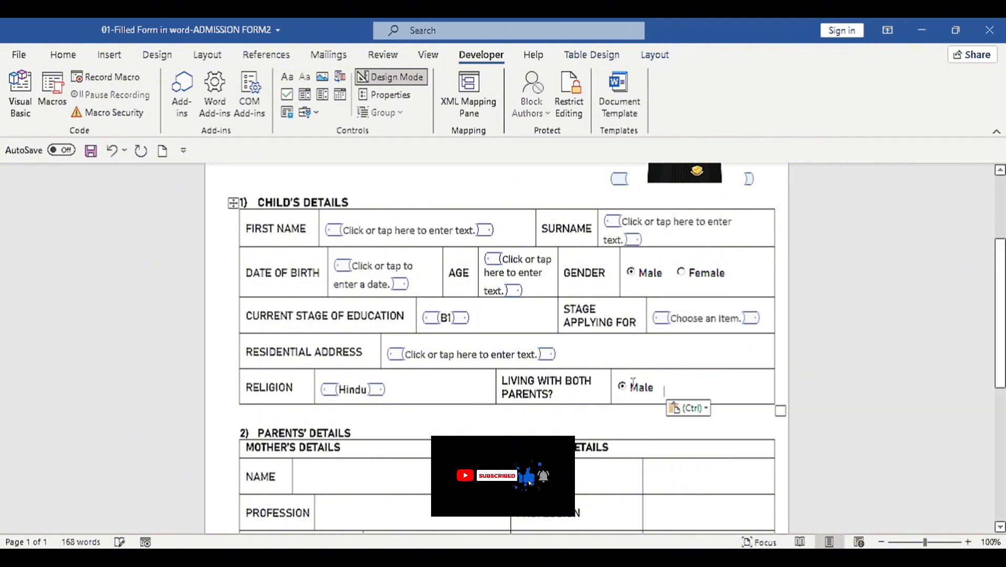
click(632, 386)
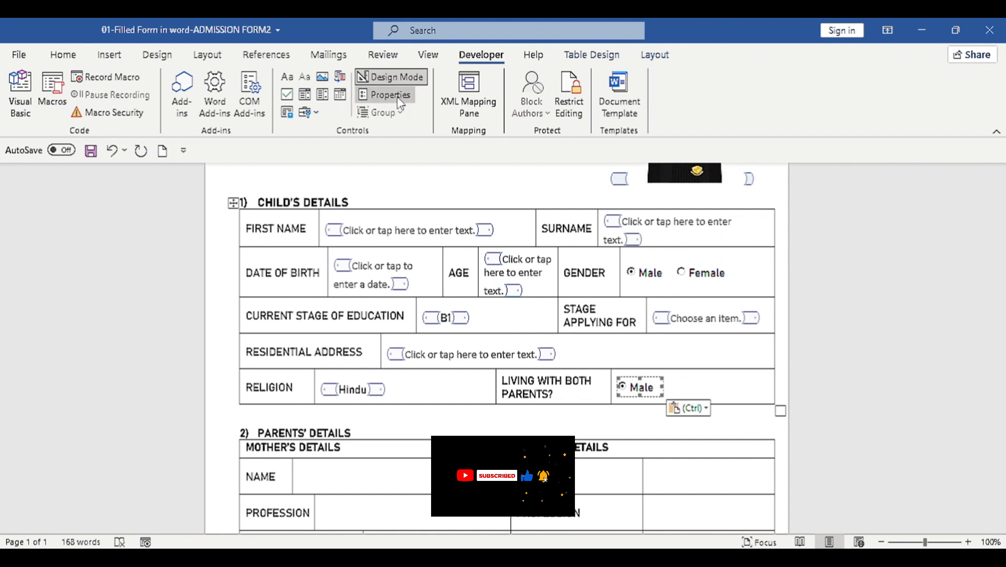
click(382, 94)
click(109, 225)
key(BackSpace)
key(BackSpace)
text(Yes)
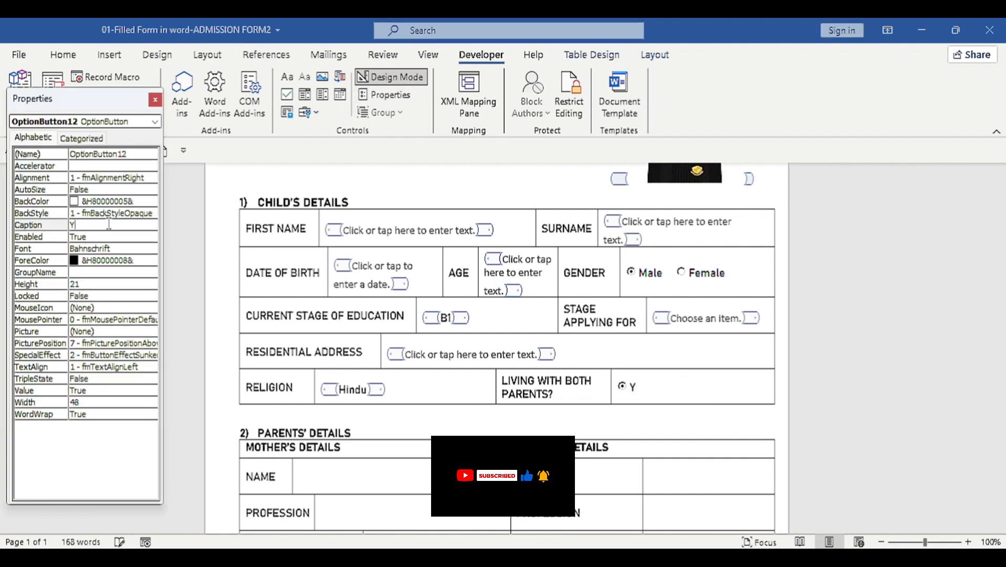
Step: Add a second option button beside it captioned 'No'
right_click(635, 391)
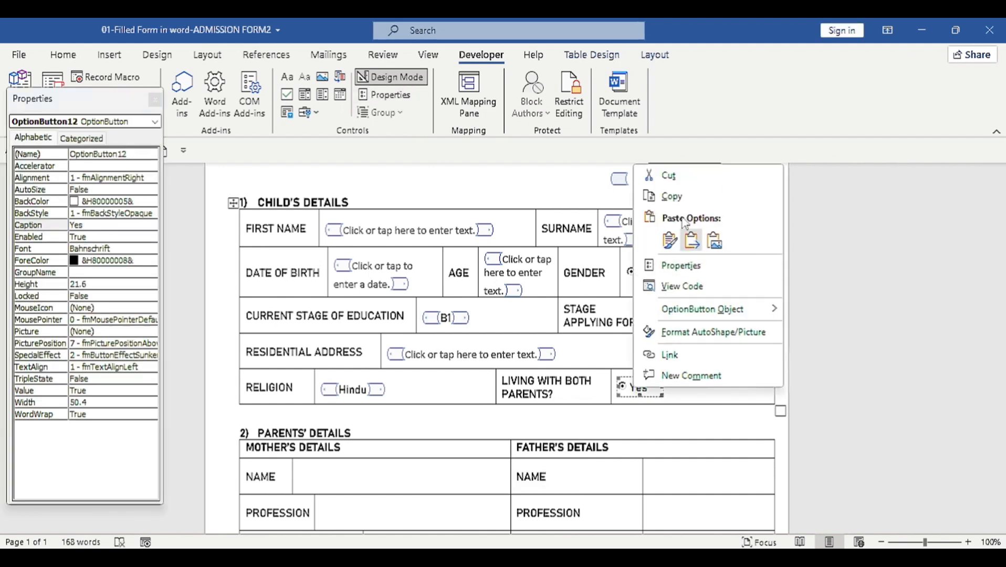
click(671, 196)
click(670, 386)
key(ctrl+v)
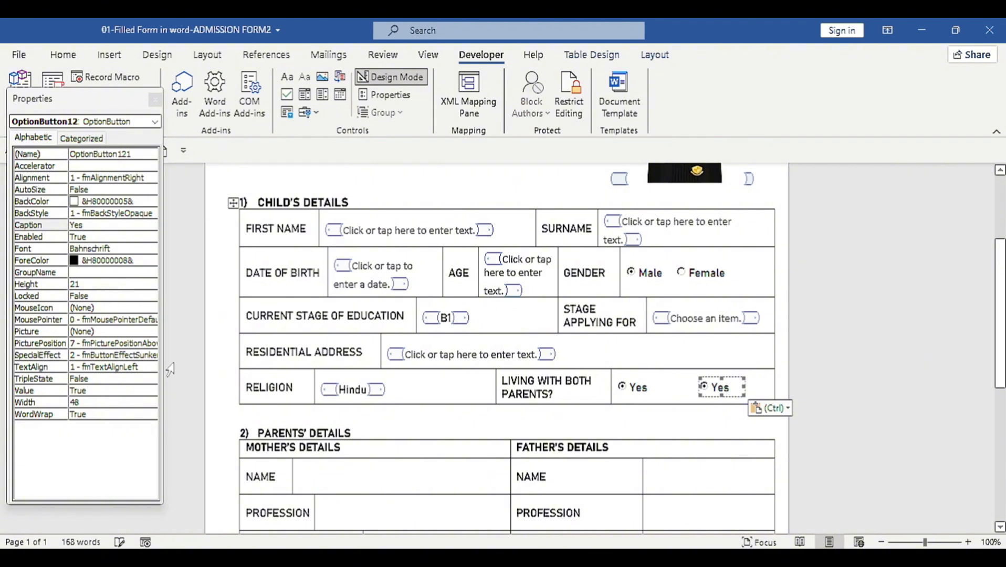
click(97, 227)
key(BackSpace)
key(BackSpace)
key(BackSpace)
text(No)
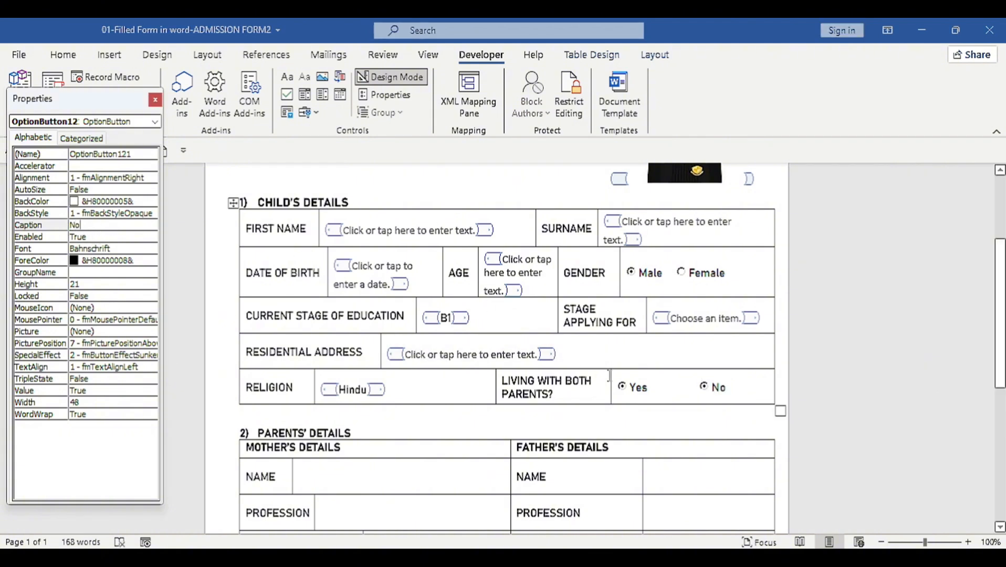
click(701, 387)
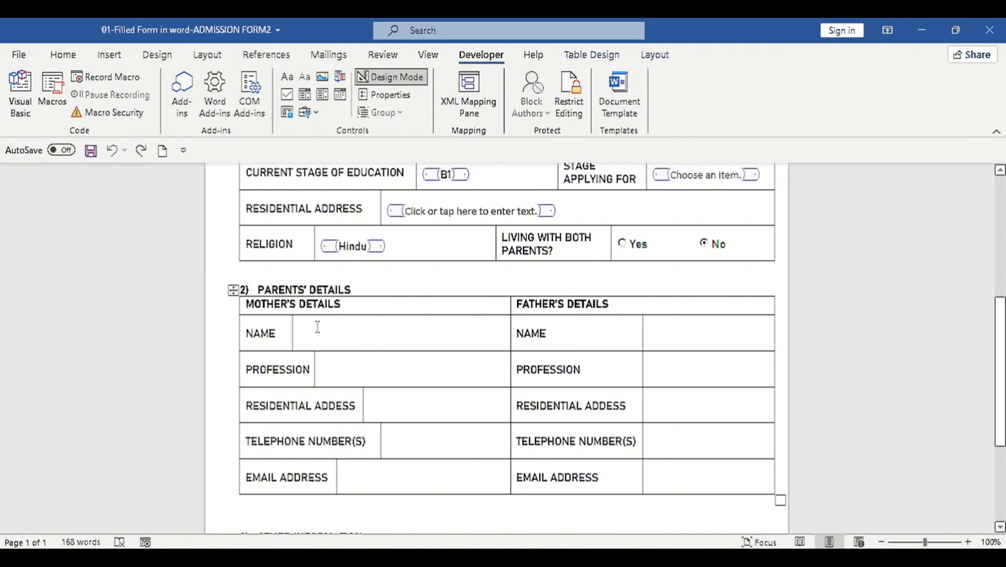
Step: Paste the text entry field into the mother's Name, Profession, Address, Telephone and Email cells
click(380, 206)
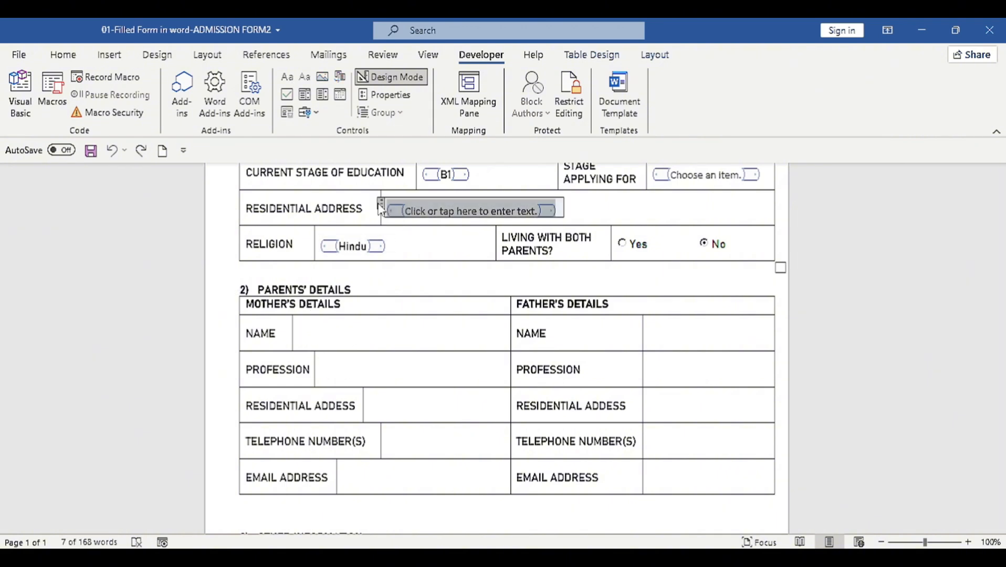
click(361, 337)
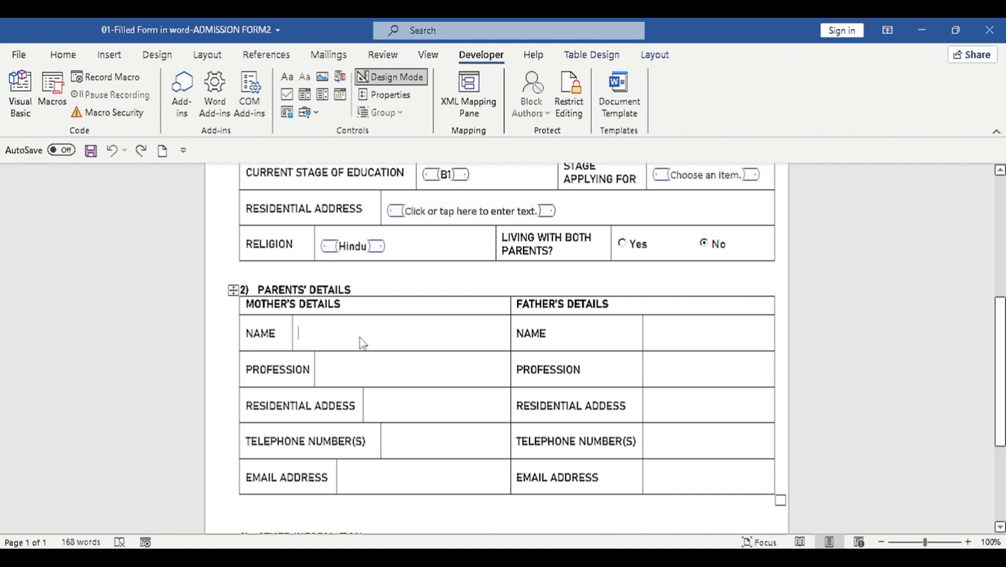
key(ctrl+v)
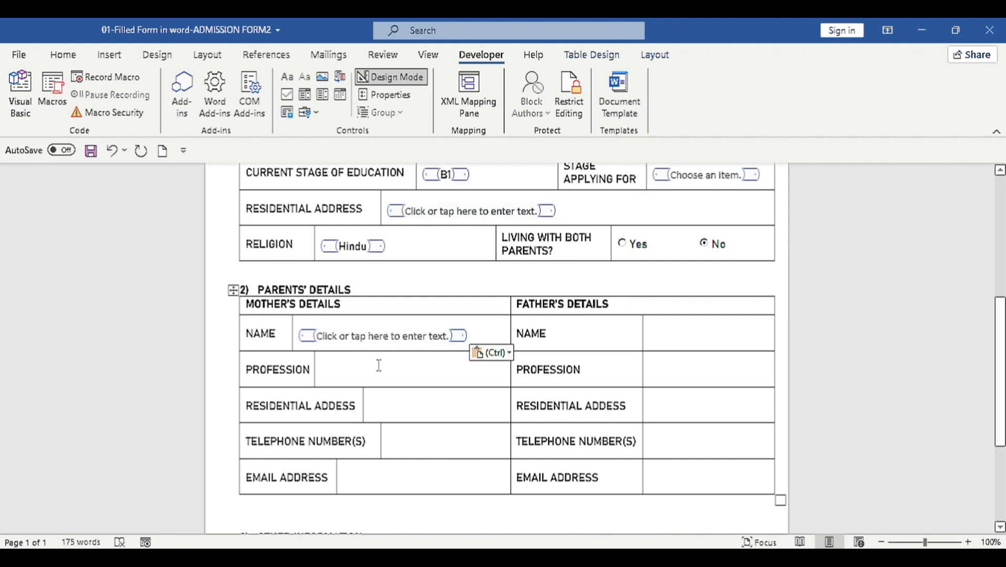
key(ctrl)
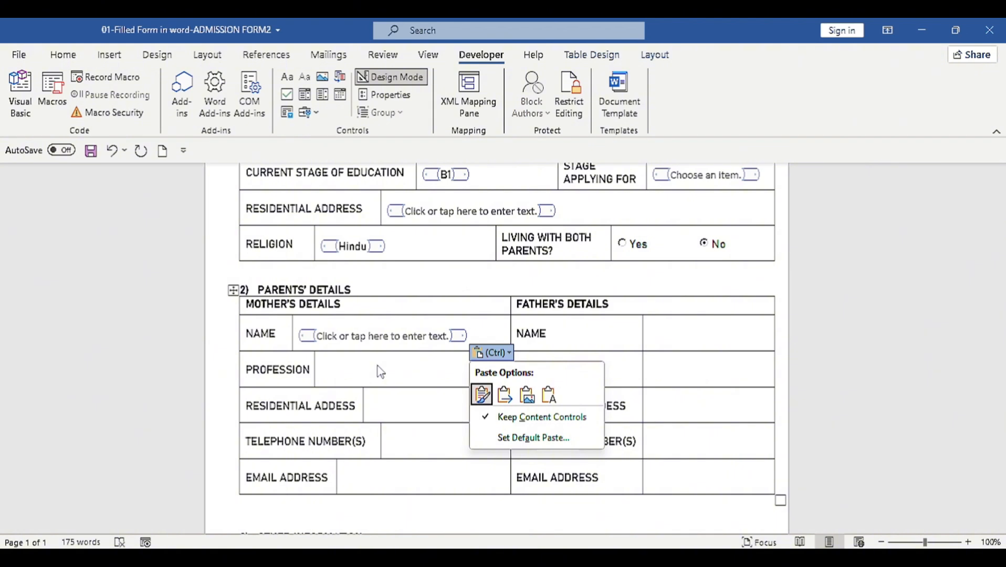
click(371, 367)
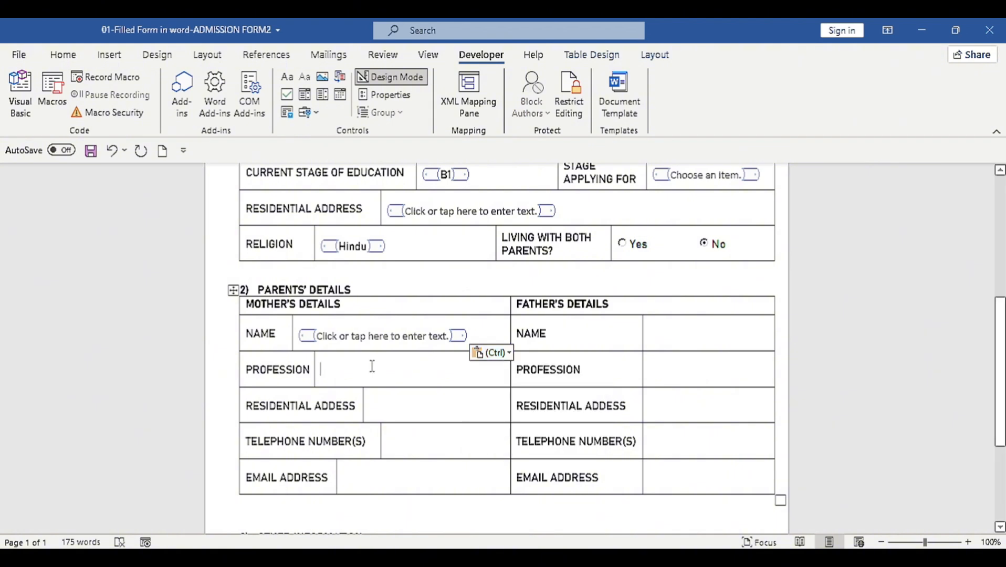
key(ctrl+v)
click(382, 407)
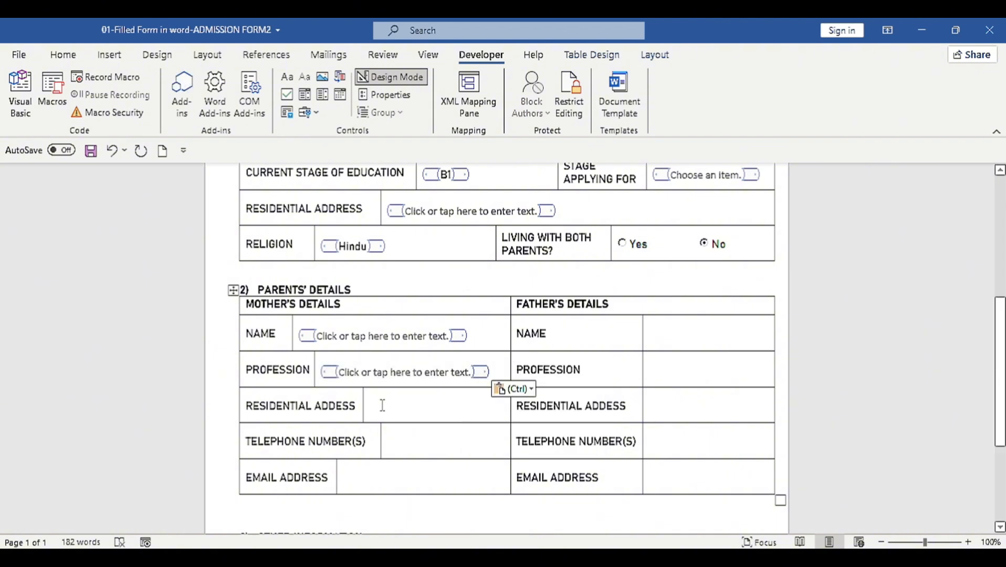
key(ctrl+v)
click(391, 442)
key(ctrl+v)
click(397, 480)
Step: Paste the text entry field into each of the father's details cells
key(ctrl+v)
click(682, 334)
key(ctrl+v)
click(689, 368)
key(ctrl+v)
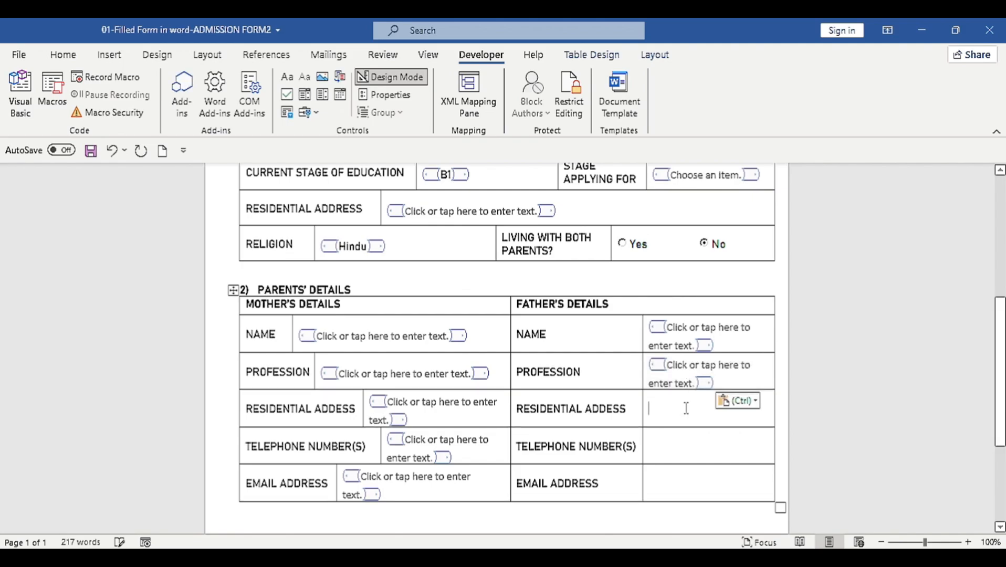
click(685, 406)
key(ctrl+v)
click(672, 445)
key(ctrl+v)
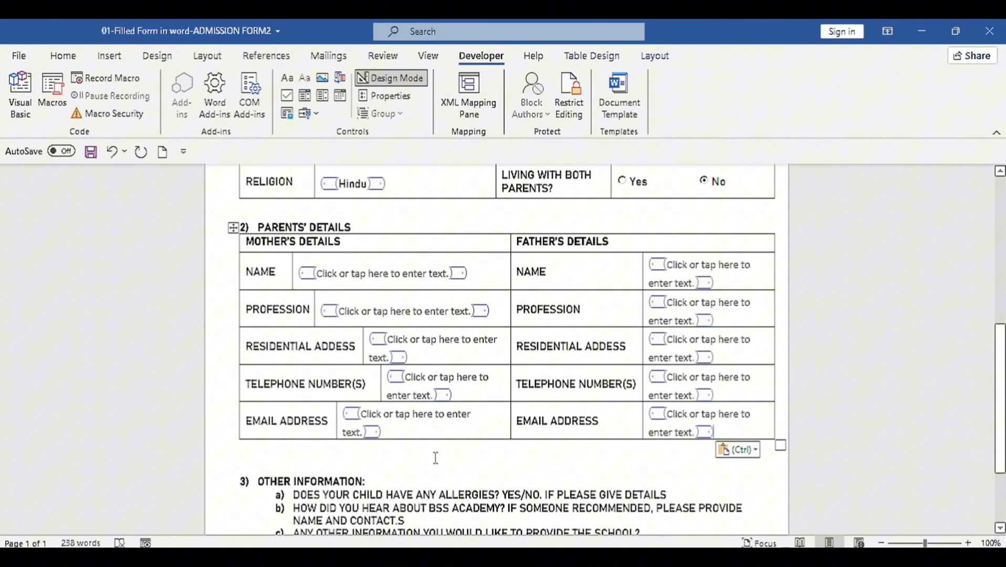
scroll(435, 458, down, 2)
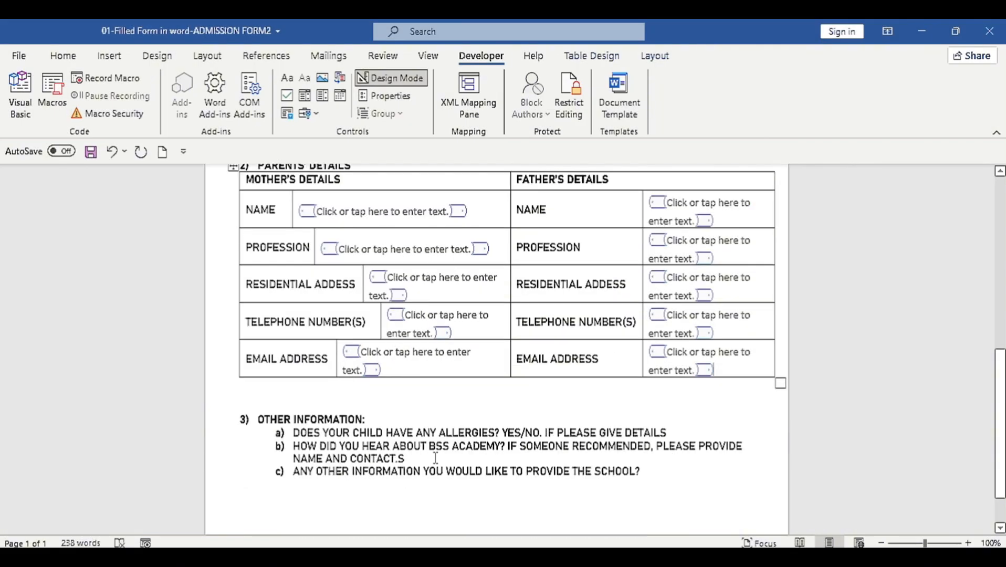
scroll(420, 436, down, 1)
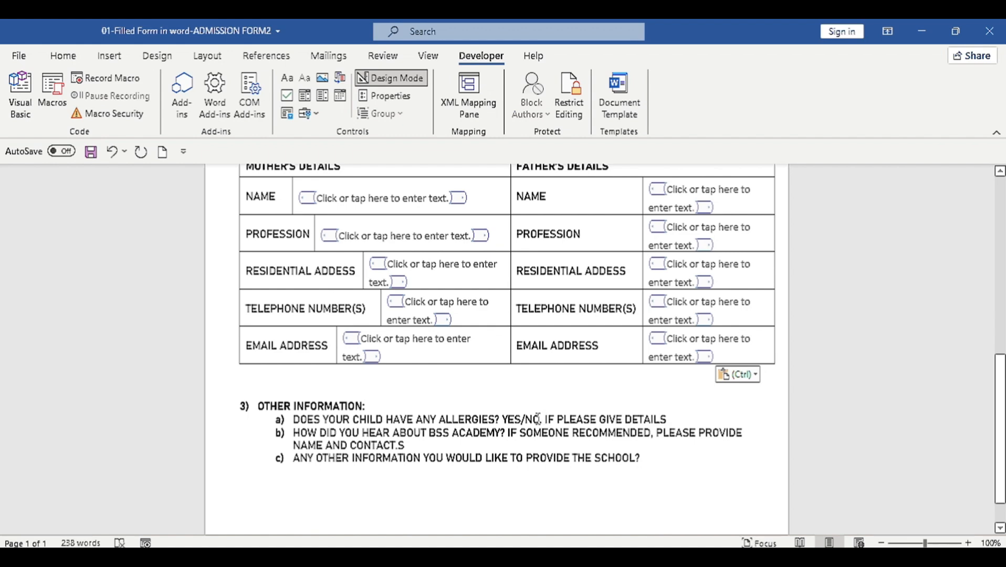
scroll(531, 348, up, 5)
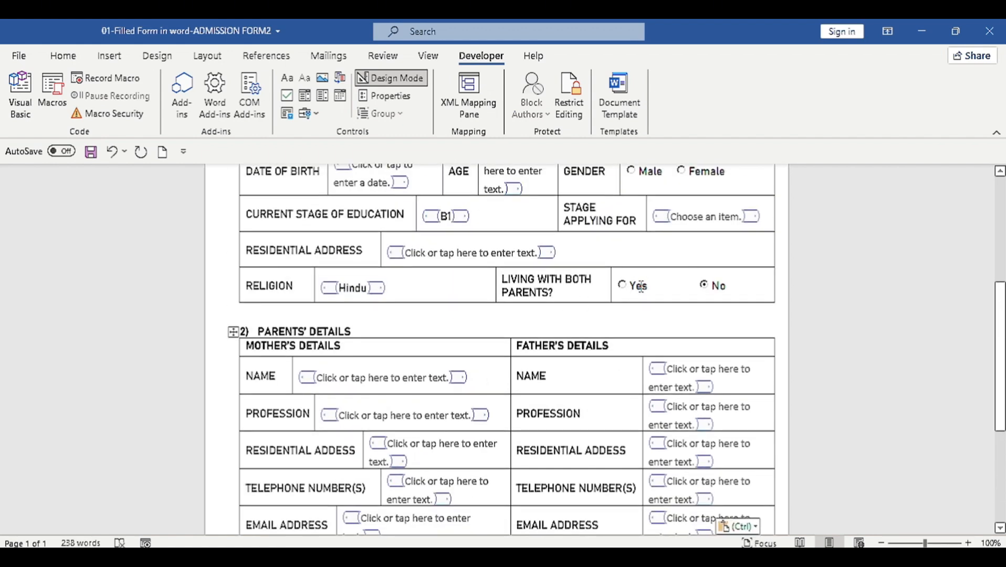
Step: Replace the YES/NO text in the allergies question with a copy of the Yes option button
click(640, 286)
right_click(618, 282)
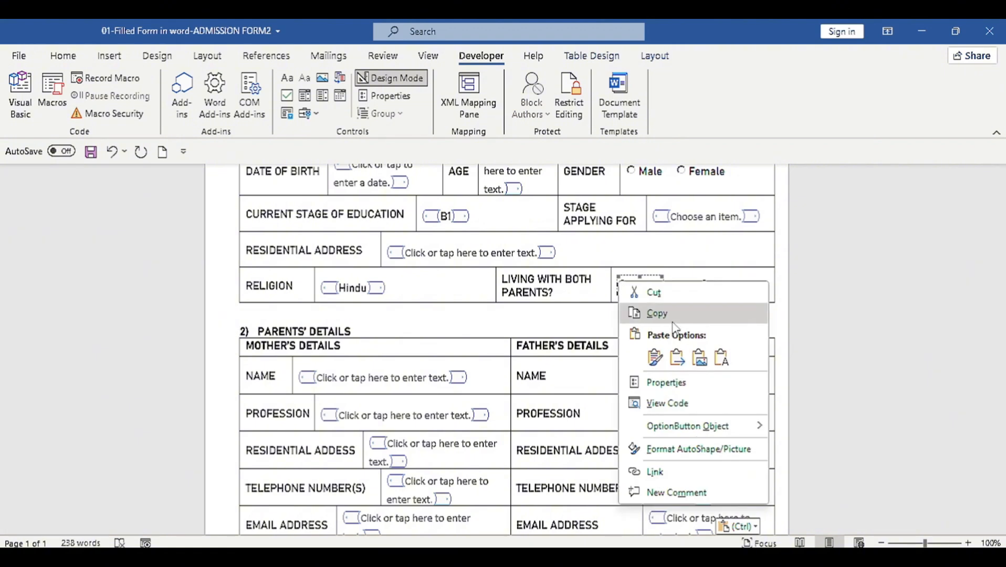
click(673, 320)
scroll(564, 388, down, 6)
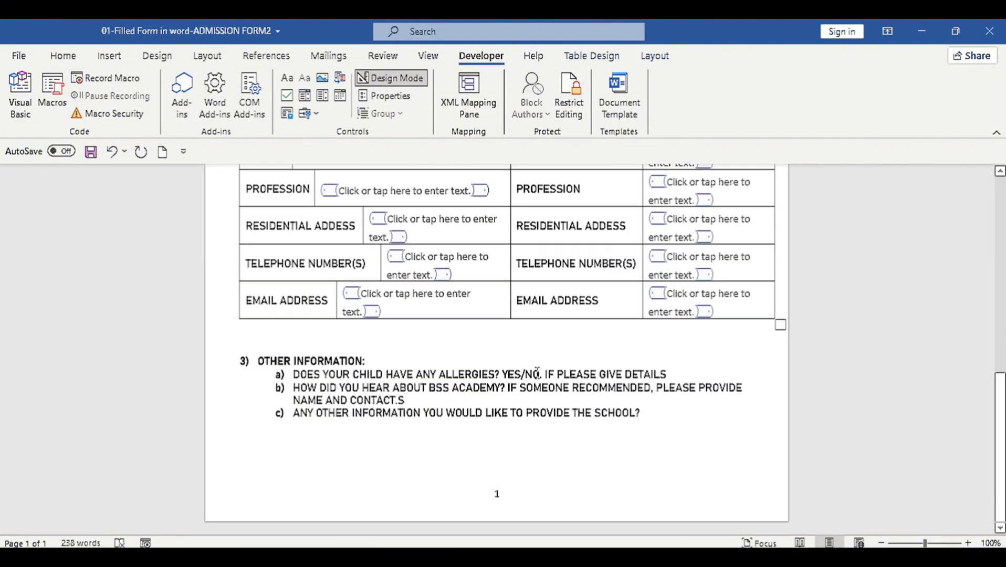
click(540, 376)
key(BackSpace)
key(BackSpace)
key(BackSpace)
key(BackSpace)
key(BackSpace)
key(BackSpace)
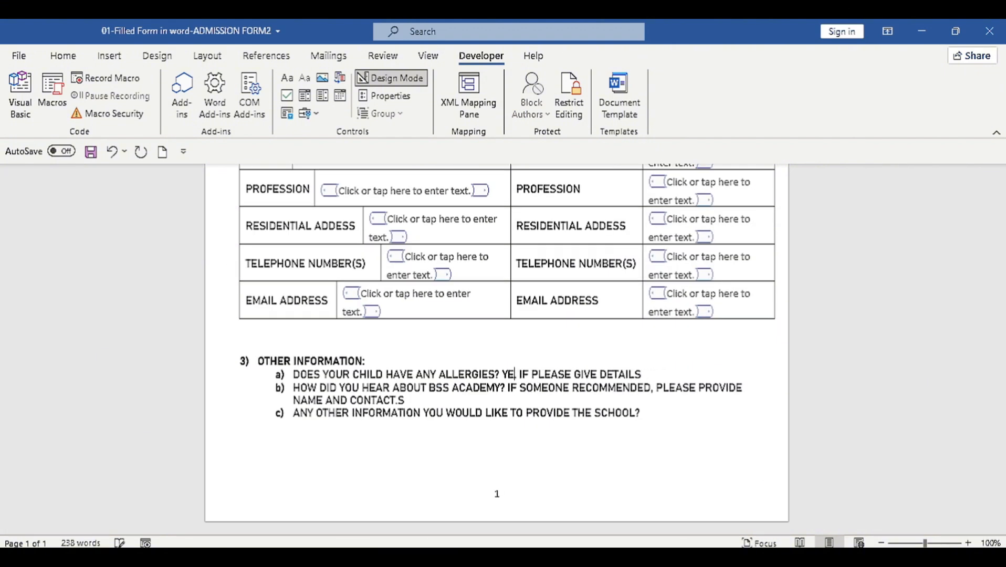
key(ctrl+v)
click(527, 377)
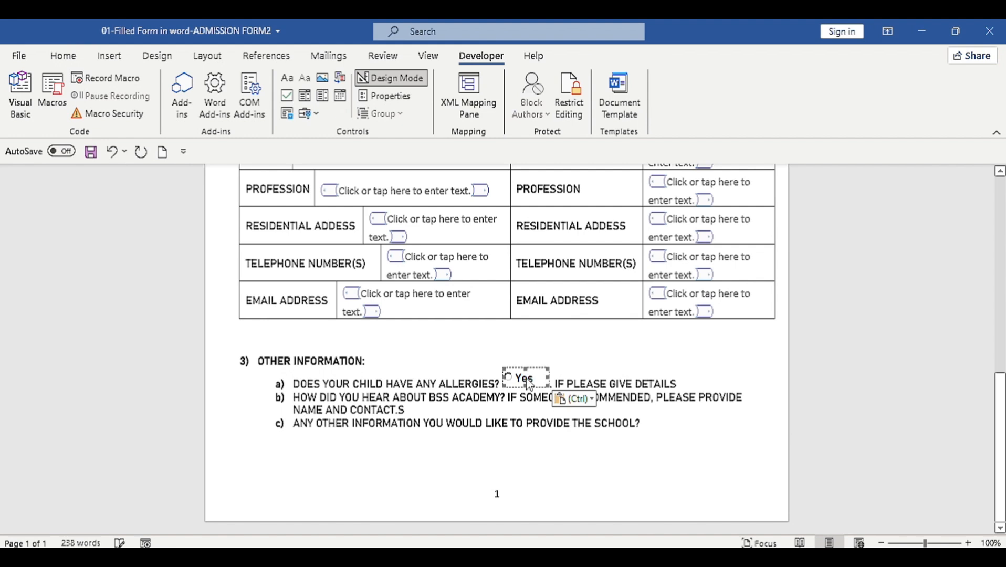
right_click(526, 378)
click(574, 256)
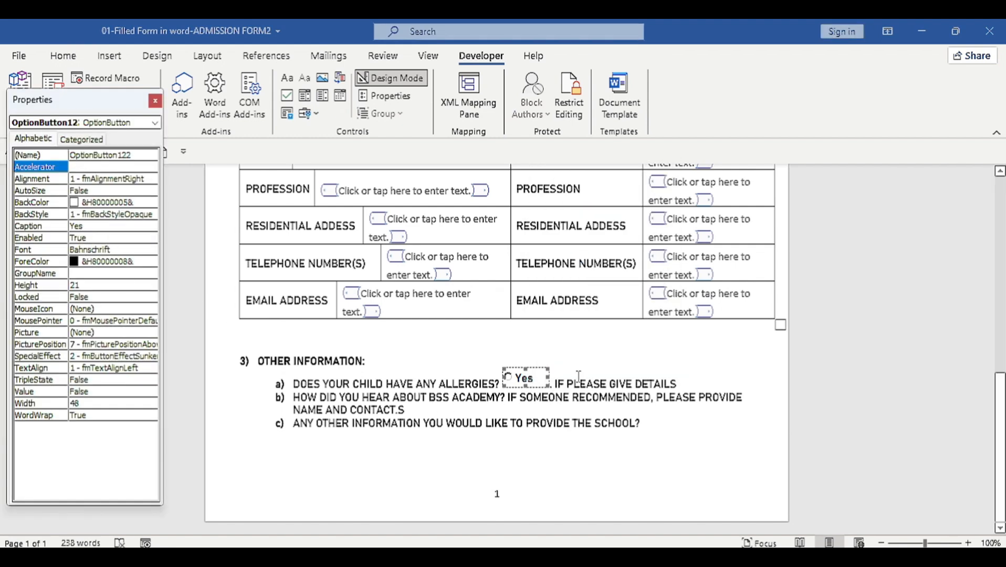
click(558, 379)
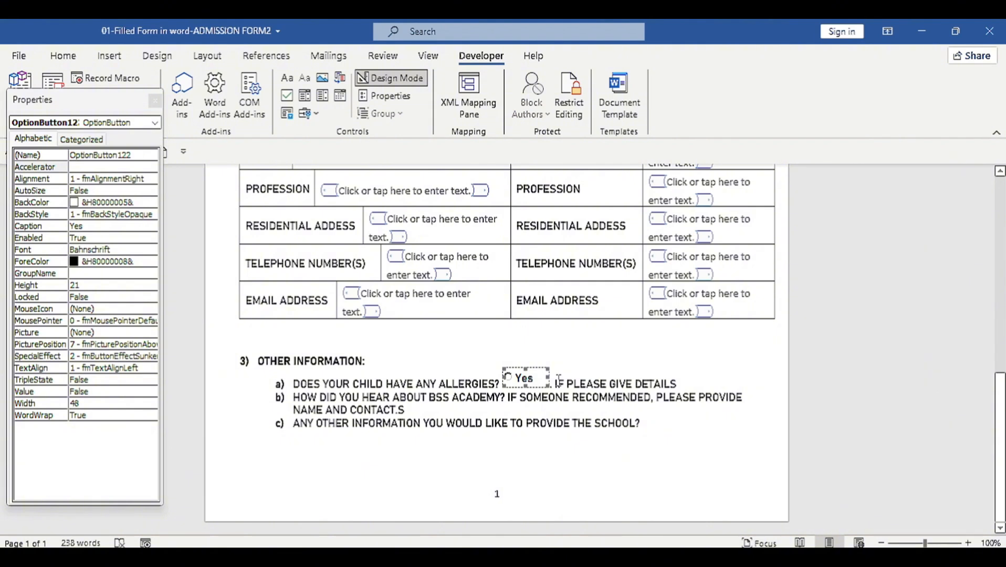
Step: Add a second option button captioned 'No' and move IF PLEASE GIVE DETAILS onto the next line
click(559, 377)
key(ctrl+v)
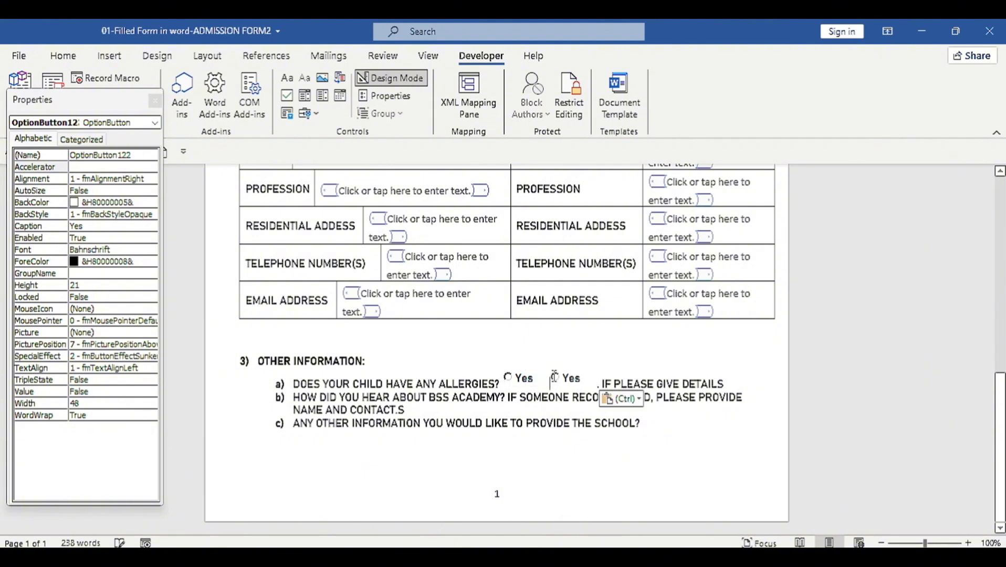
click(554, 377)
click(105, 238)
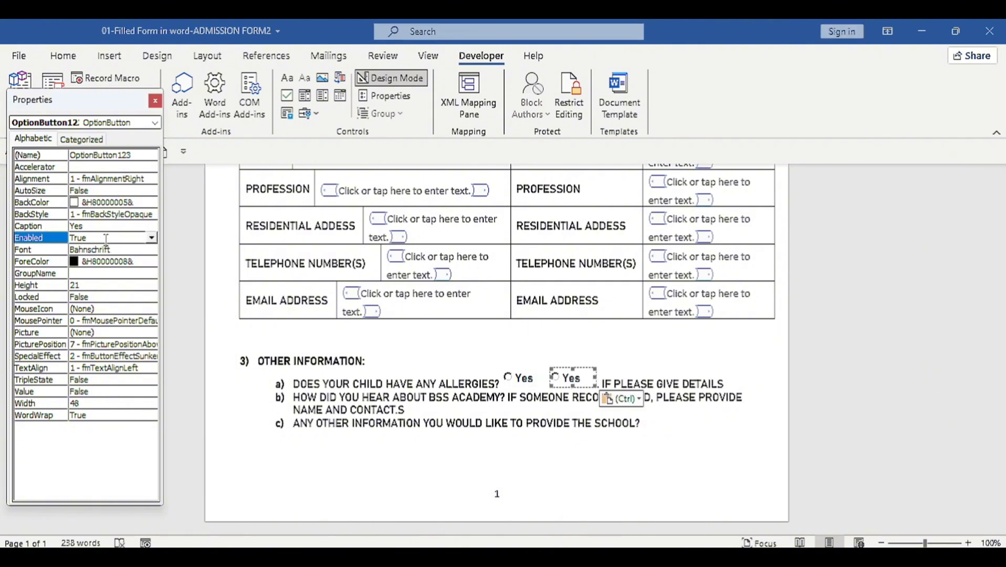
click(89, 226)
text(No)
click(603, 383)
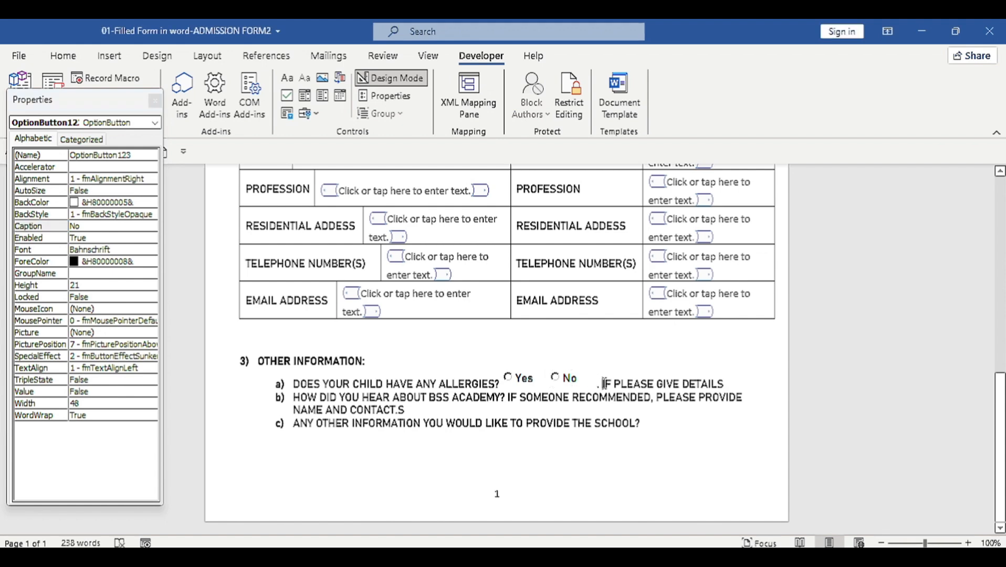
key(shift+Return)
key(End)
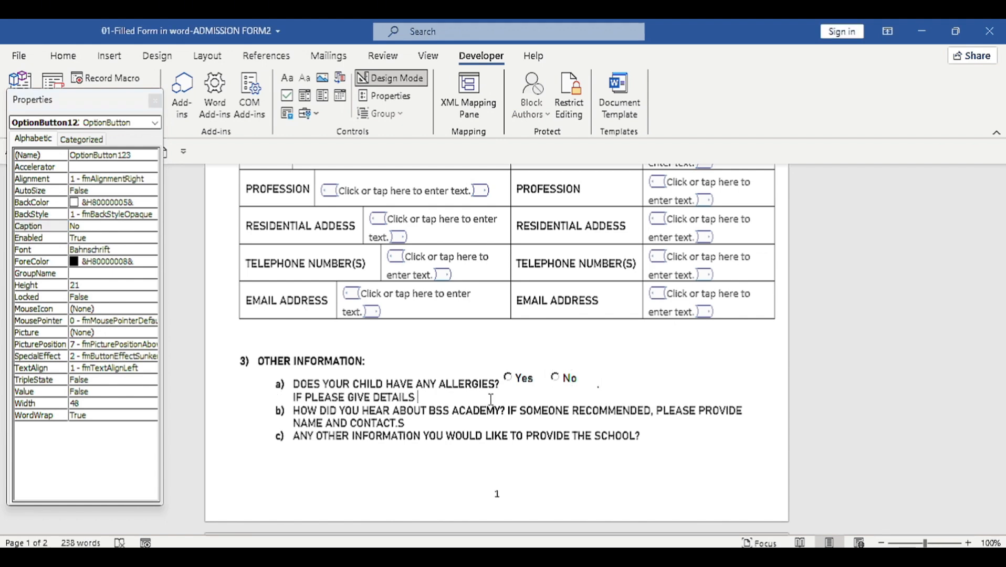
Step: Reword question a) to 'IF YES, PLEASE GIVE DETAILS' and start a blank line below
click(304, 397)
text(YES)
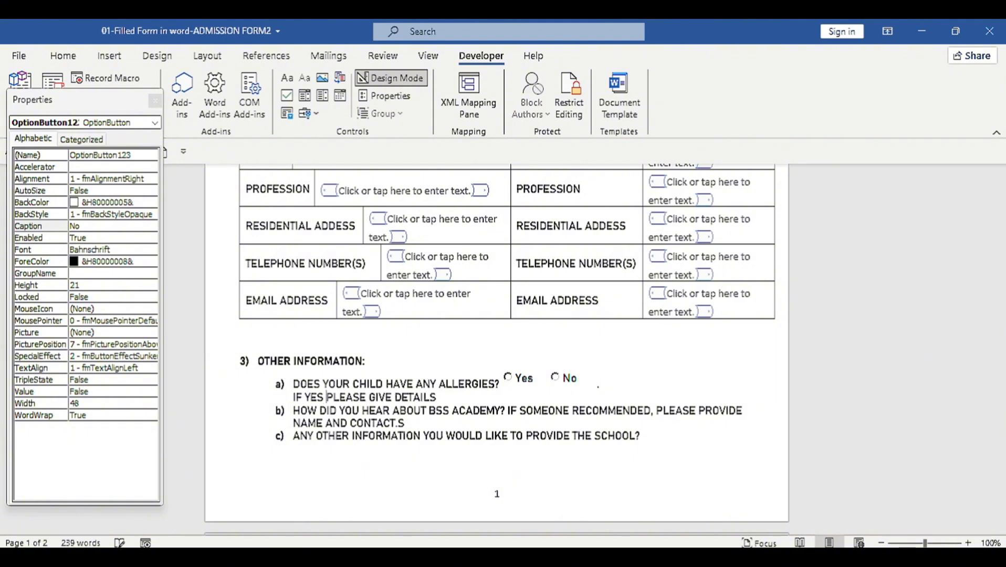
key(BackSpace)
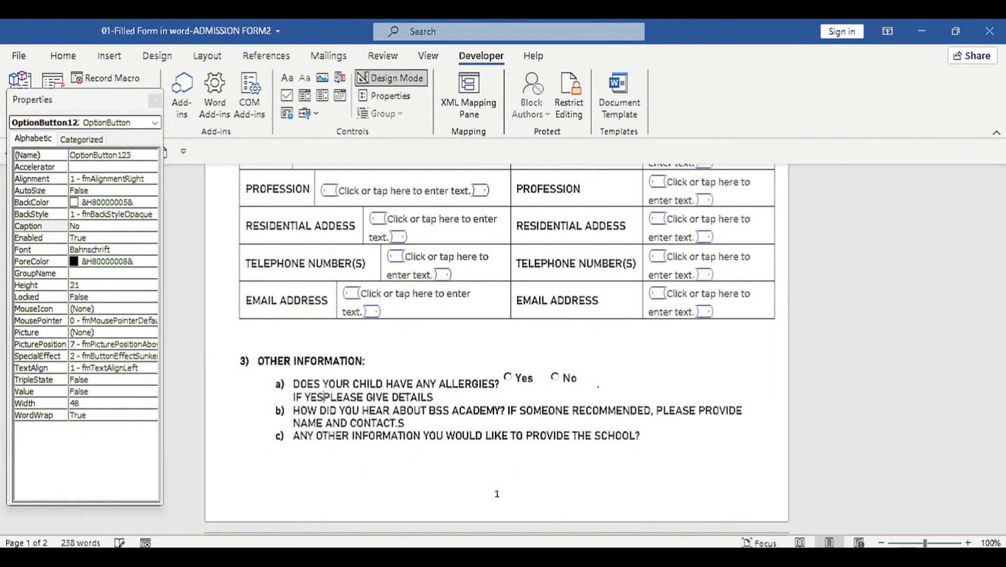
text(,)
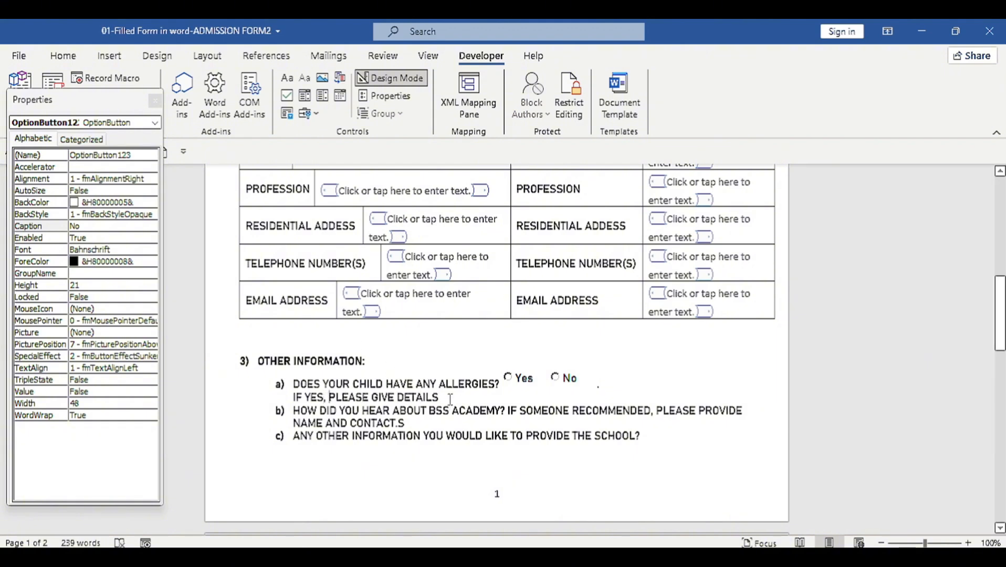
key(Return)
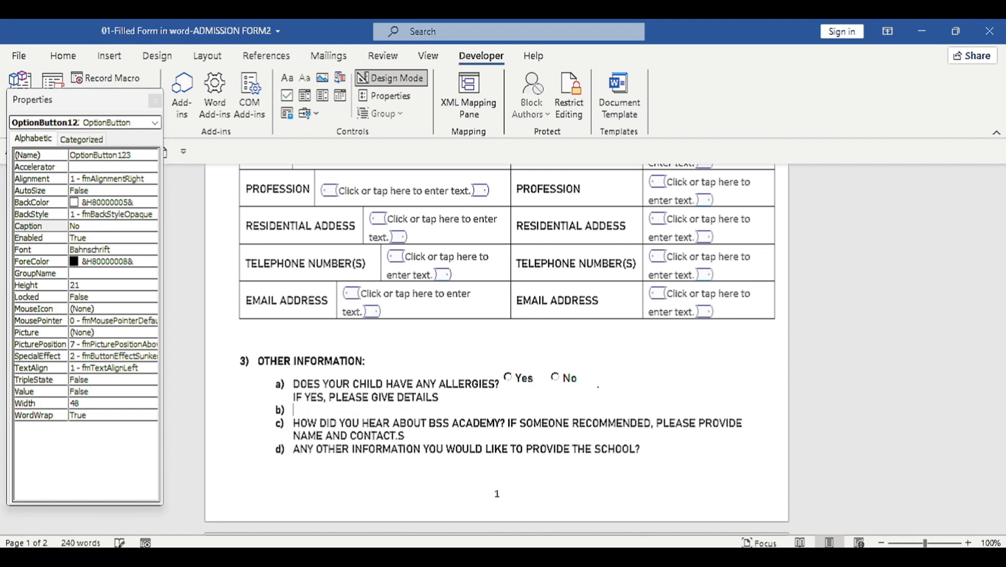
Step: Paste a copy of the email text-entry box onto the new line under question a)
click(338, 296)
click(337, 289)
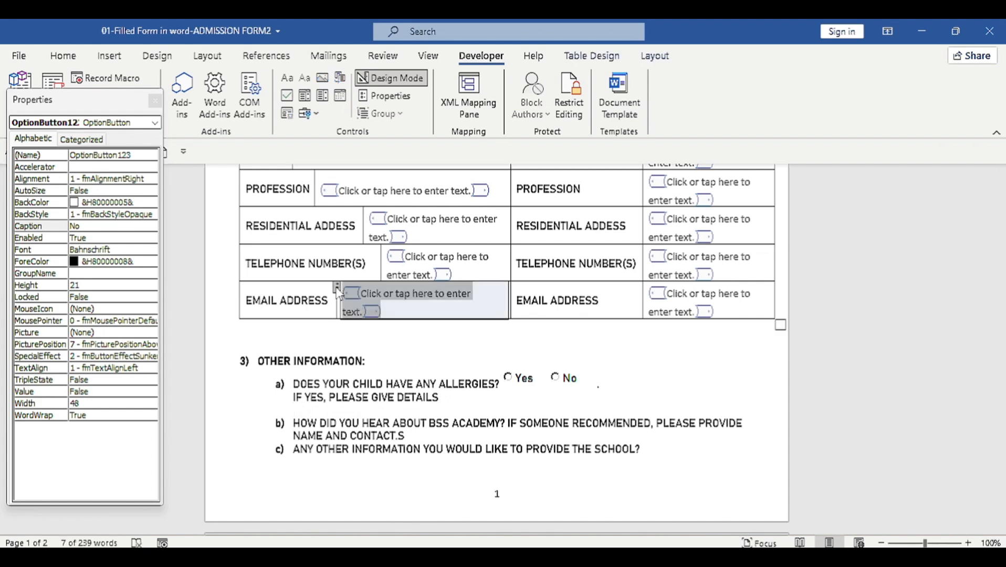
click(357, 410)
key(ctrl+v)
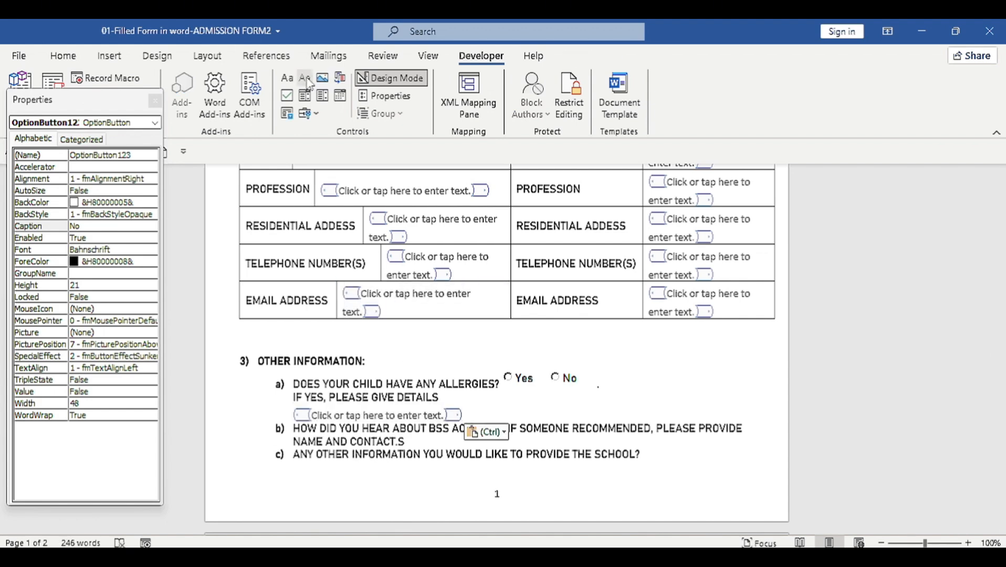
Step: Delete the stray period so question b) reads 'NAME AND CONTACTS'
click(399, 441)
key(BackSpace)
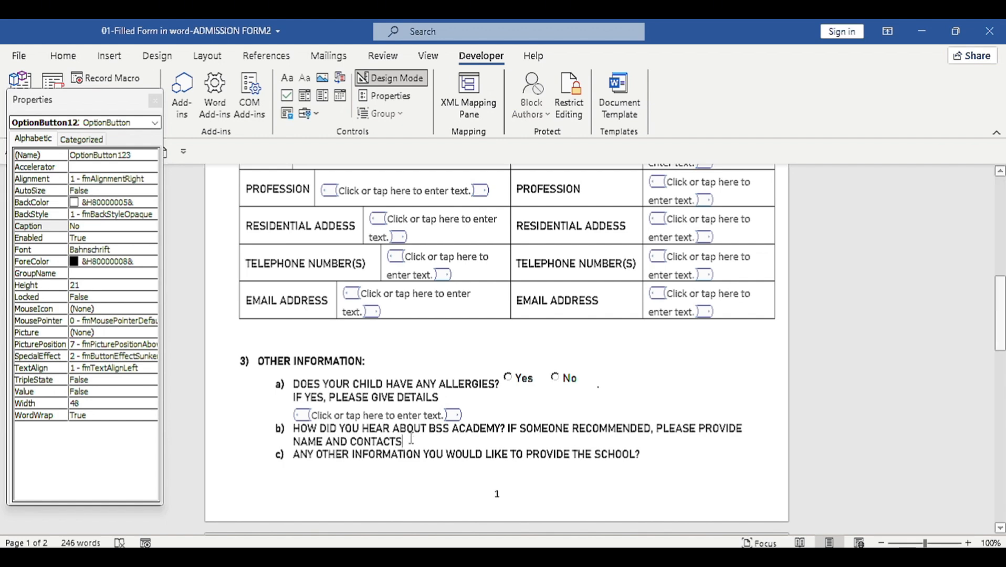
scroll(370, 318, up, 5)
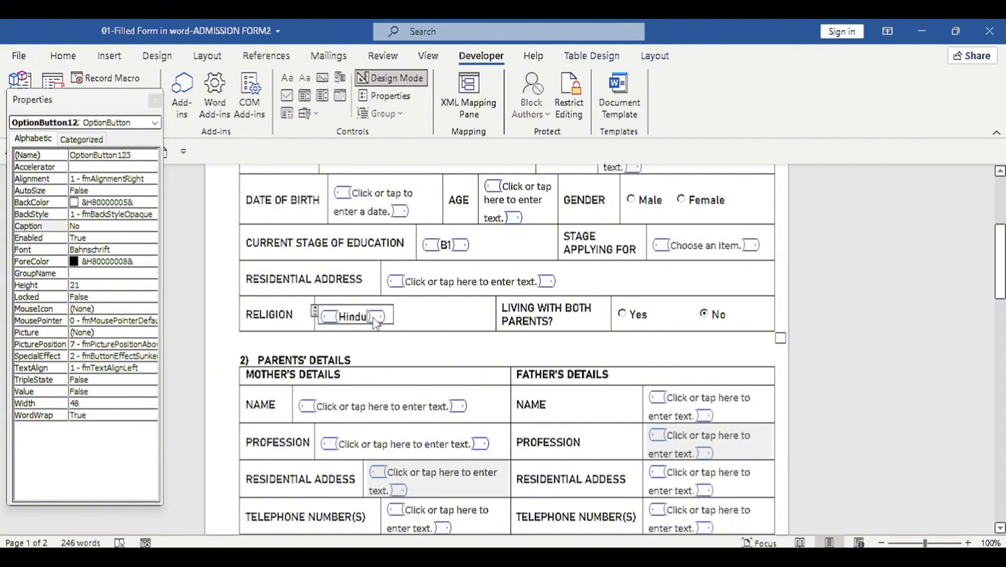
Step: Copy the Hindu religion dropdown and paste it on an unnumbered new line below question b)
click(315, 313)
scroll(397, 385, down, 5)
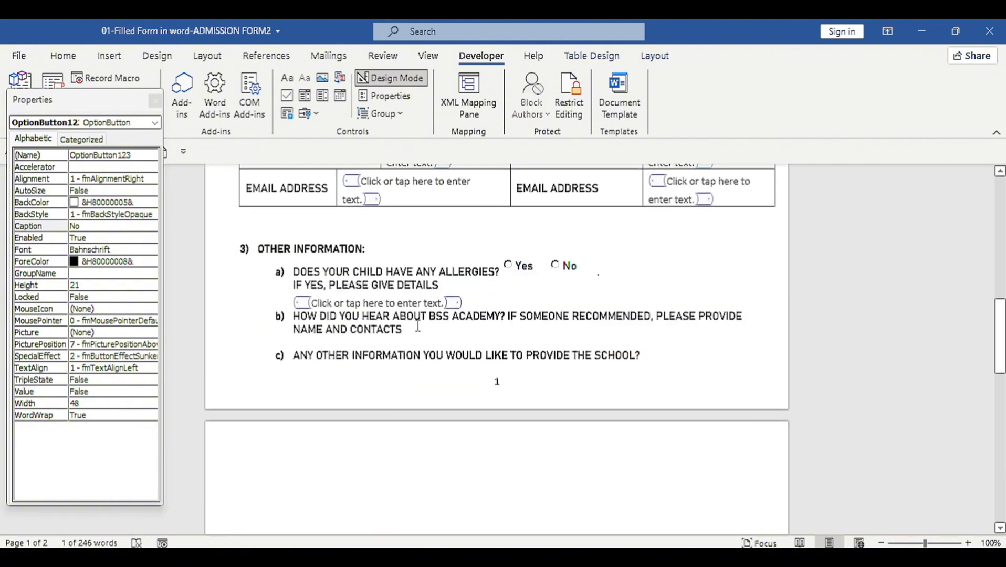
click(418, 329)
key(Return)
key(BackSpace)
key(ctrl+v)
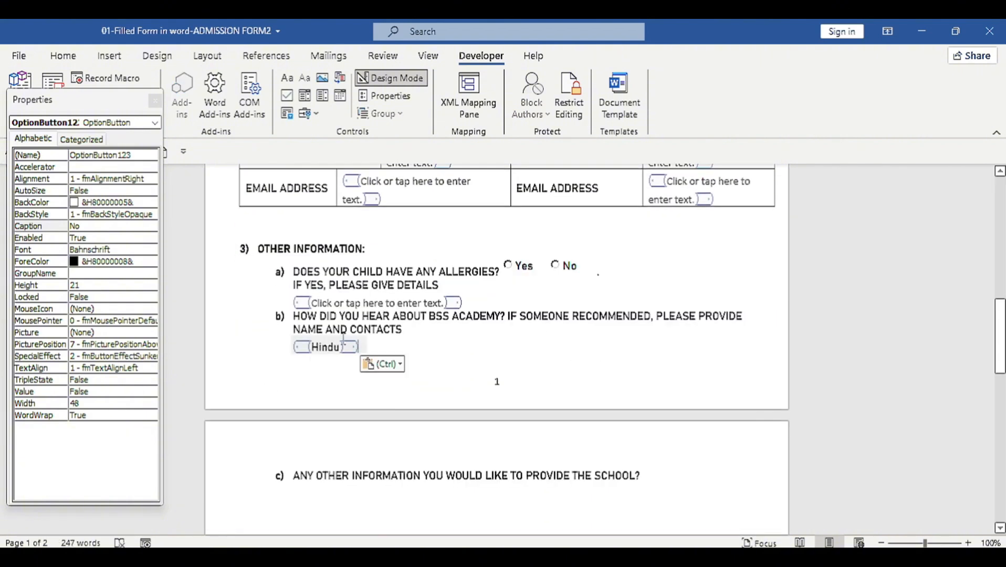
Step: In the pasted dropdown's properties, change the Christian choice to 'Someone Recomended'
click(397, 100)
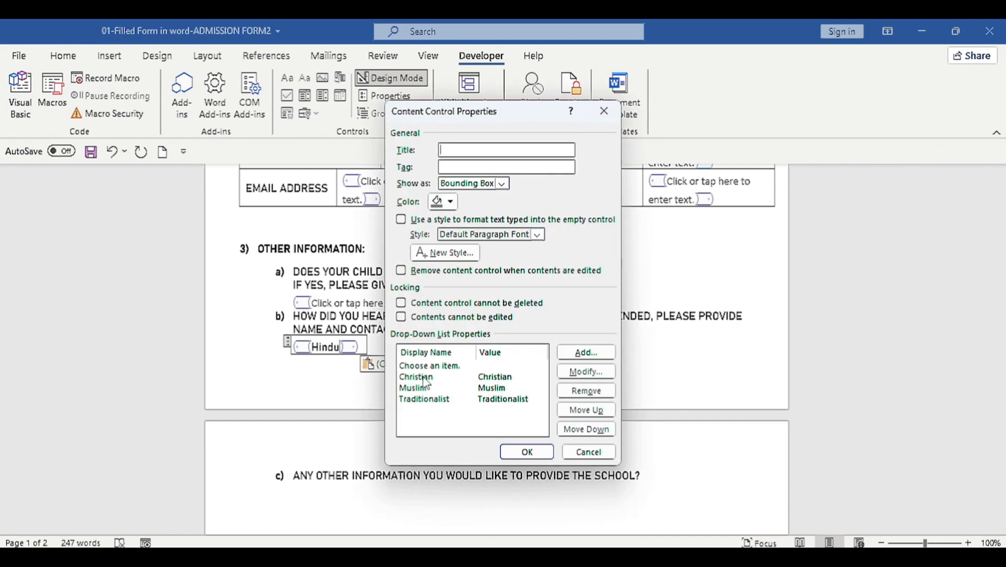
click(427, 377)
click(586, 372)
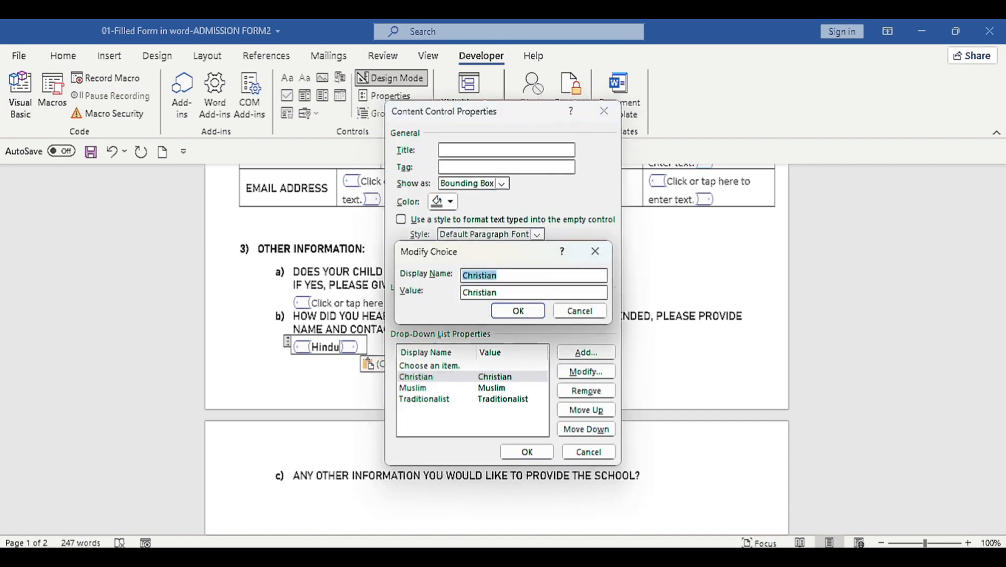
text(Someone)
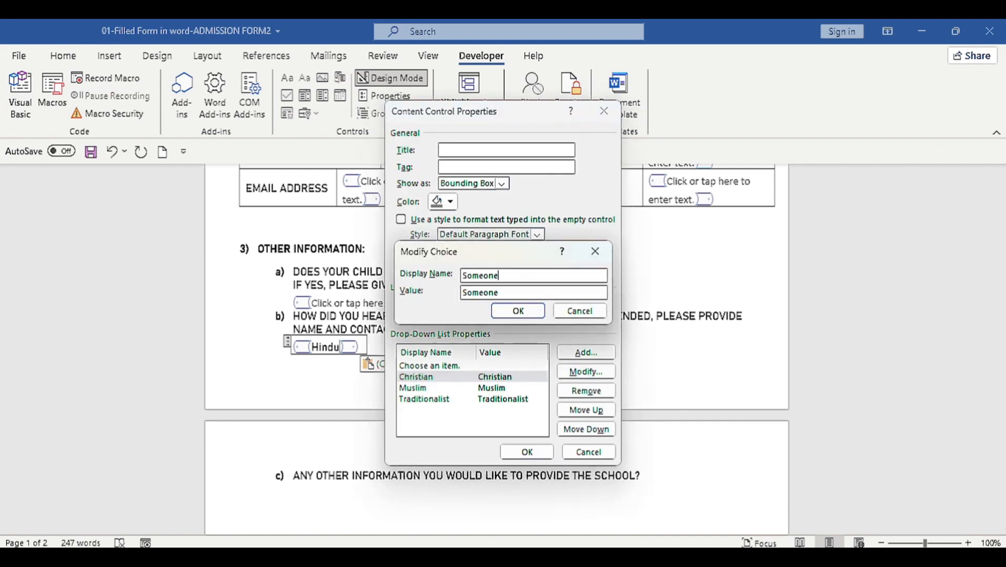
text( Recomended)
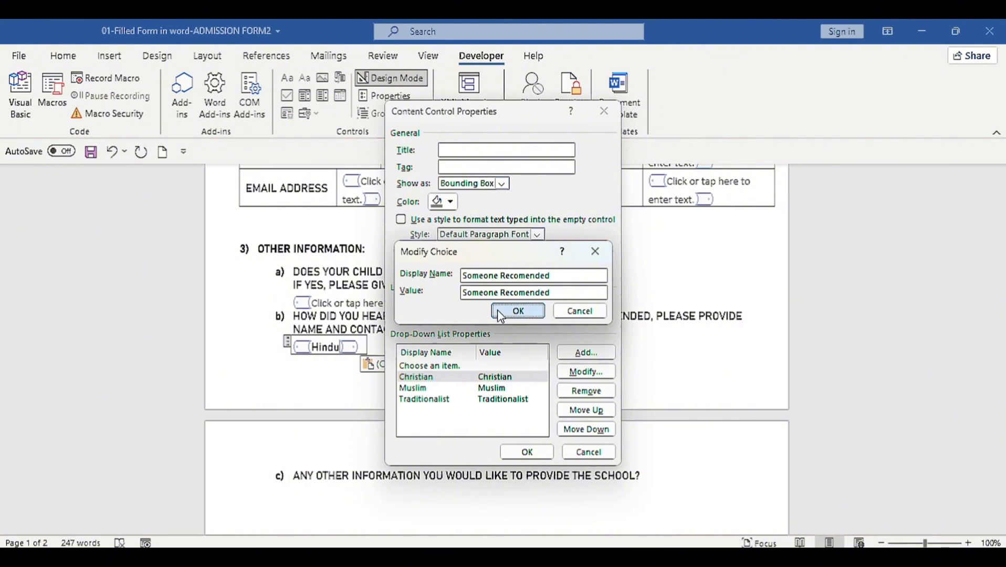
click(498, 309)
Step: Replace the Muslim and Traditionalist choices with 'WhatsApp' and 'Flyer', then apply the changes
click(582, 372)
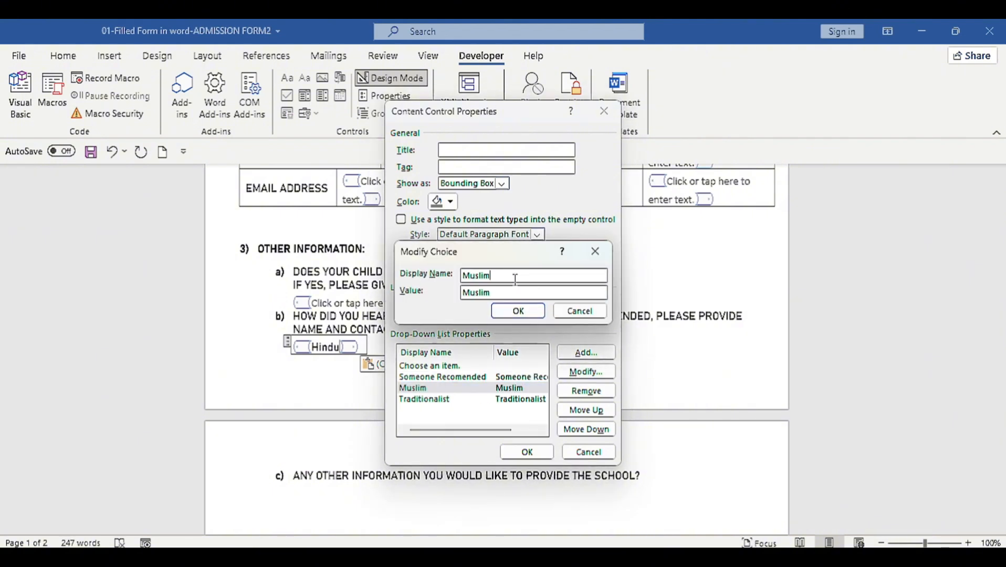
double_click(515, 278)
key(BackSpace)
text(Soci)
key(BackSpace)
key(BackSpace)
key(BackSpace)
key(BackSpace)
text(WhatsApp)
click(586, 371)
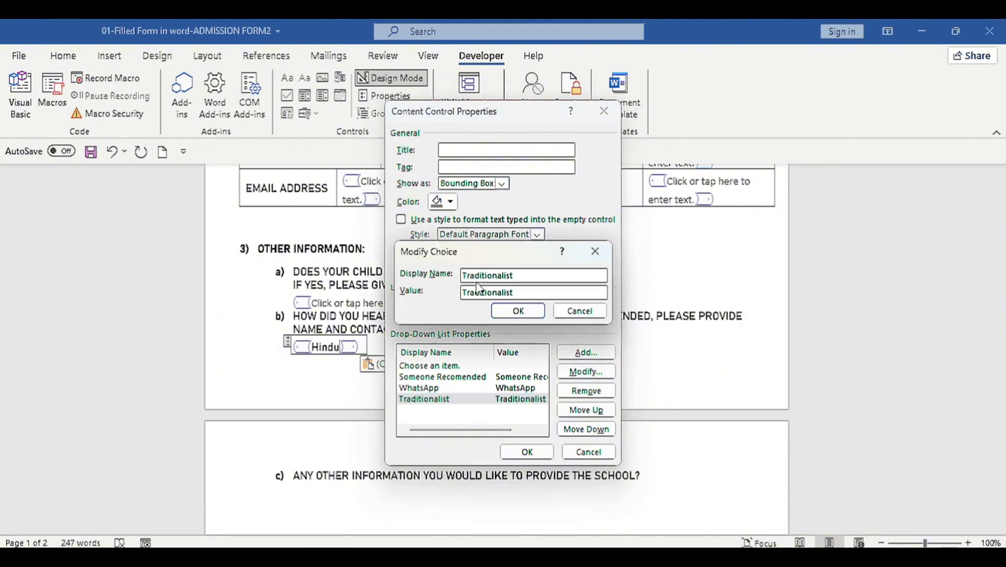
key(BackSpace)
text(Flyer)
click(506, 311)
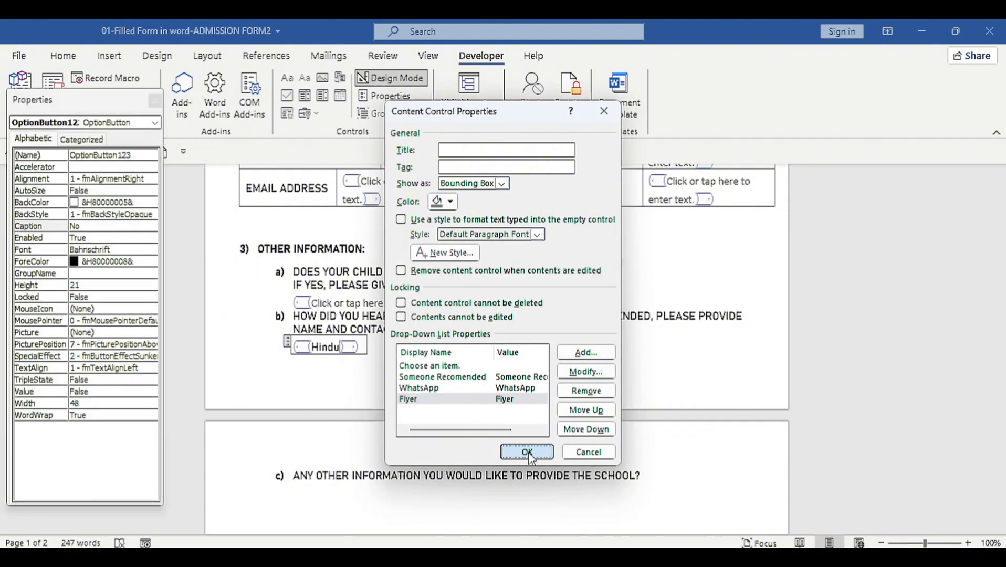
click(527, 452)
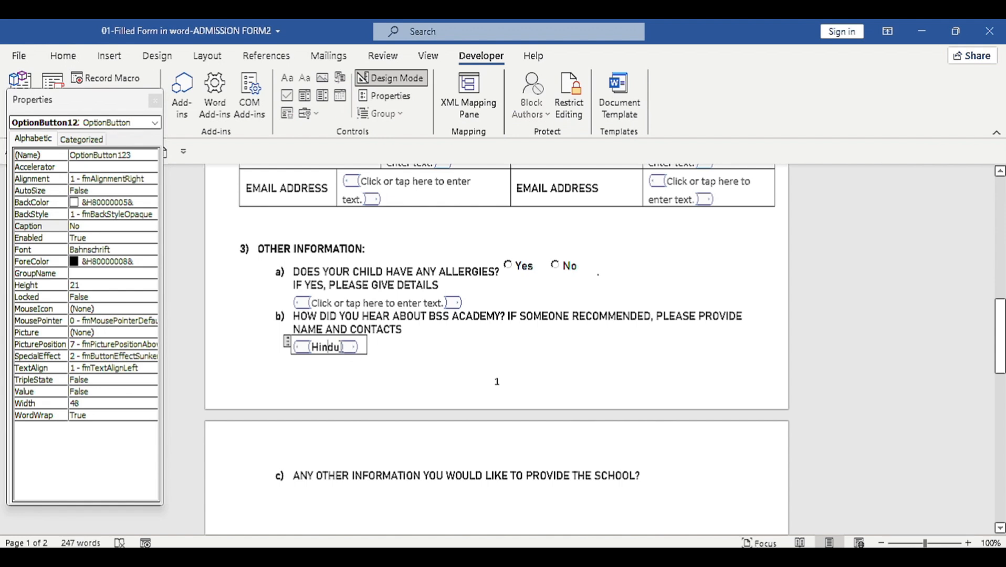
Step: Delete the leftover Hindu value so the dropdown shows 'Choose an item.'
click(342, 346)
key(BackSpace)
key(BackSpace)
key(BackSpace)
key(BackSpace)
key(BackSpace)
click(598, 331)
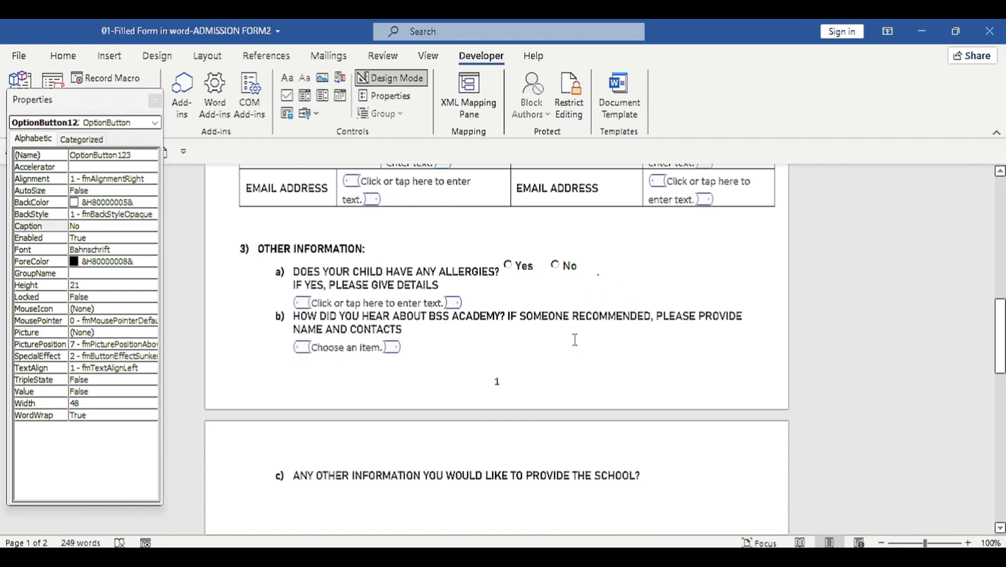
click(412, 349)
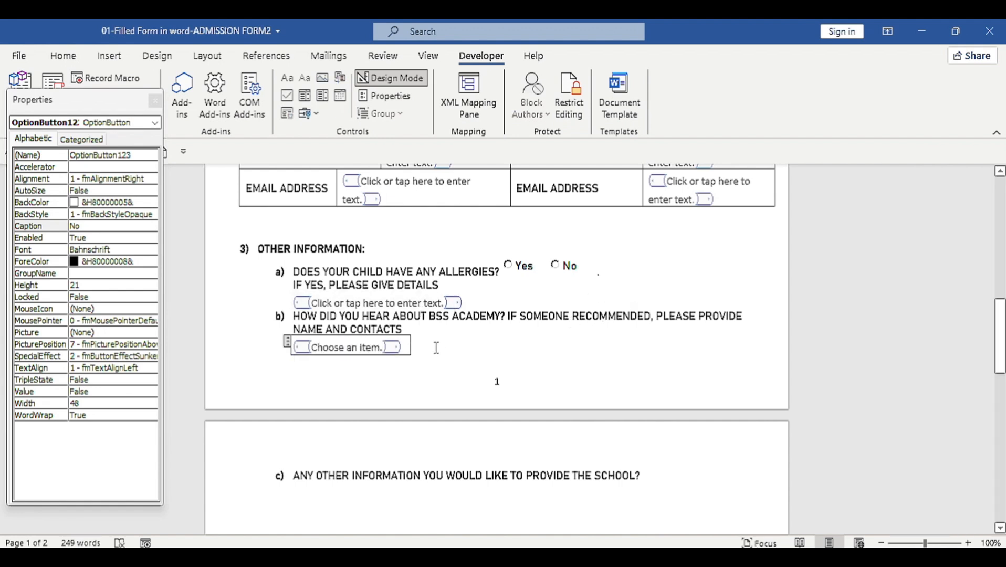
Step: Copy the email text-entry box and paste it below the question b) dropdown
click(373, 385)
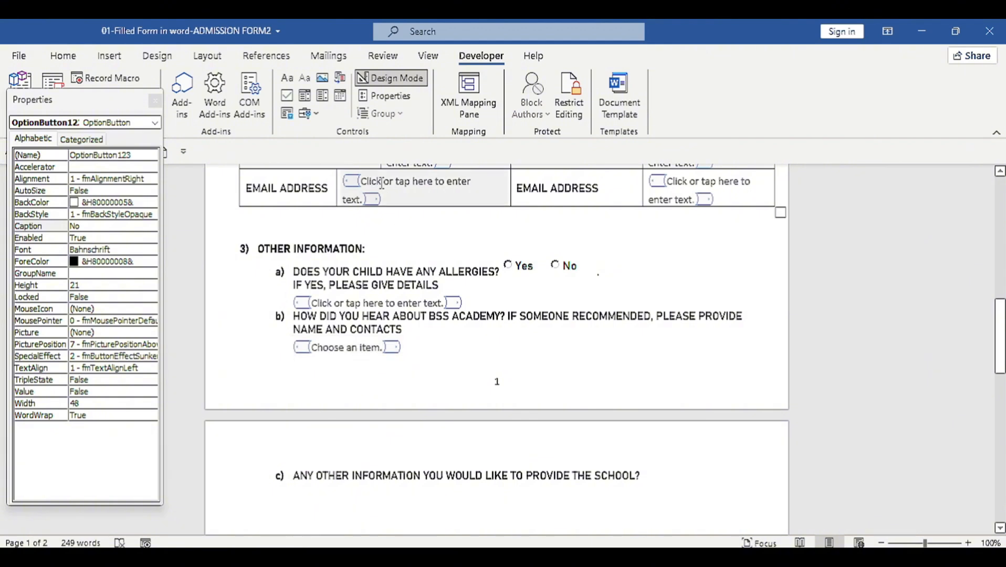
click(381, 182)
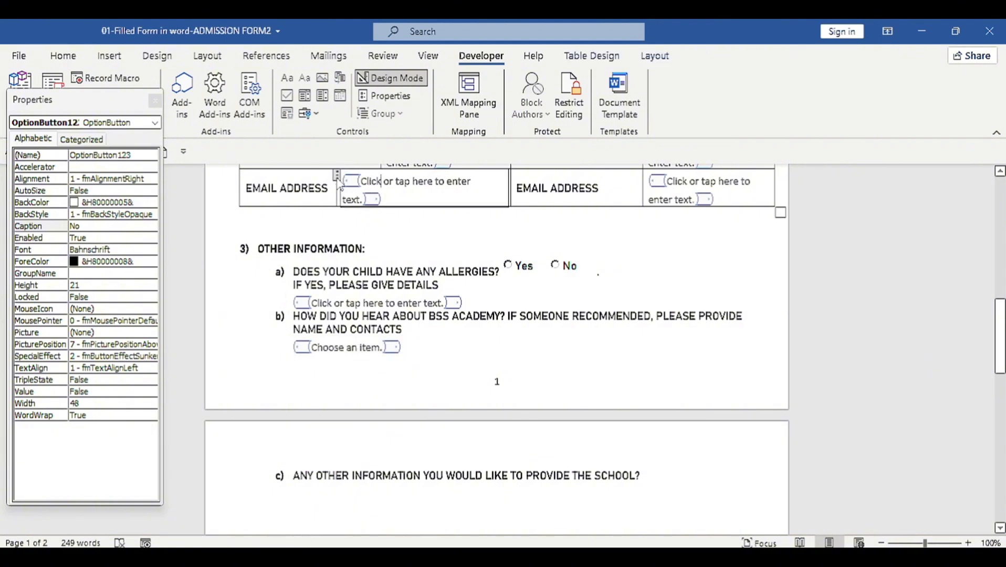
click(337, 176)
key(ctrl+c)
click(404, 368)
key(ctrl+v)
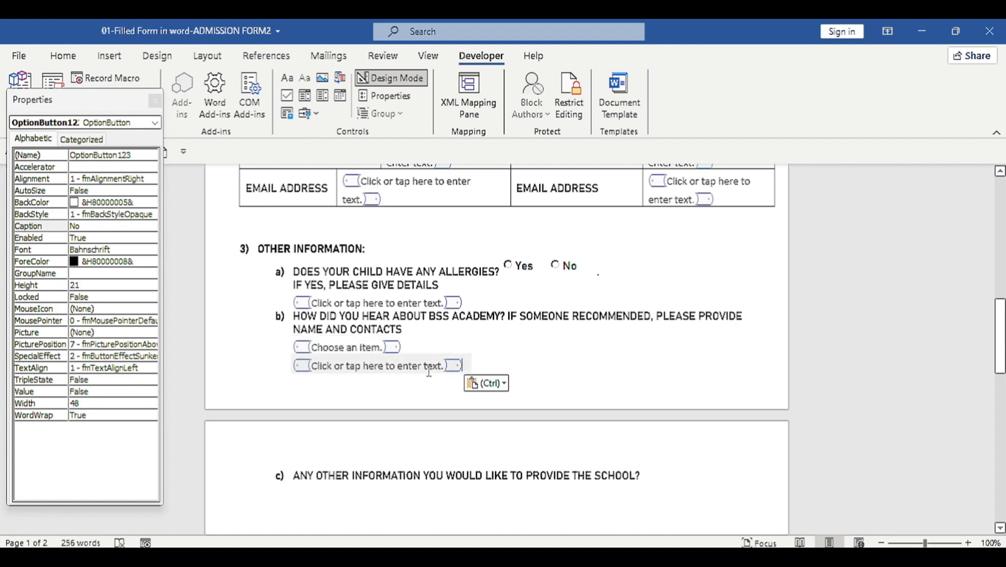
Step: Paste another text-entry box on a new line under question c)
scroll(340, 479, down, 1)
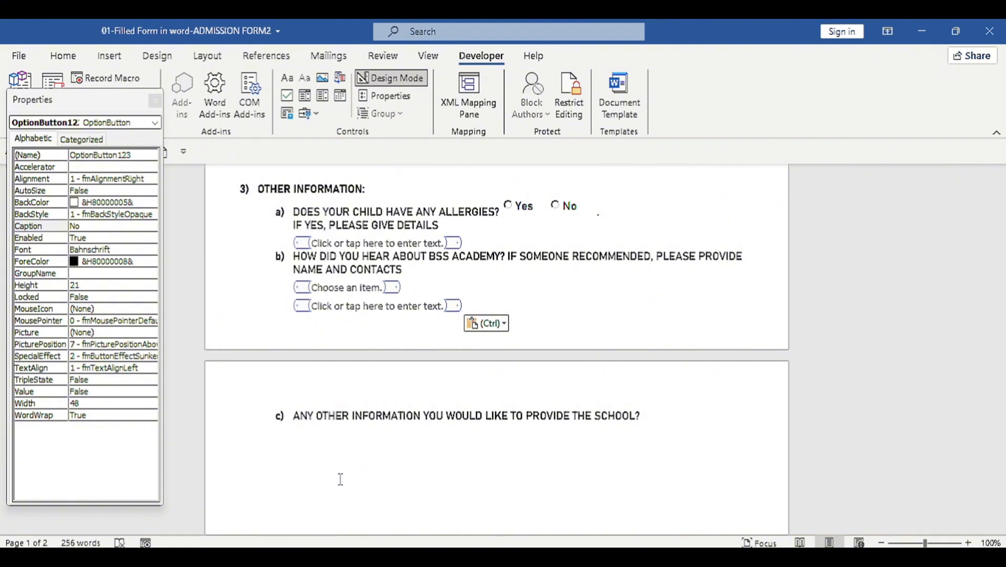
click(663, 417)
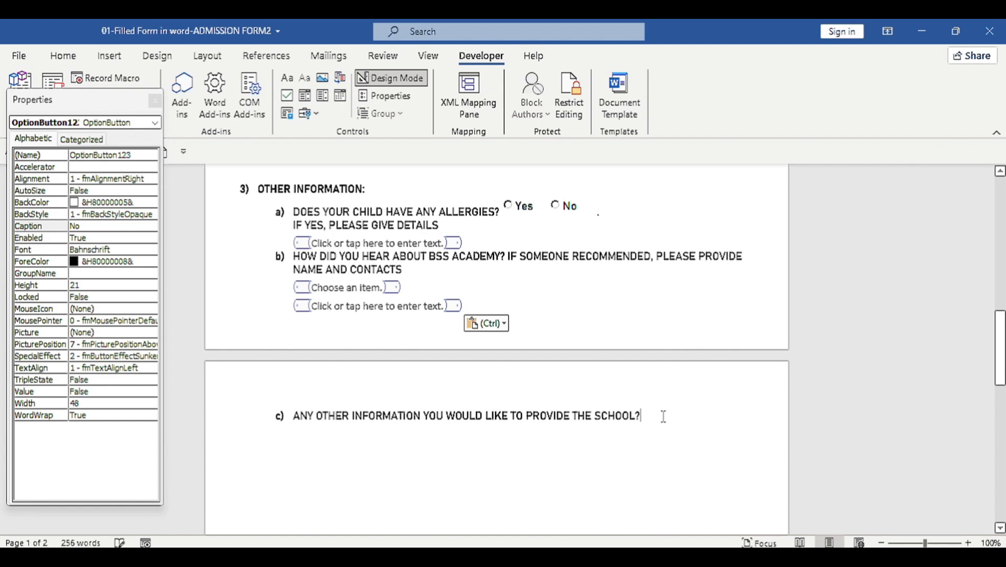
key(Return)
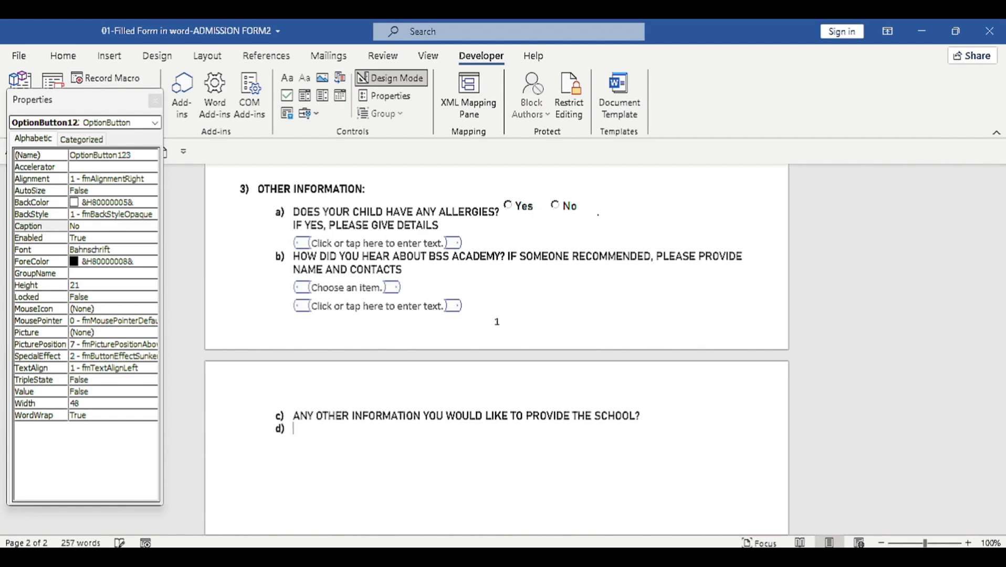
key(ctrl+v)
scroll(663, 415, up, 4)
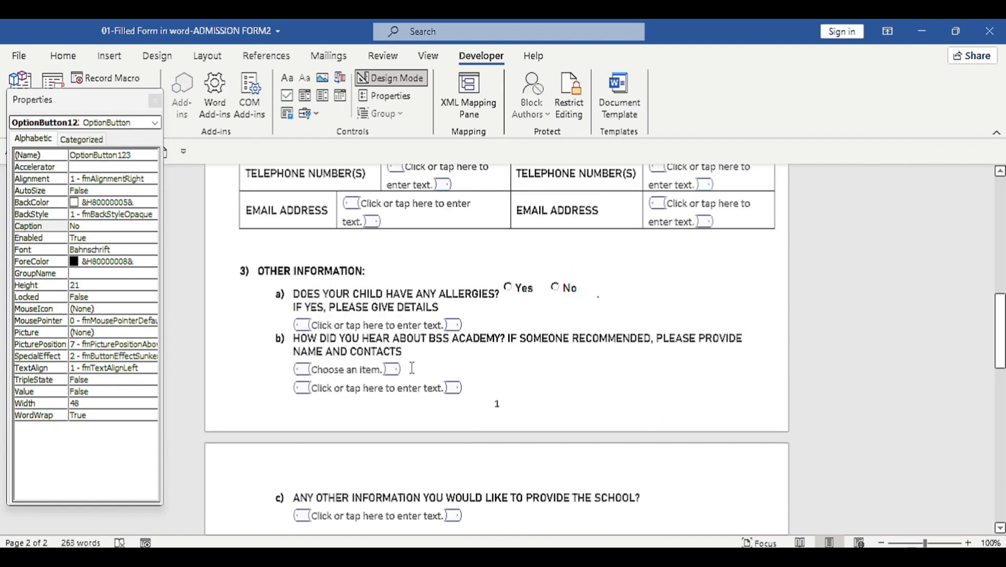
scroll(412, 368, up, 5)
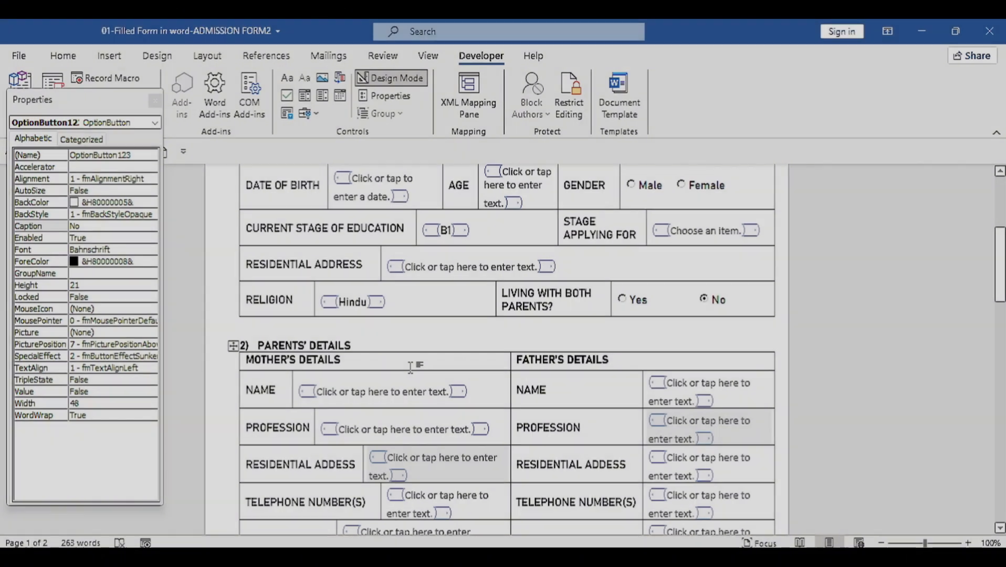
Step: Limit formatting, allow only 'Filling in forms' editing, and turn off Design Mode
click(411, 367)
scroll(388, 352, up, 3)
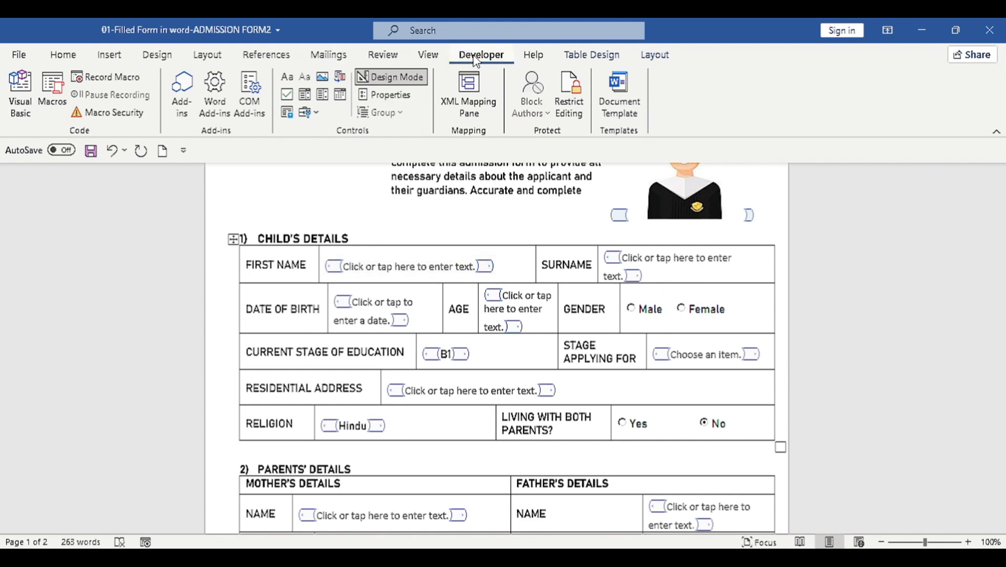
click(568, 95)
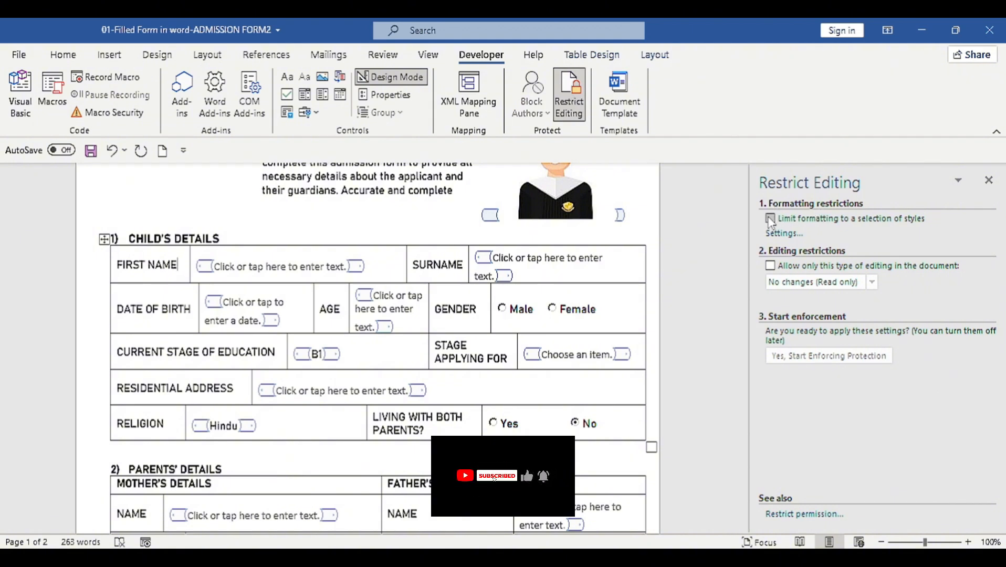
click(770, 218)
click(770, 266)
click(872, 282)
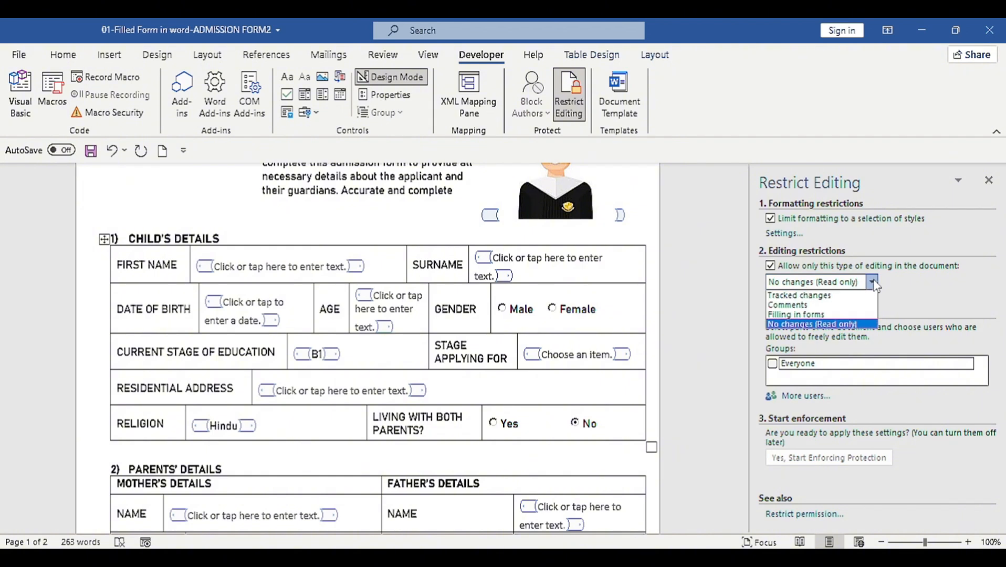
click(794, 315)
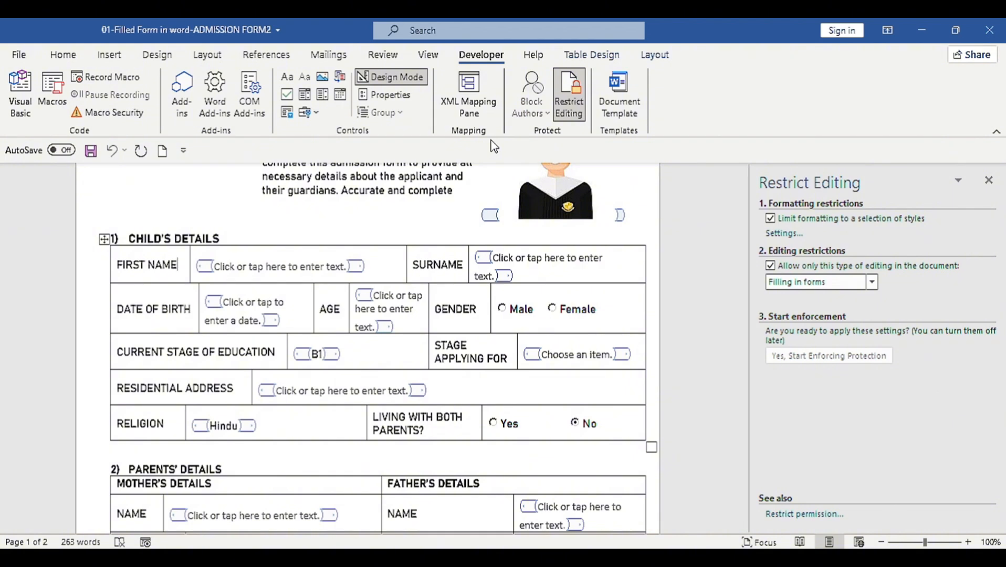
click(410, 80)
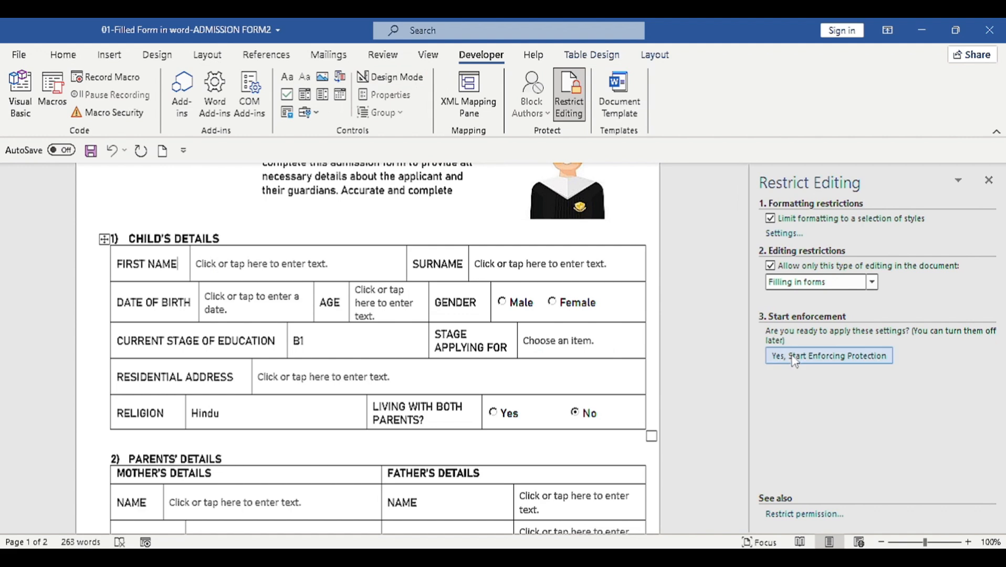
Step: Start enforcing protection, confirming it with a password
click(826, 357)
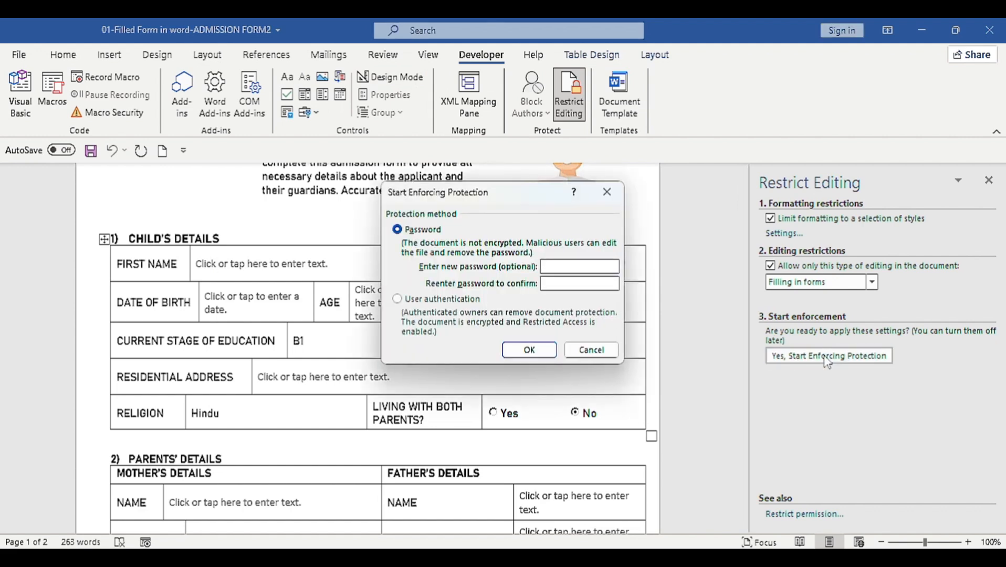
text(1234)
click(527, 349)
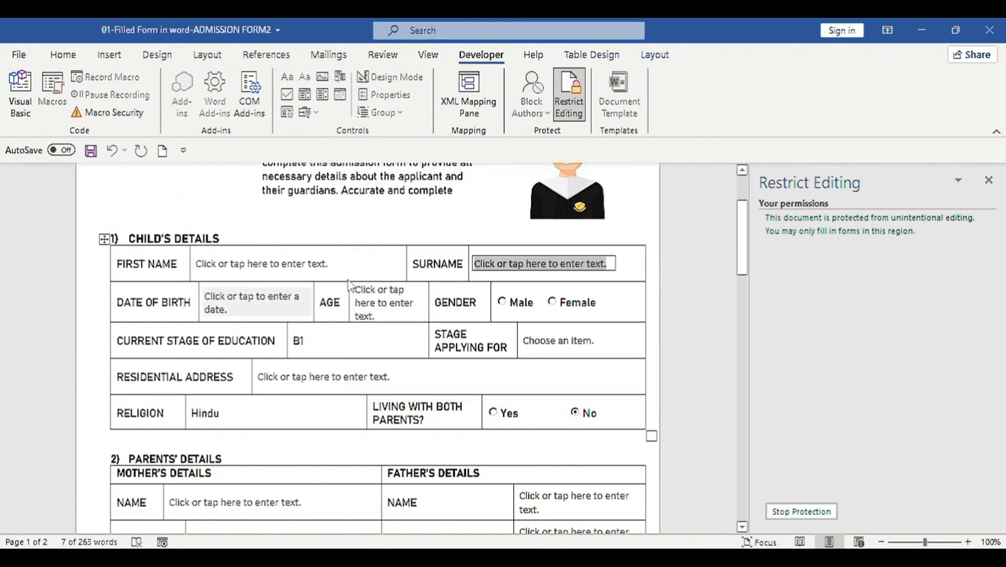
Step: Enter the child's first name and surname in their fields
click(283, 265)
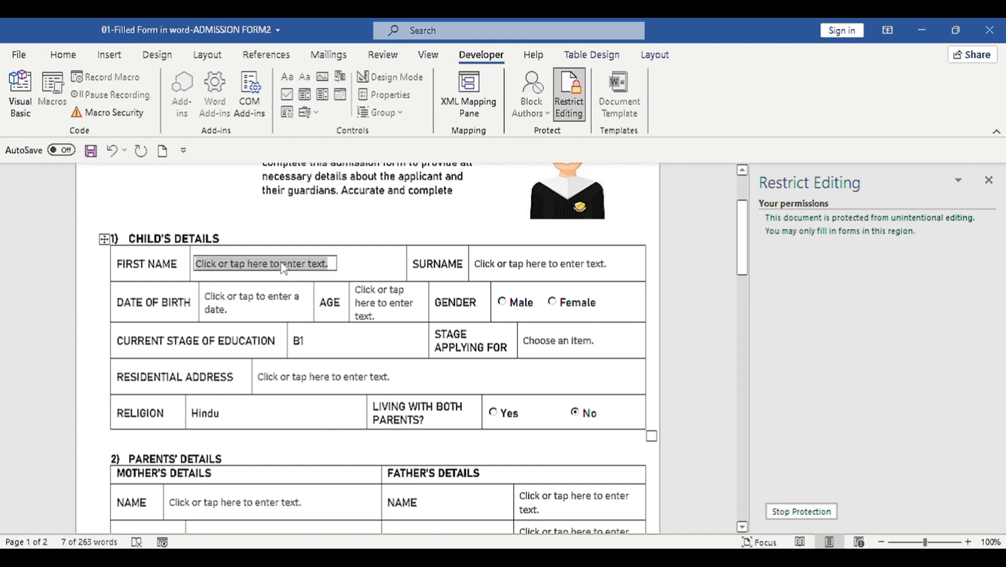
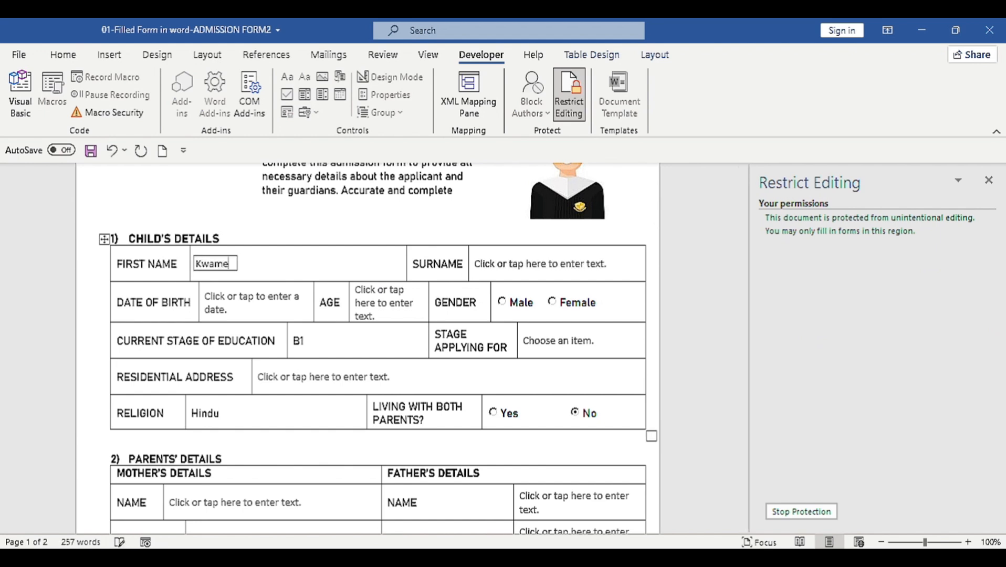
click(508, 268)
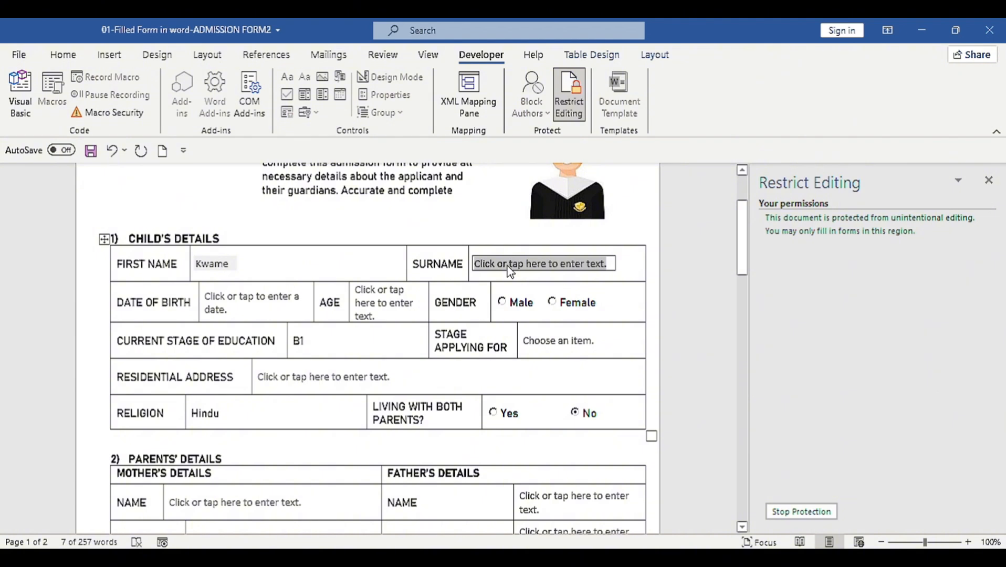
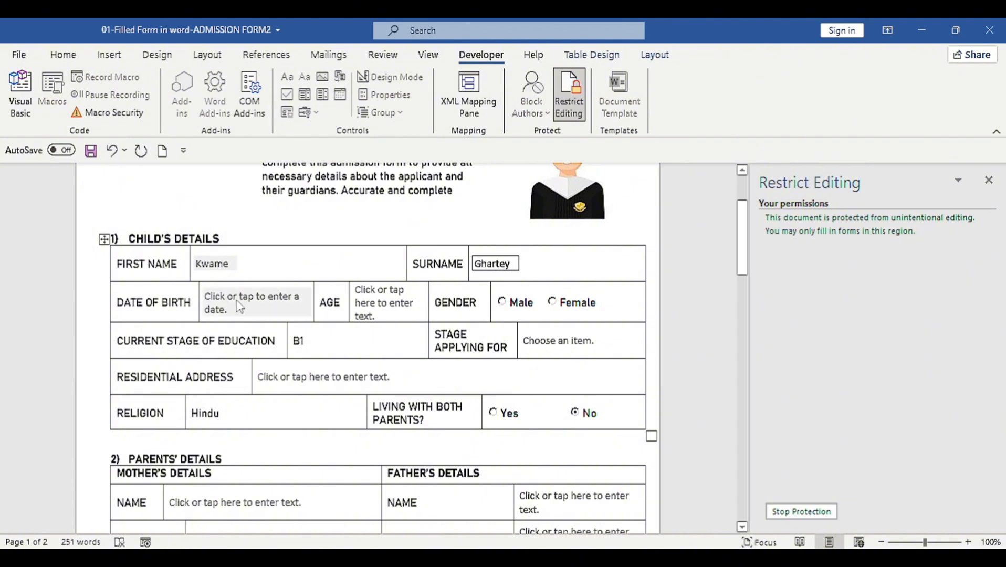
Step: Set date of birth to January 7, 2025, age to '3 years', and gender to Male
click(240, 308)
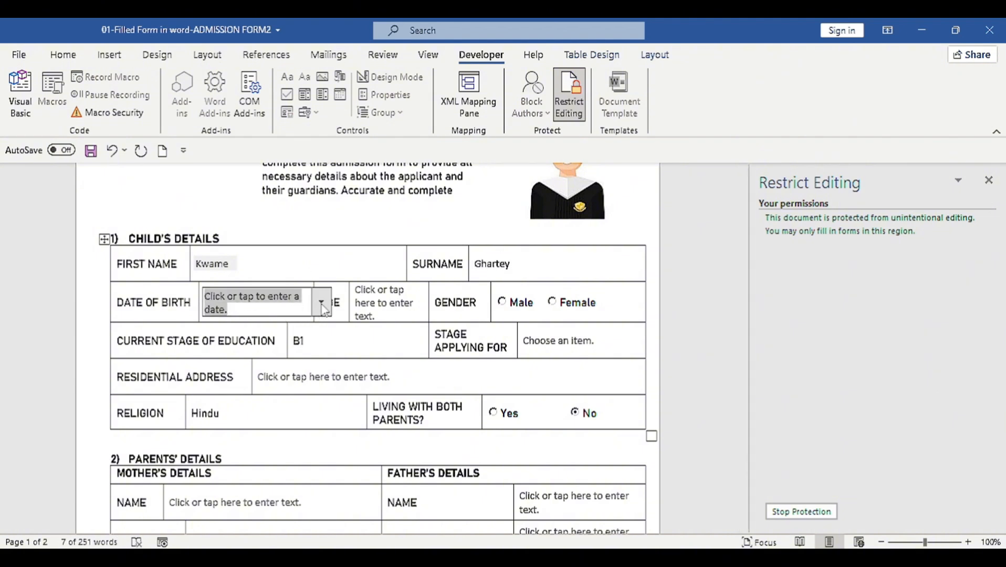
click(322, 303)
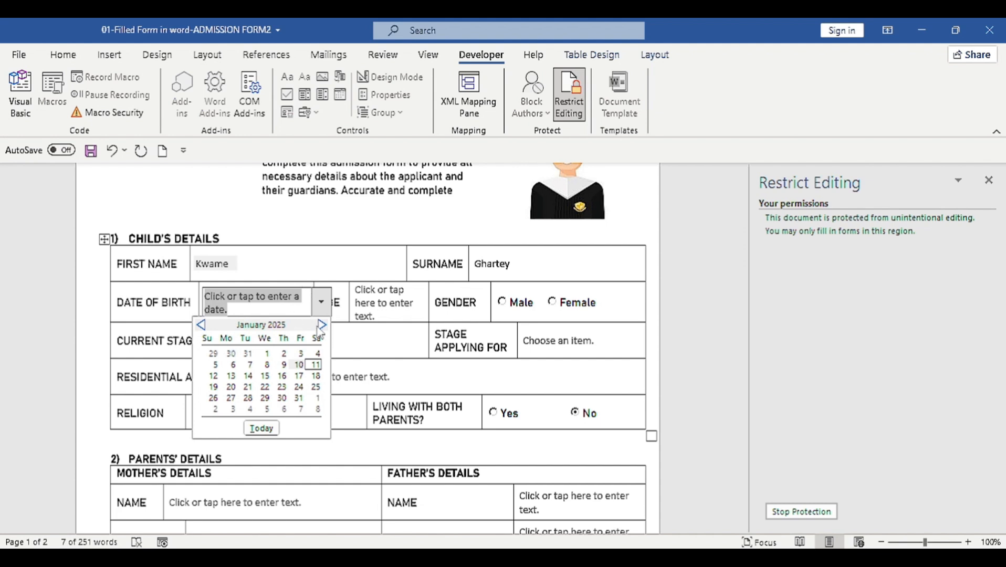
click(249, 364)
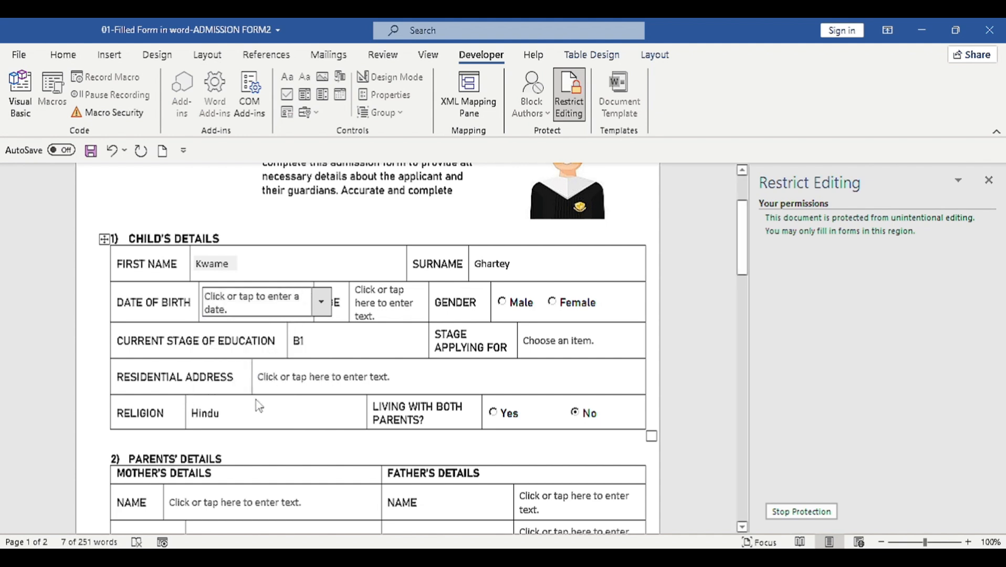
click(374, 309)
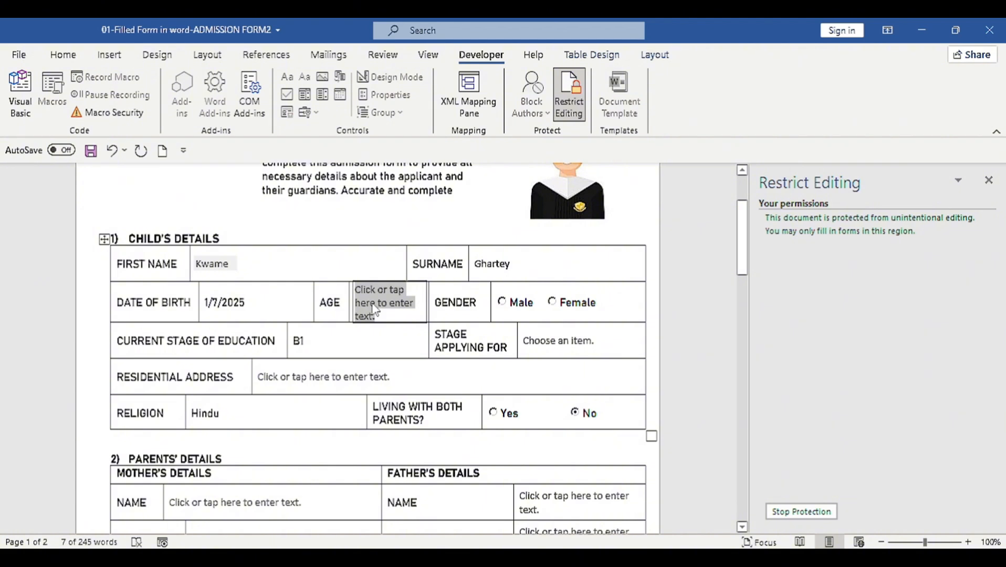
text(3)
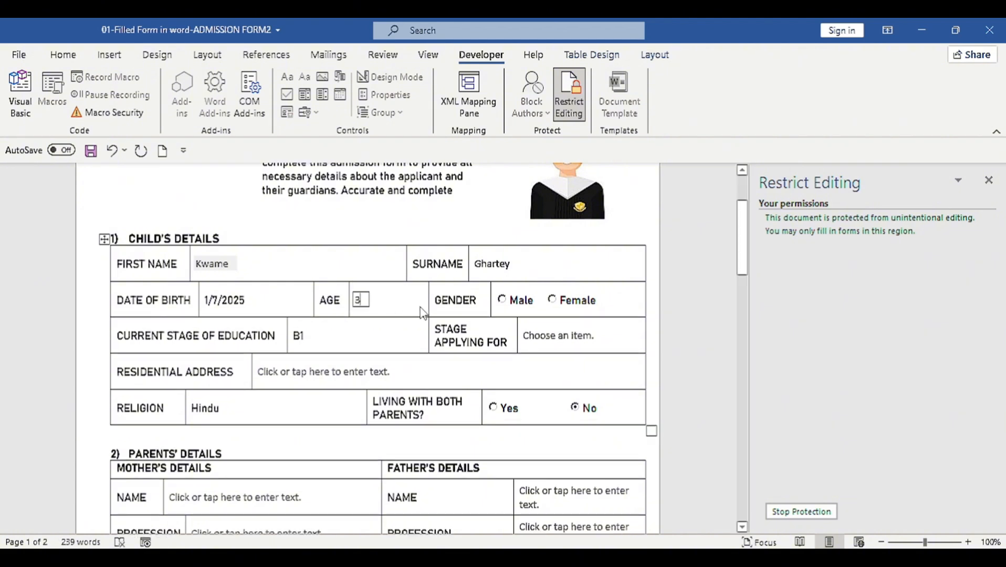
text( years)
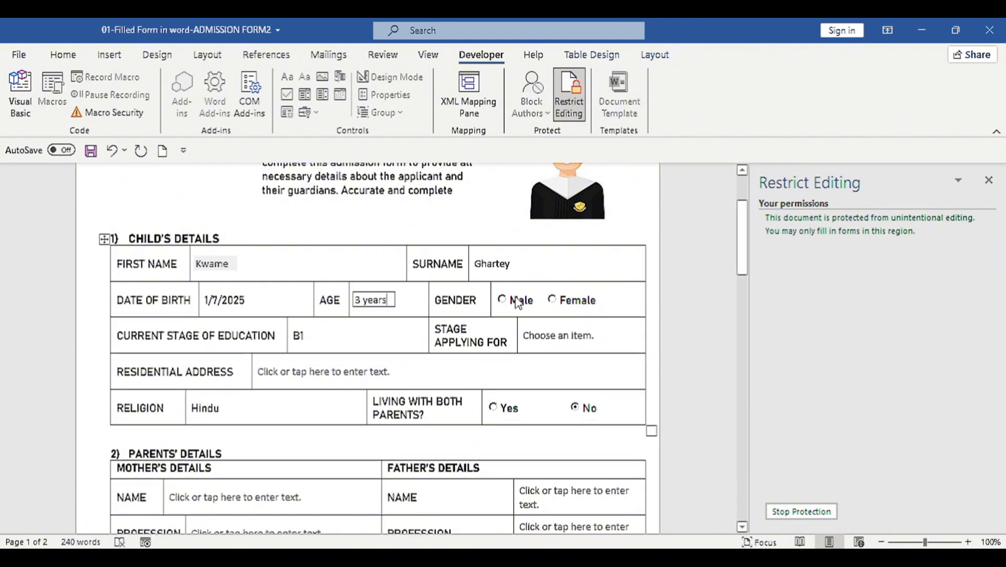
click(521, 303)
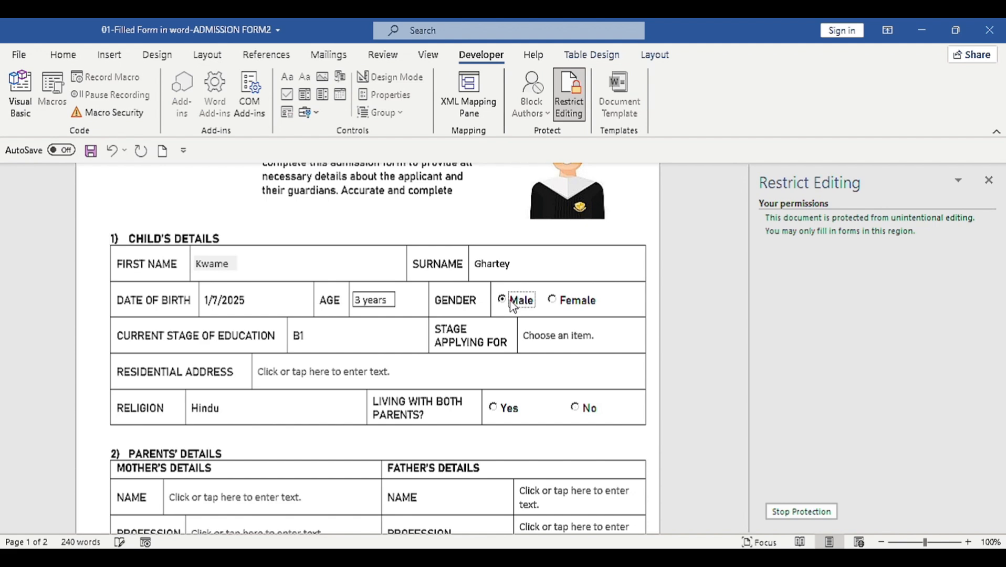
Step: Set both Current Stage of Education and Stage Applying For to B3
click(304, 337)
click(319, 337)
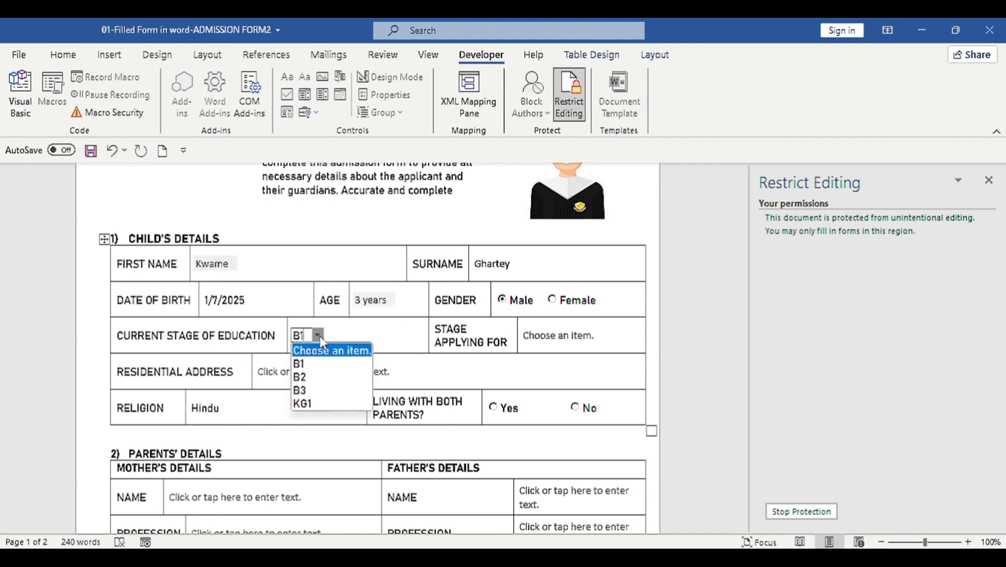
click(303, 390)
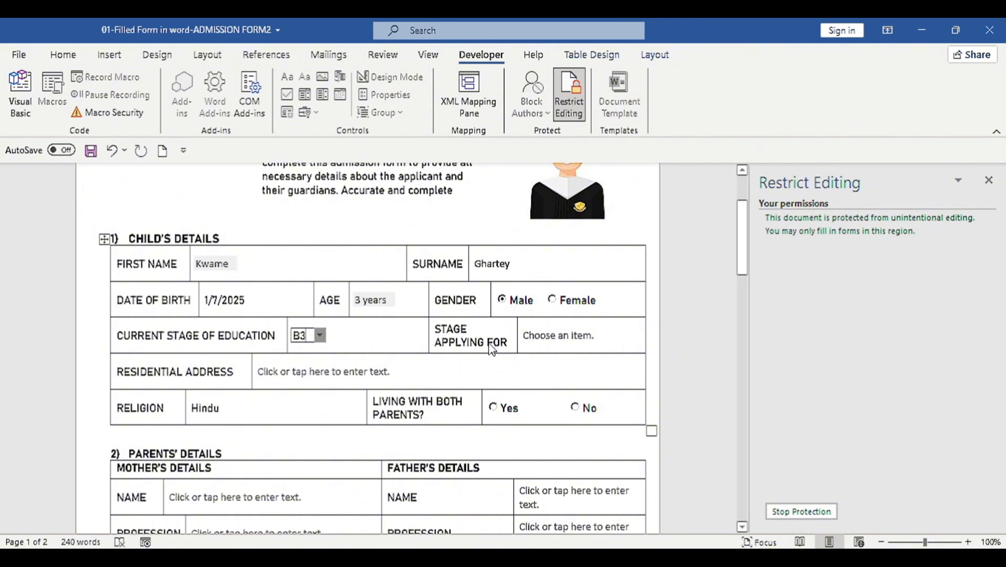
click(559, 335)
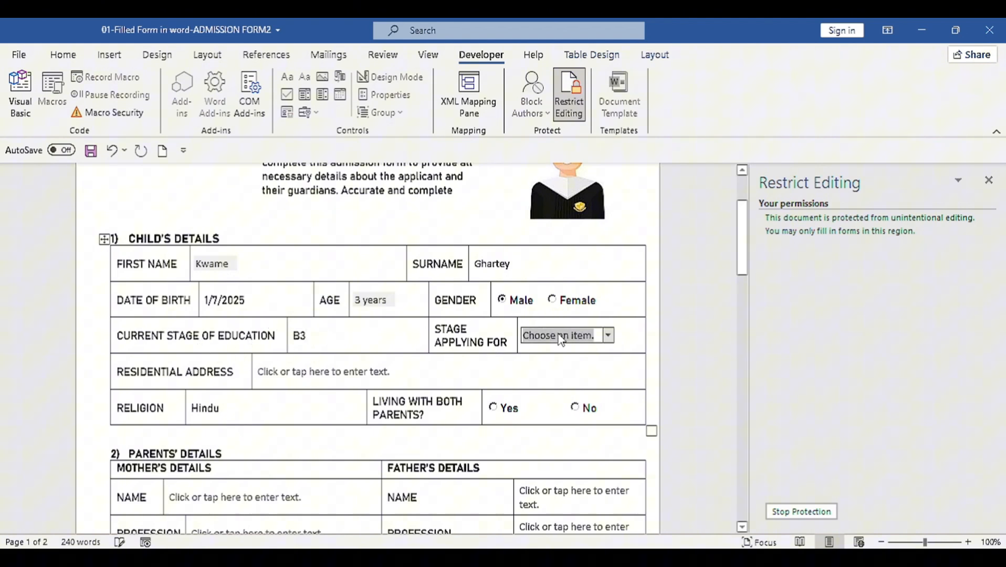
click(608, 336)
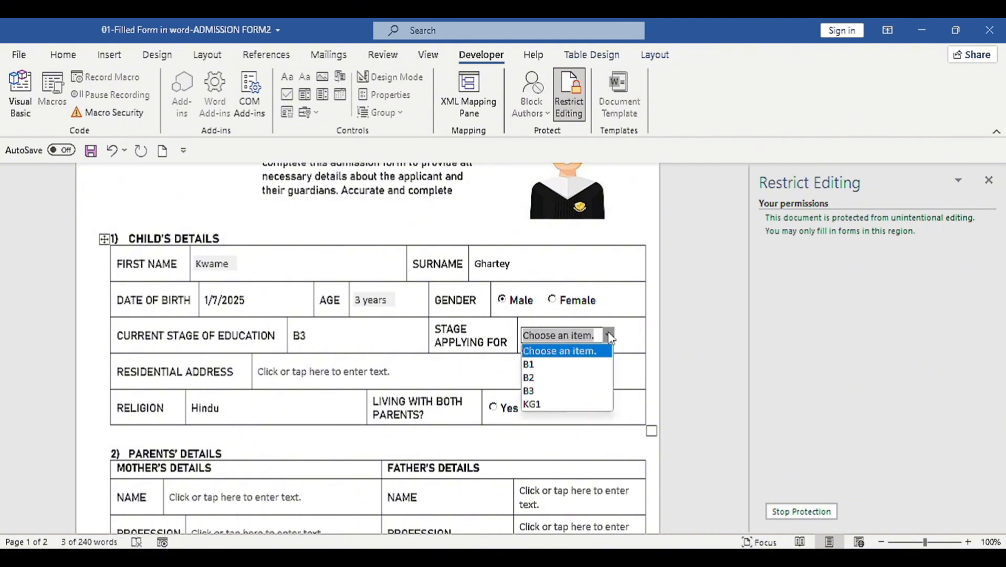
click(533, 391)
Step: Enter the residential address, choose Traditionalist religion, and answer Yes to living with both parents
click(315, 377)
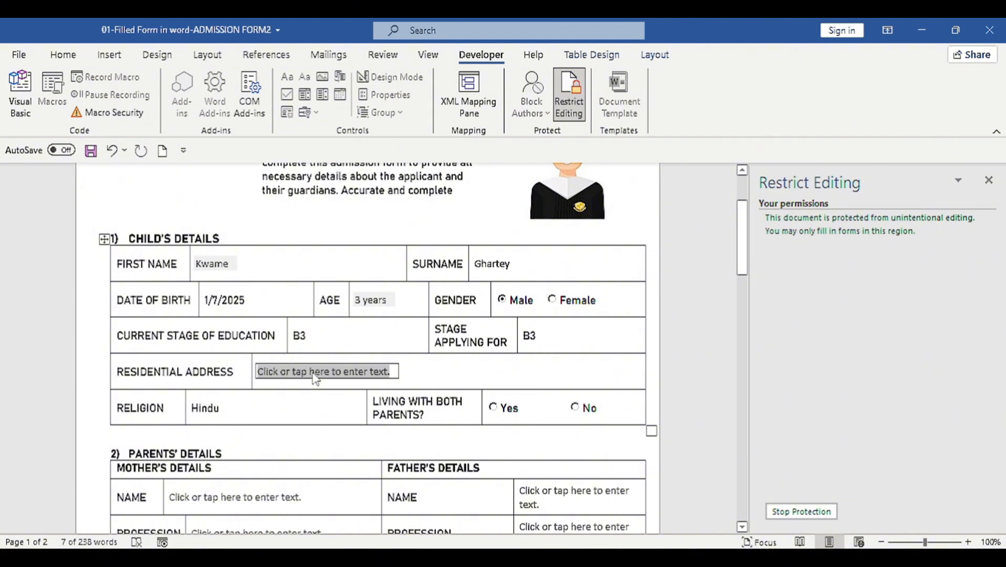
text(Accra, Gha)
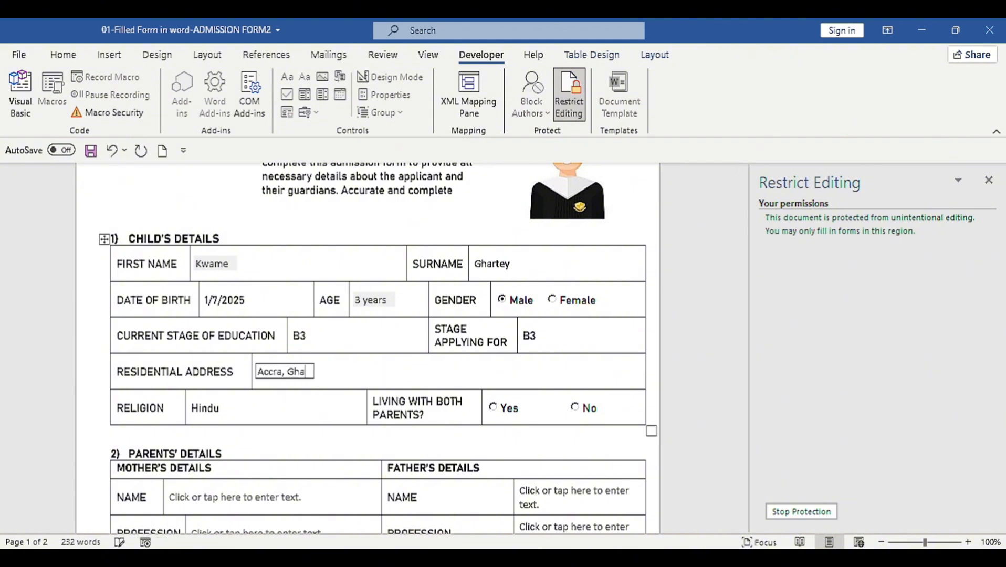
text(na)
click(229, 409)
click(234, 408)
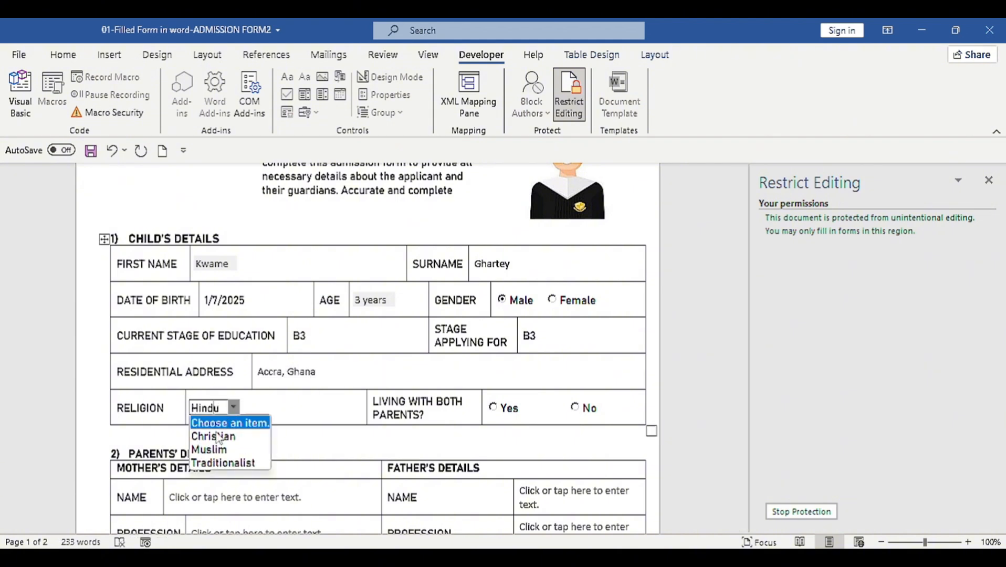
click(223, 463)
click(507, 409)
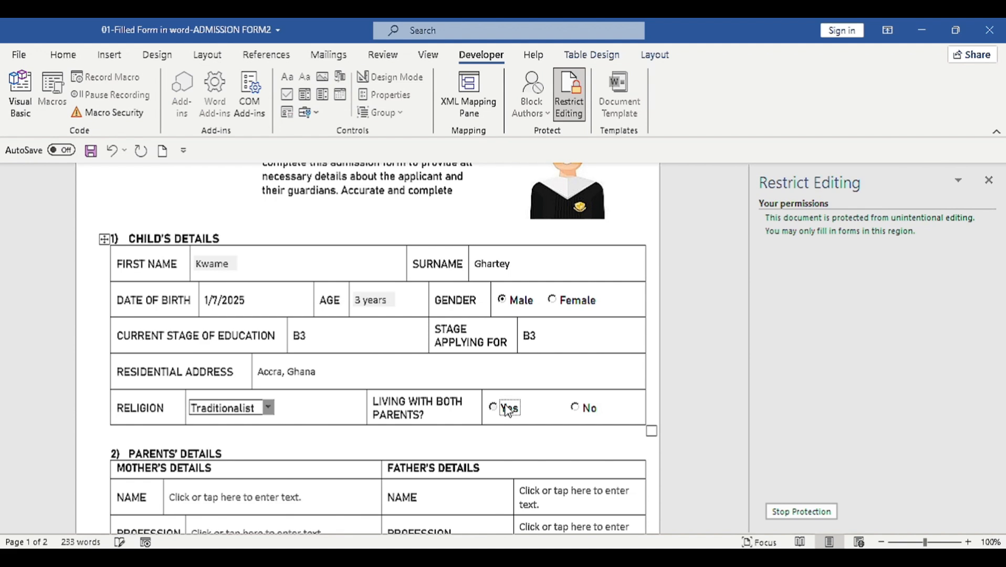
Step: Answer No to allergies, open the referral-source choices, and show the print preview
scroll(505, 409, down, 4)
scroll(181, 350, down, 2)
click(195, 308)
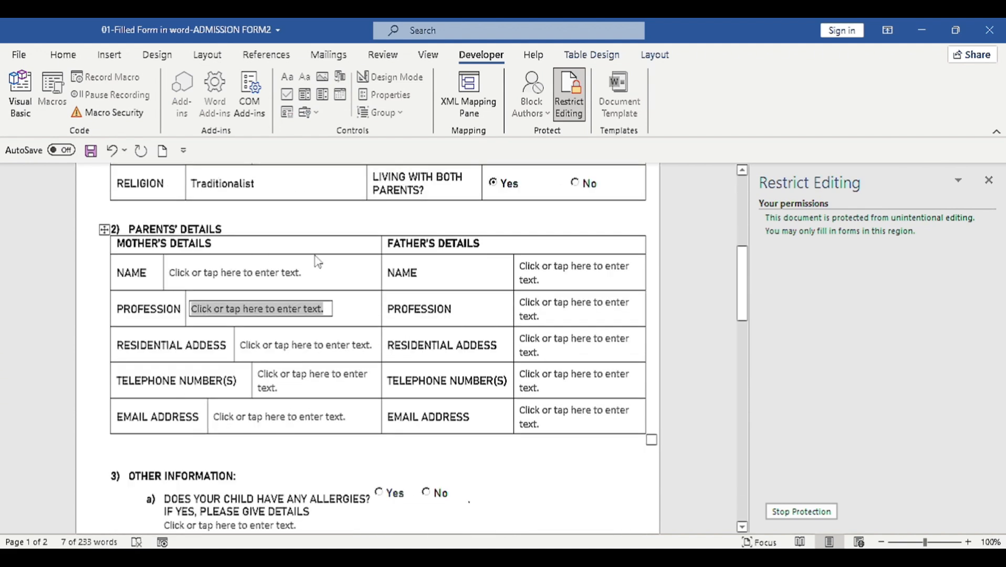
scroll(395, 471, down, 3)
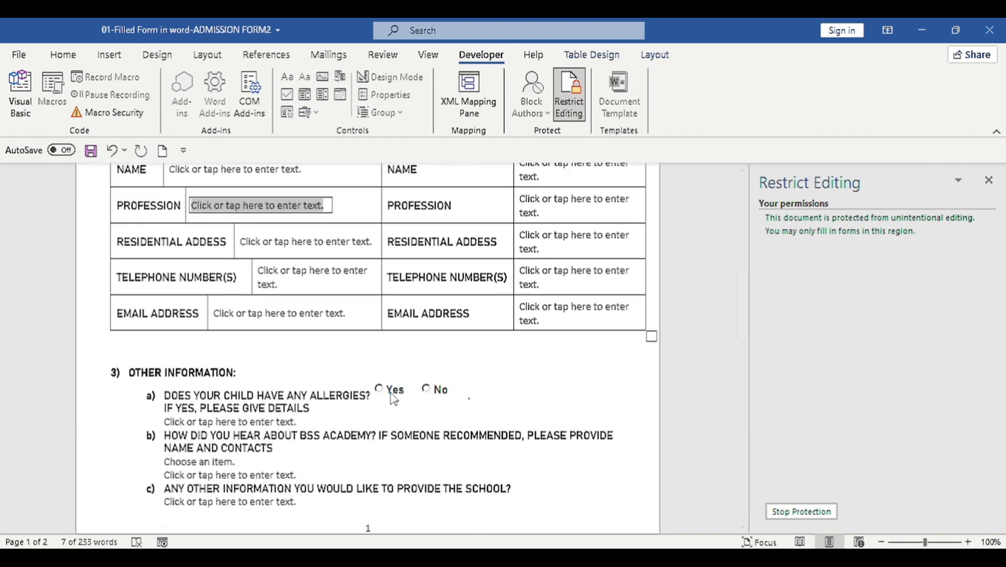
click(382, 388)
click(199, 462)
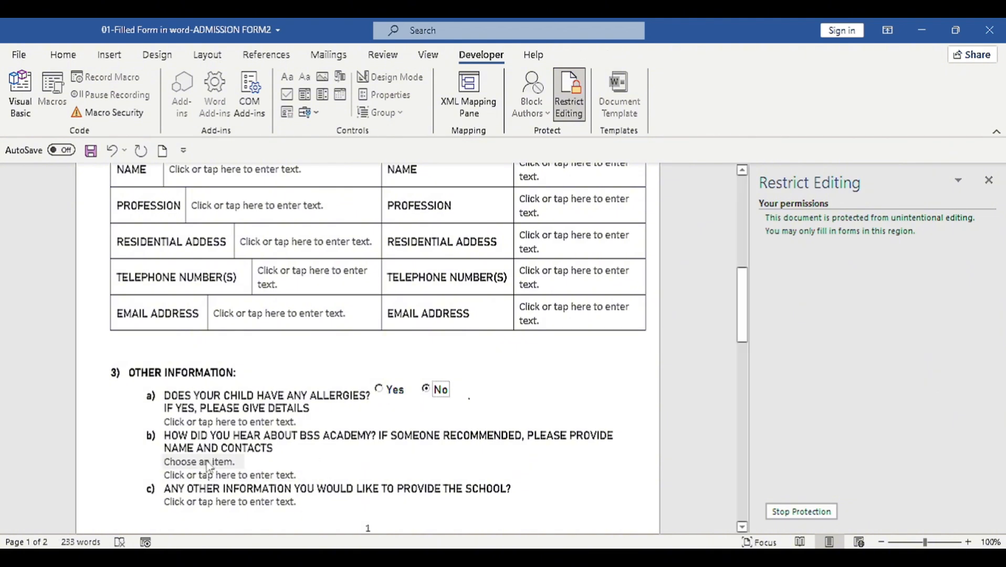
click(279, 462)
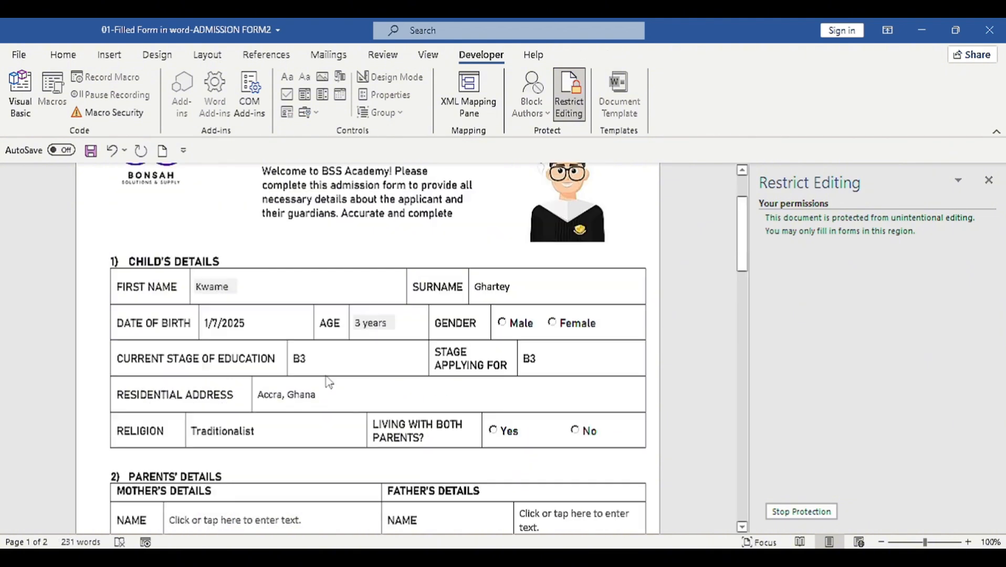
scroll(324, 394, up, 3)
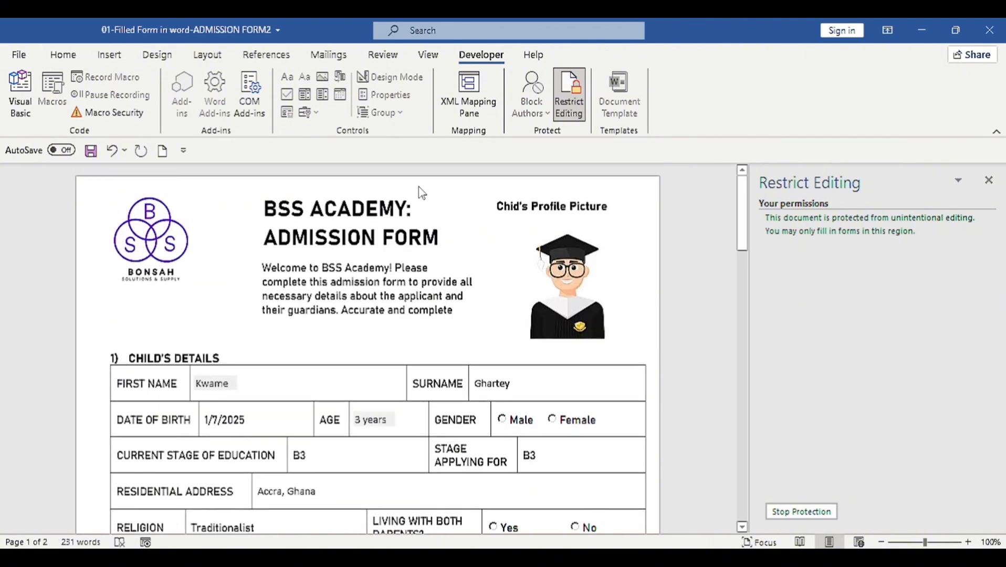
key(ctrl+p)
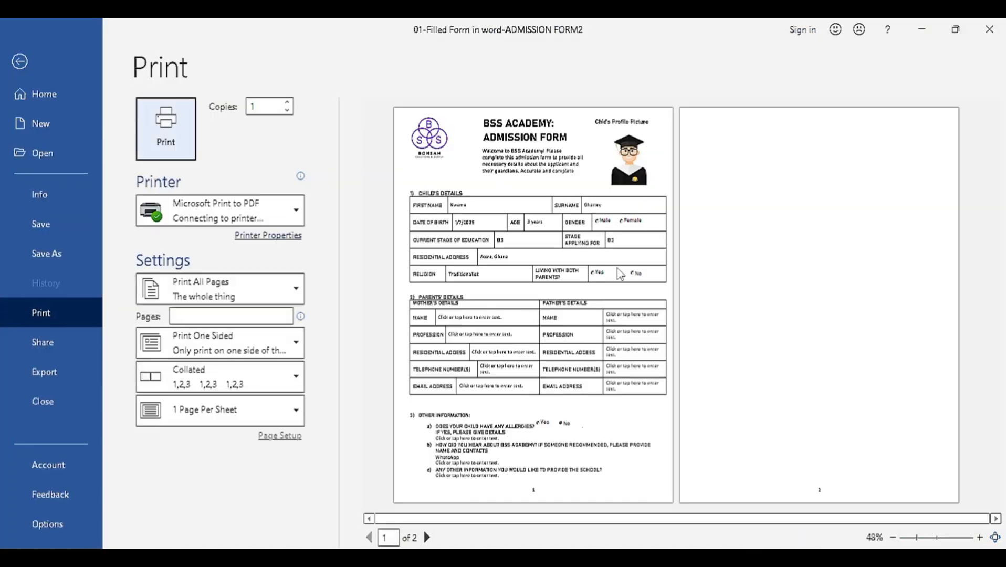